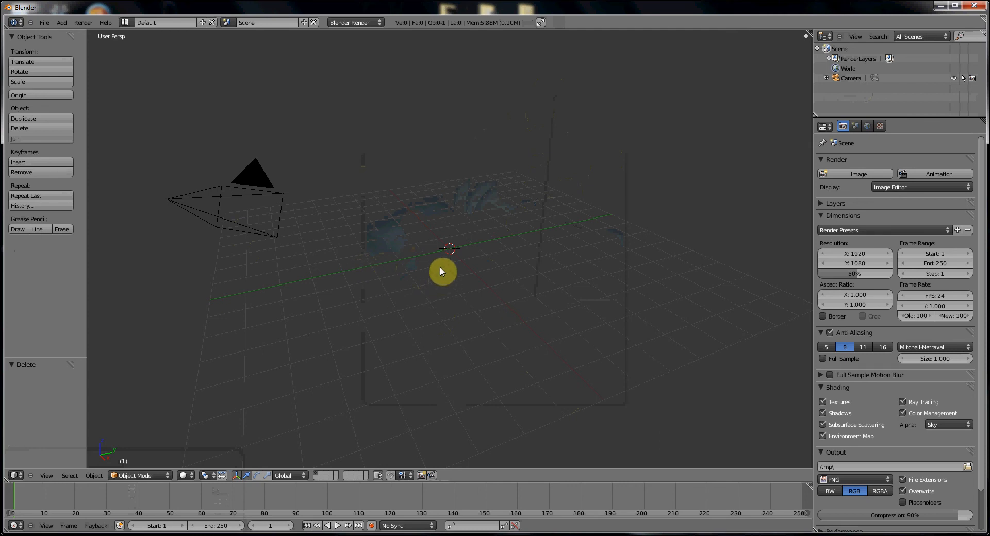
- Switch the viewport to front orthographic view and enable background images with their settings expanded
key(KP_1)
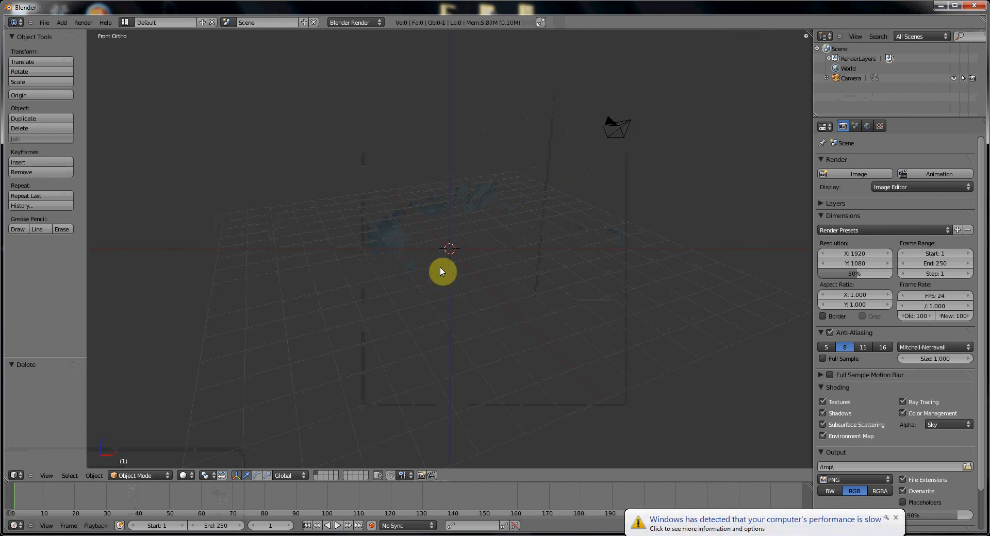
click(895, 518)
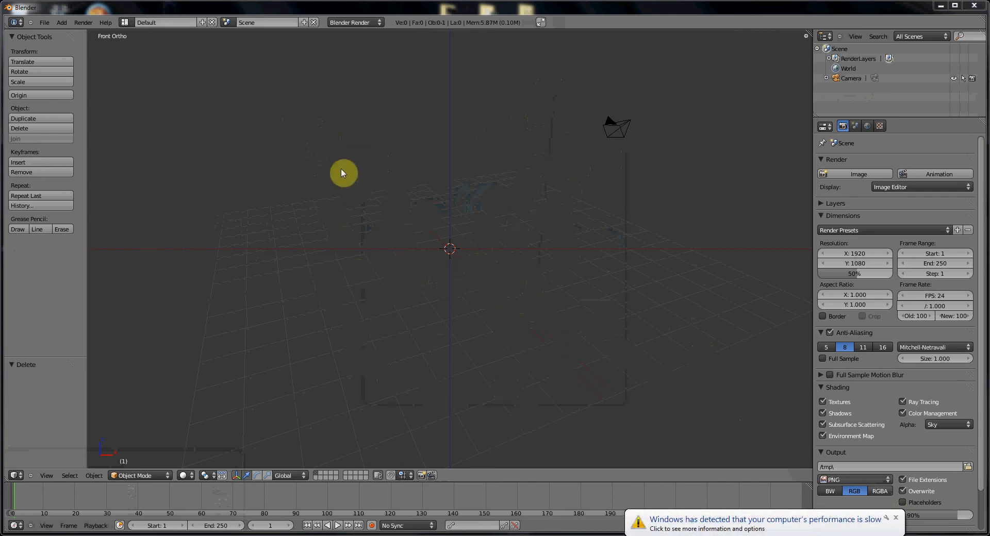
click(895, 518)
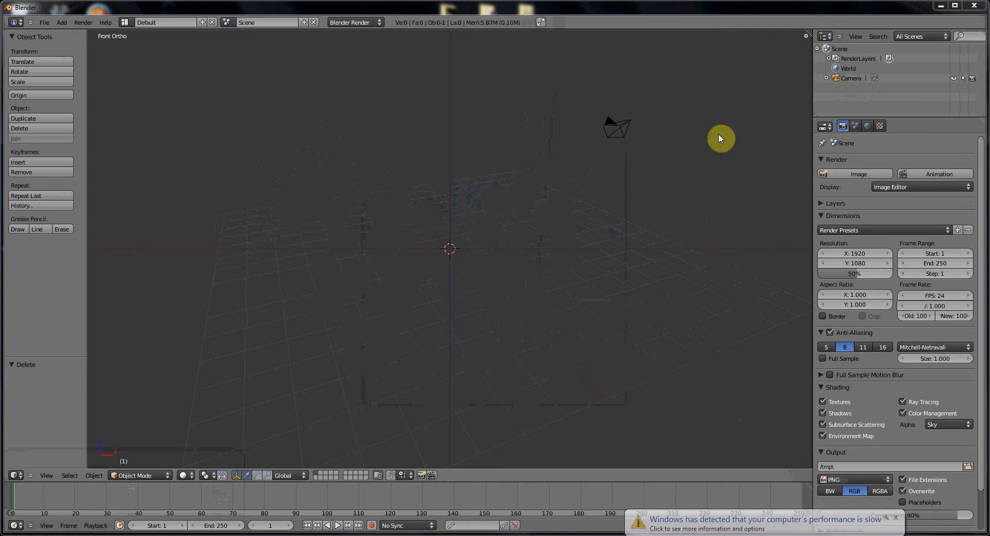
key(n)
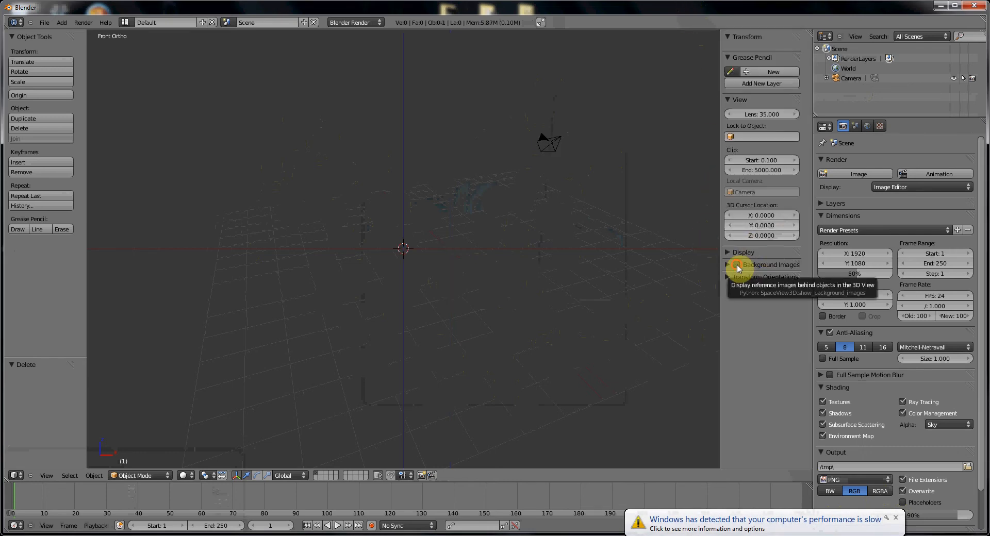
click(737, 265)
click(729, 265)
- Load coltsneon.jpg from the Desktop as the viewport's background image
click(734, 280)
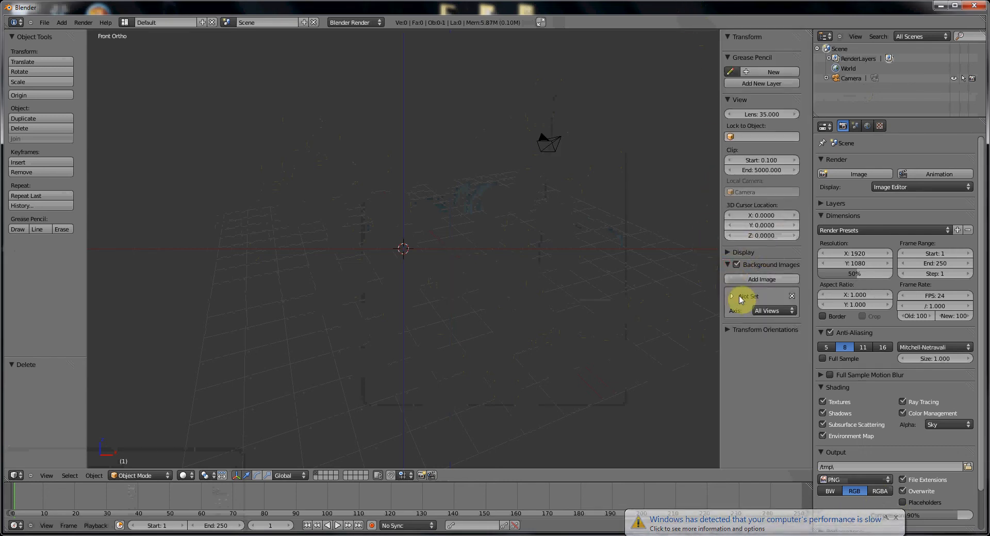
click(754, 328)
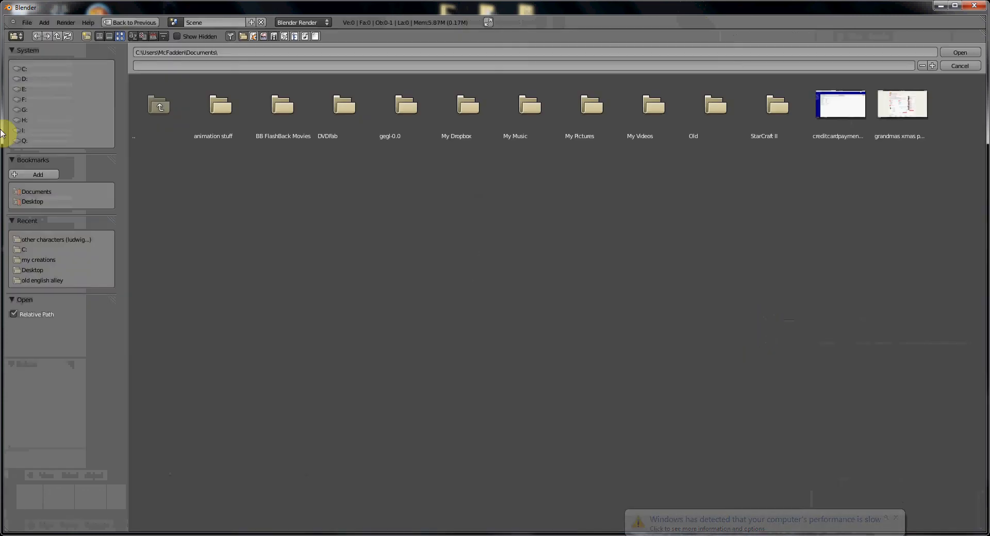
click(31, 202)
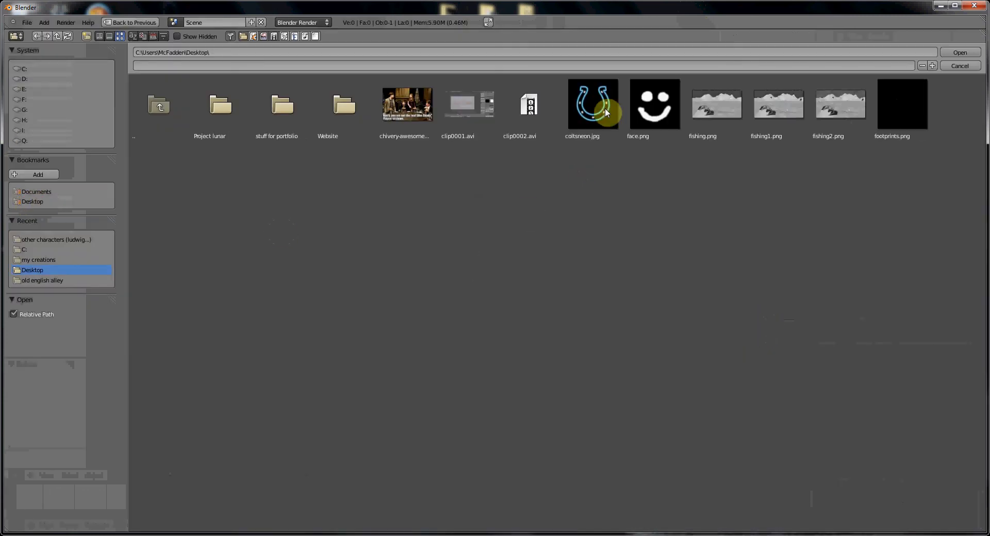
click(600, 105)
click(960, 53)
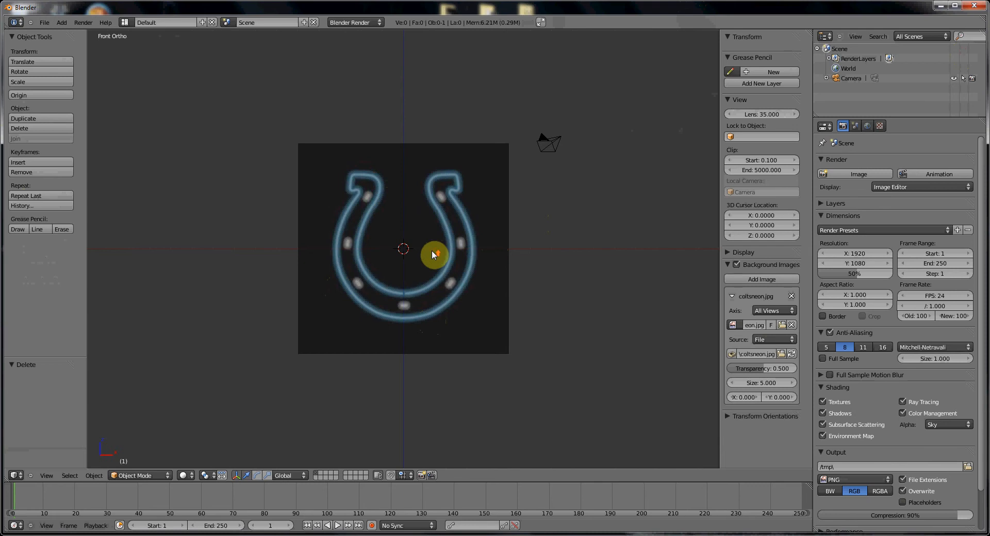
scroll(432, 249, up, 1)
key(n)
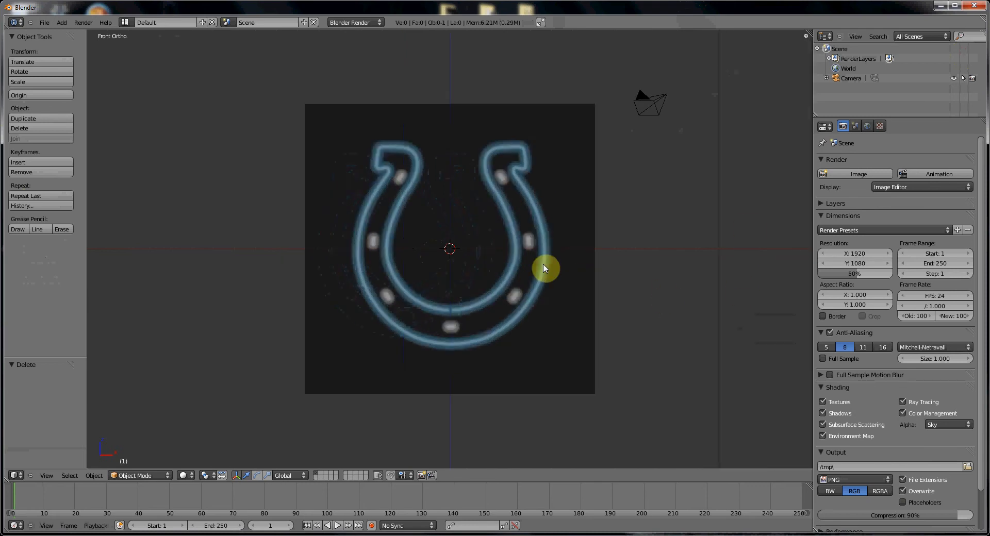
- Add a Bezier curve at the origin and rotate it 90° about the X axis
key(shift+a)
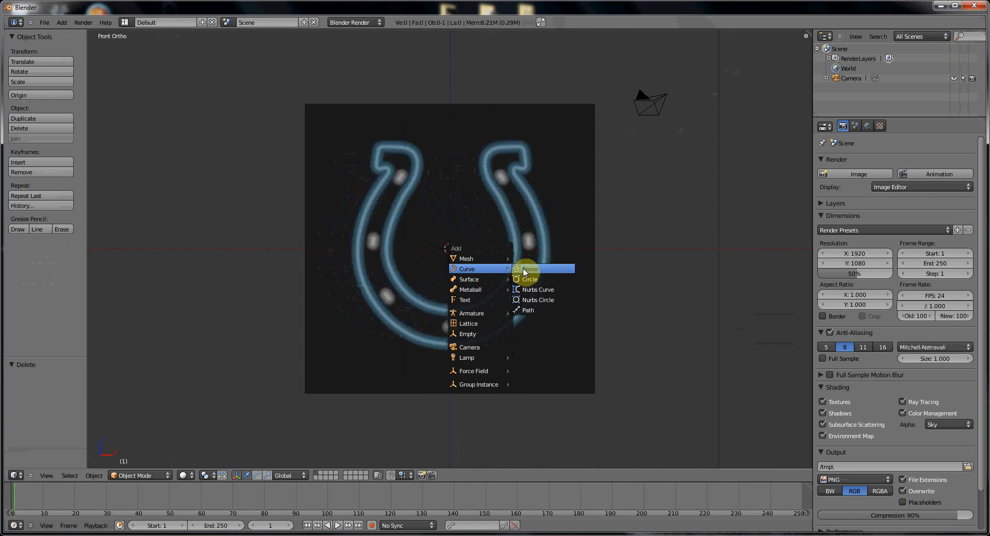
click(524, 269)
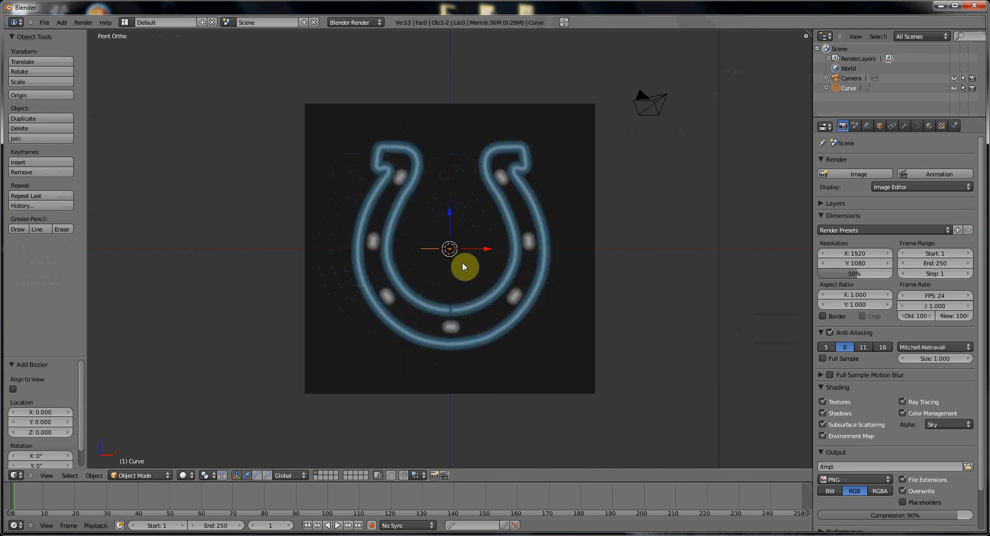
key(r)
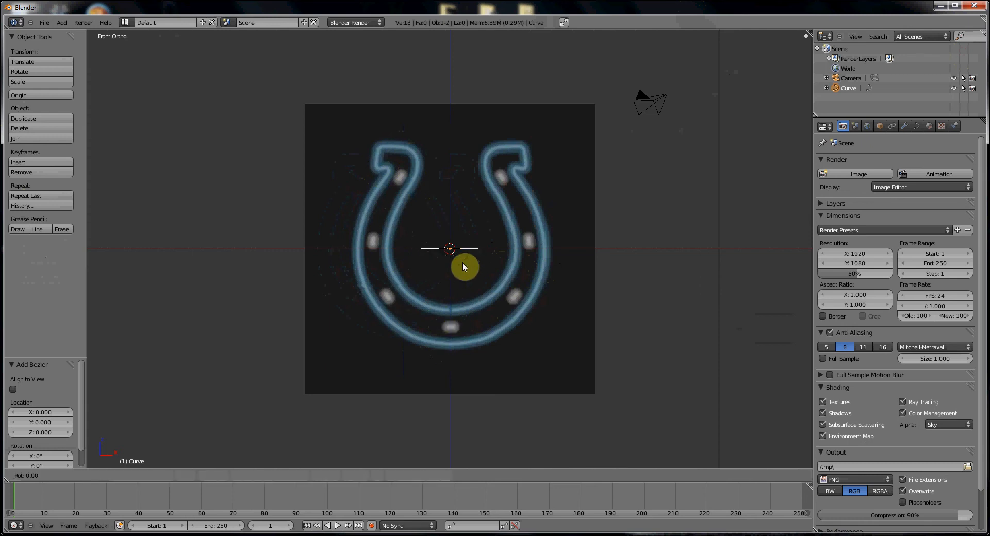
text(x90)
key(Return)
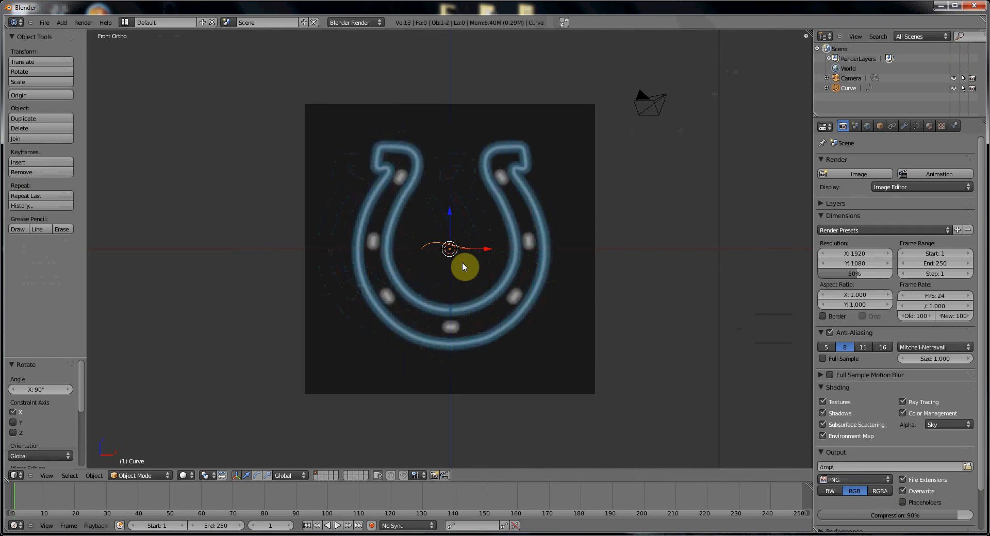
- In Edit Mode, move the whole curve onto the horseshoe's upper-left tip and hide the curve normals
key(Tab)
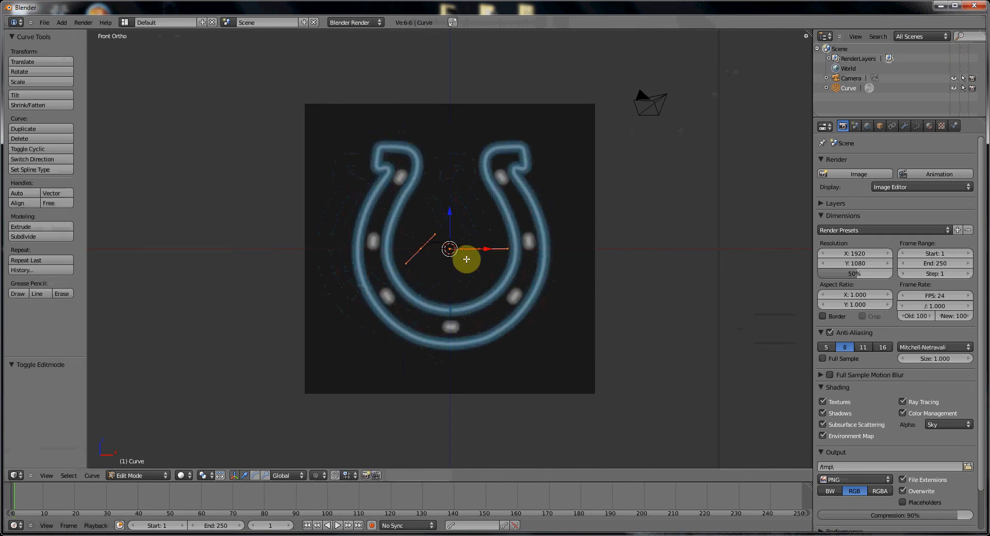
key(a)
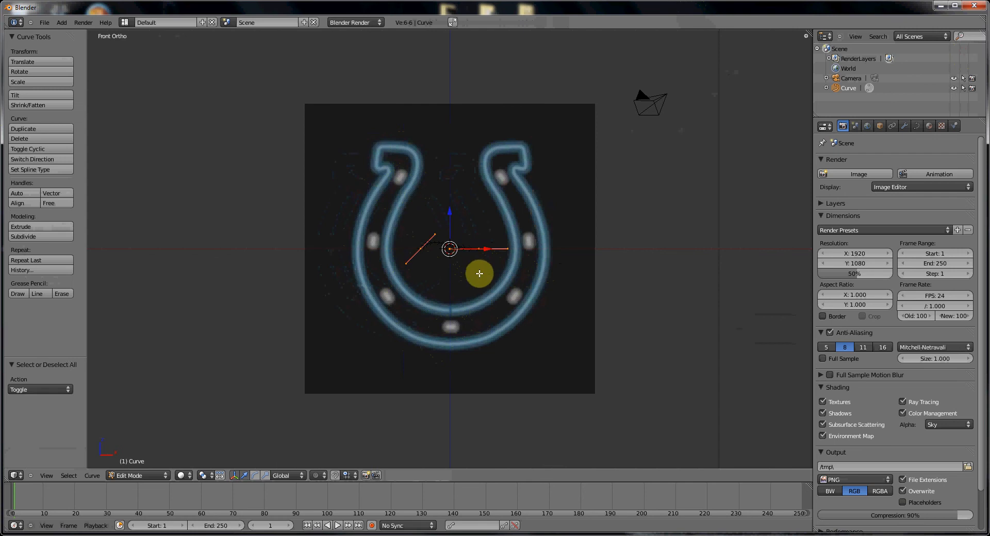
key(g)
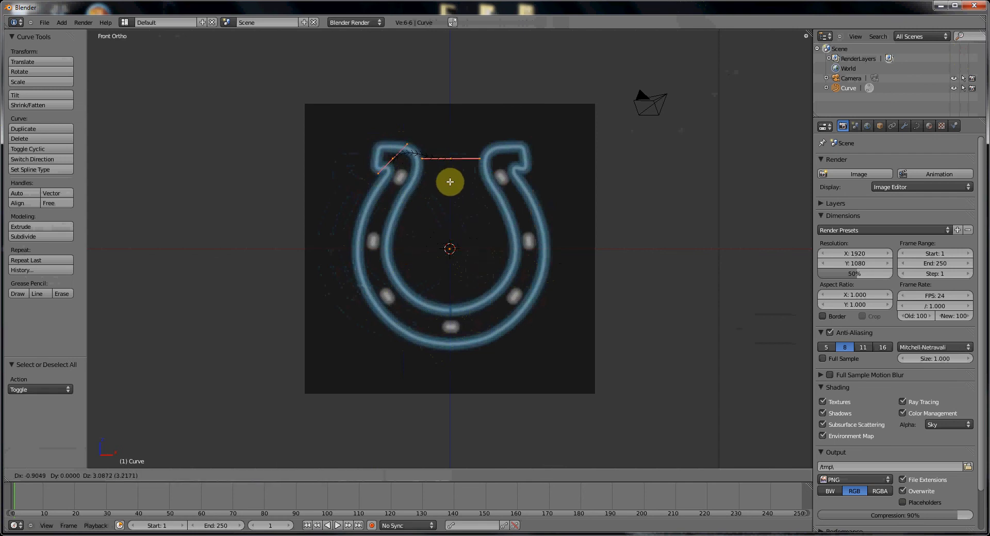
click(427, 177)
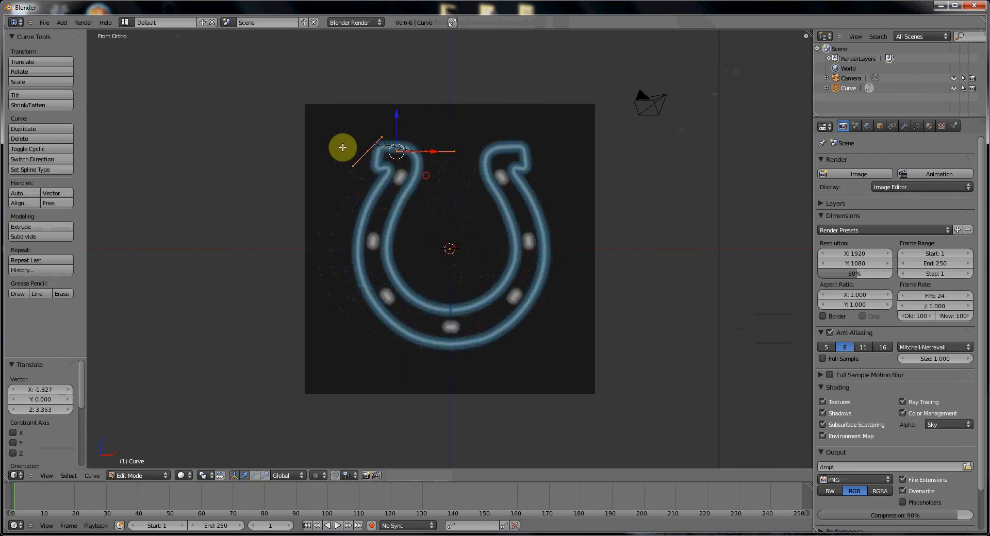
scroll(357, 147, up, 4)
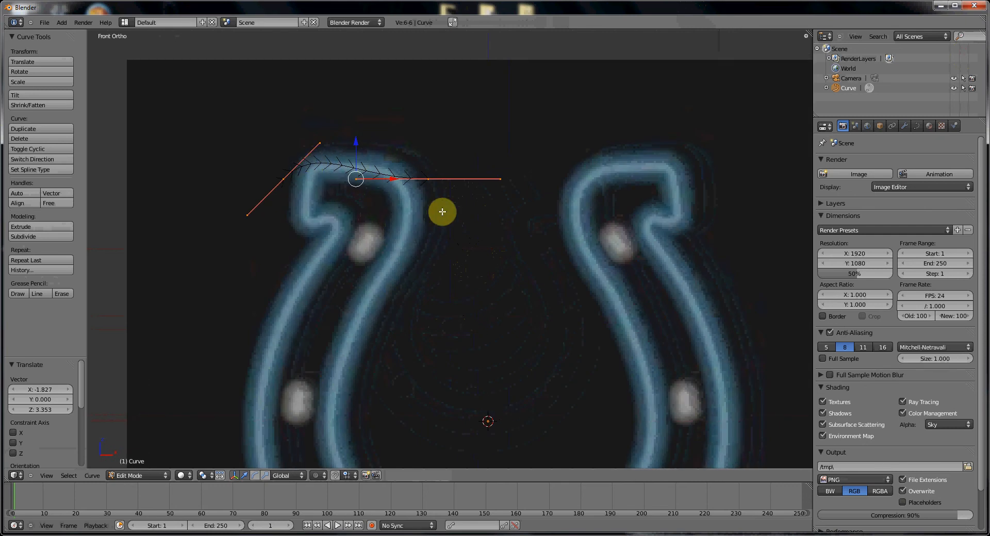
key(n)
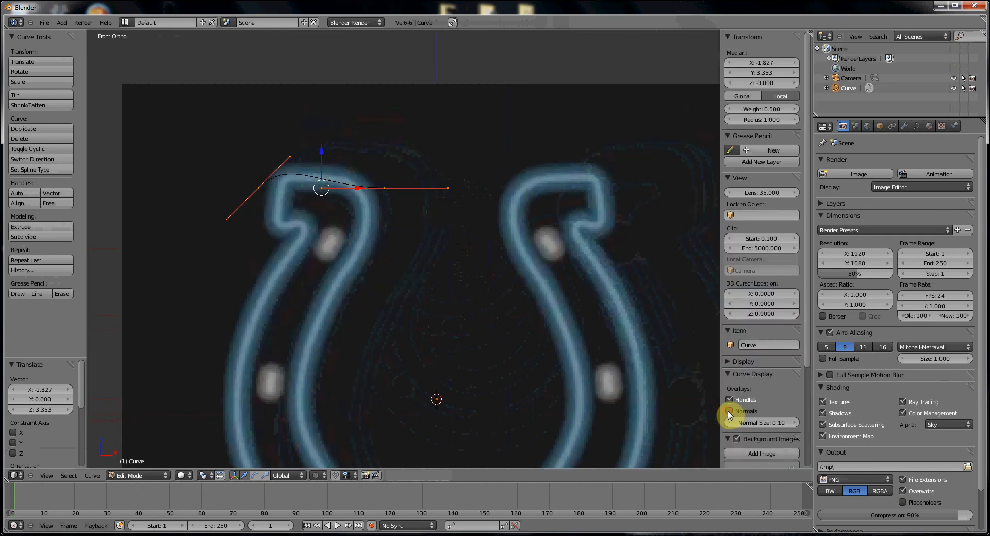
key(n)
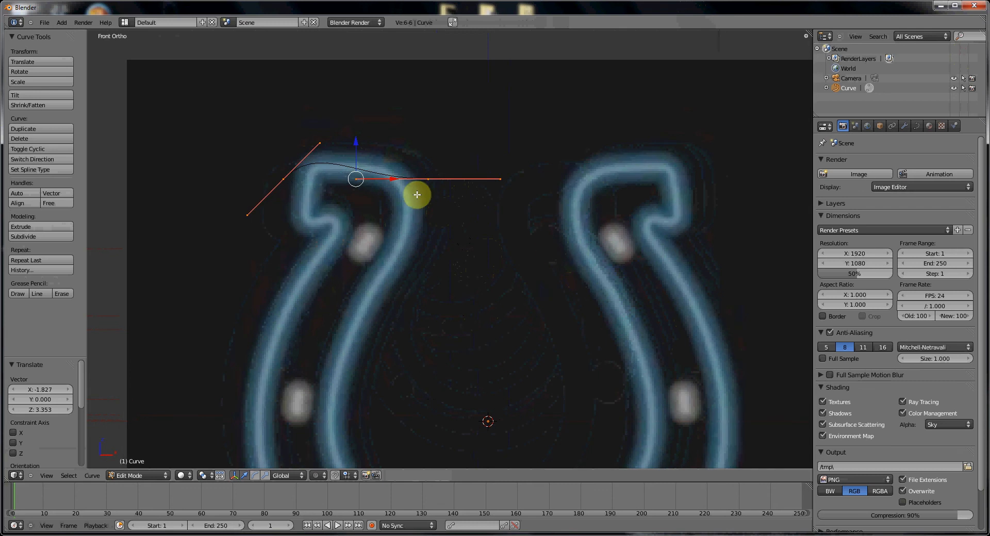
- Scale the curve's left control point handles to about 0.12 and move the point onto the left tip's outer top corner
right_click(284, 179)
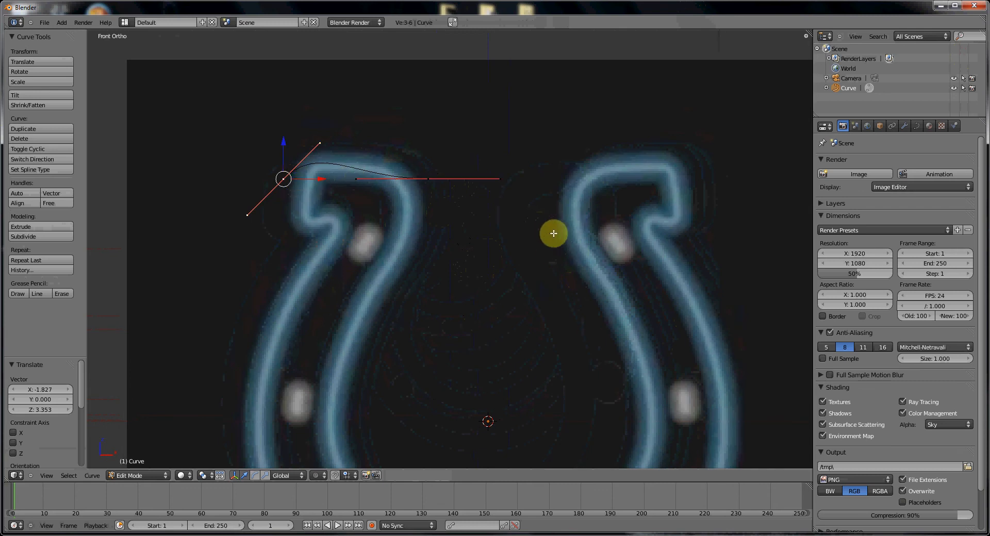
key(s)
click(318, 186)
key(g)
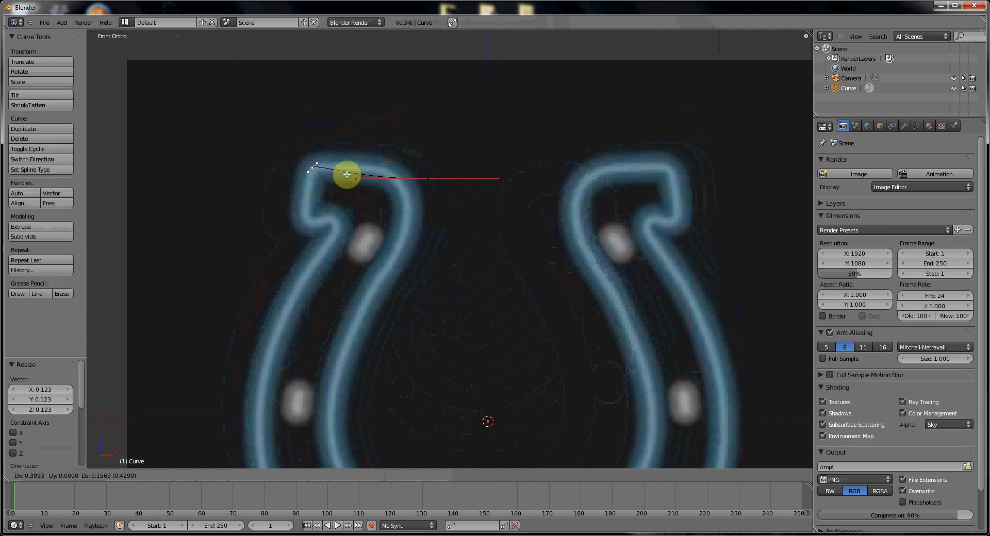
click(347, 175)
- Scale the right control point's handles to about 0.14, place it on the left tip's top edge and rotate it about 21° along the bend
key(s)
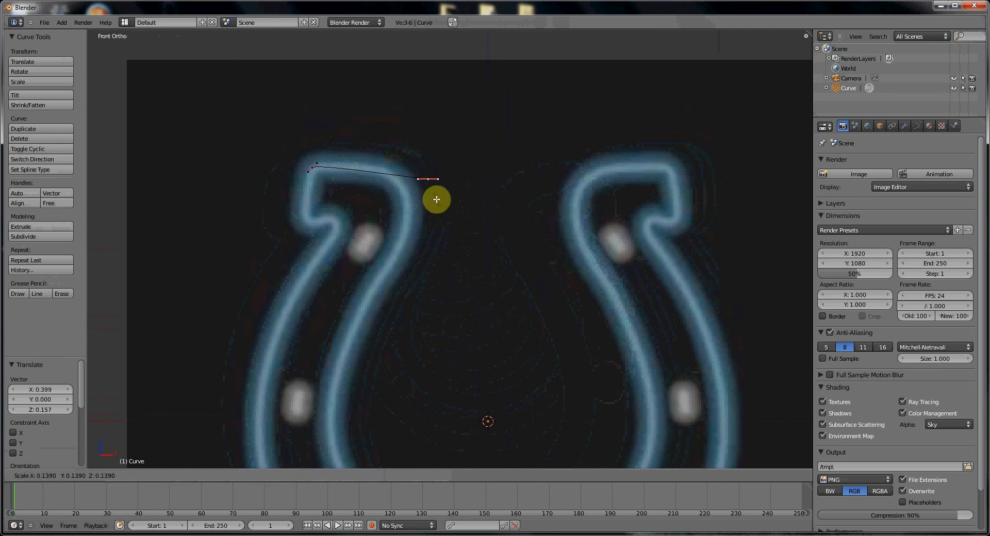
click(437, 200)
key(g)
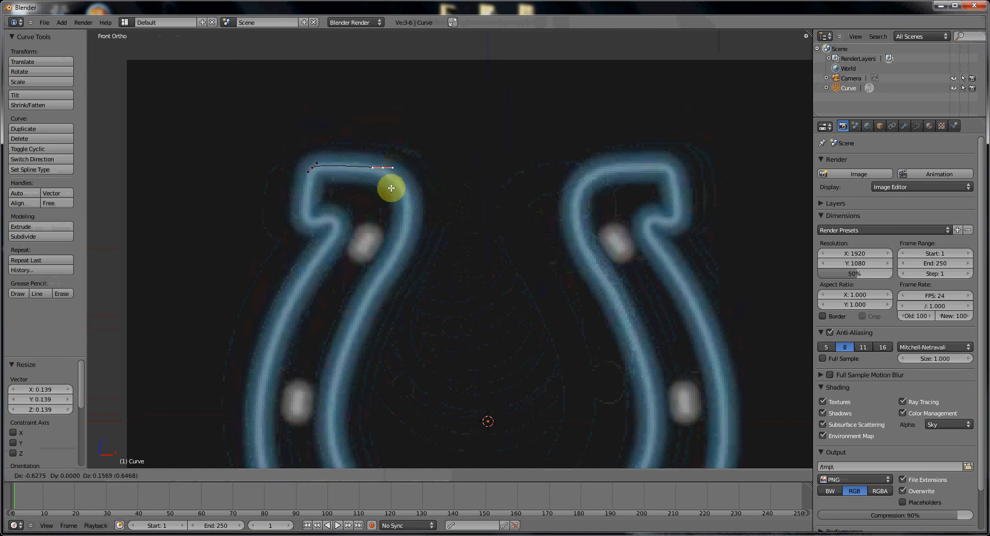
click(392, 190)
key(r)
click(385, 199)
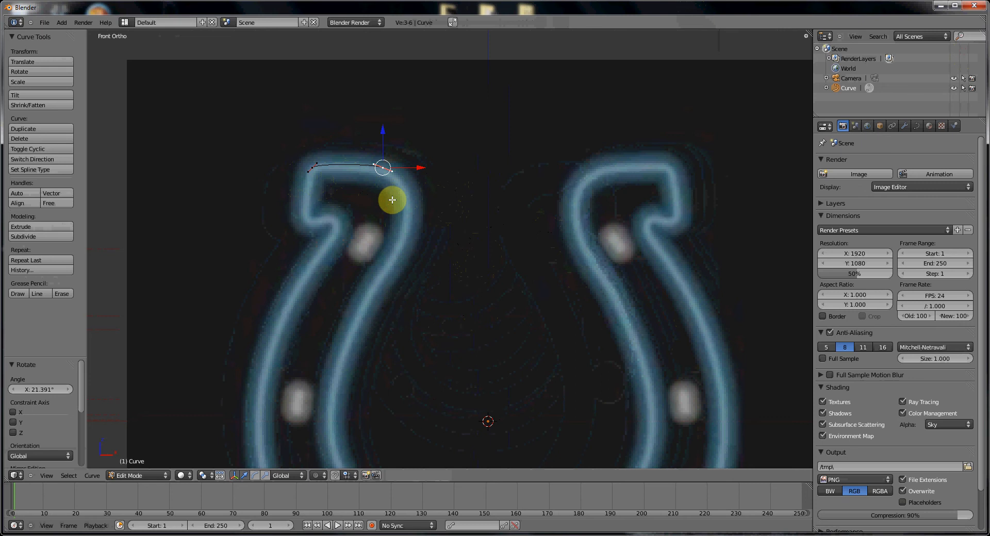
key(g)
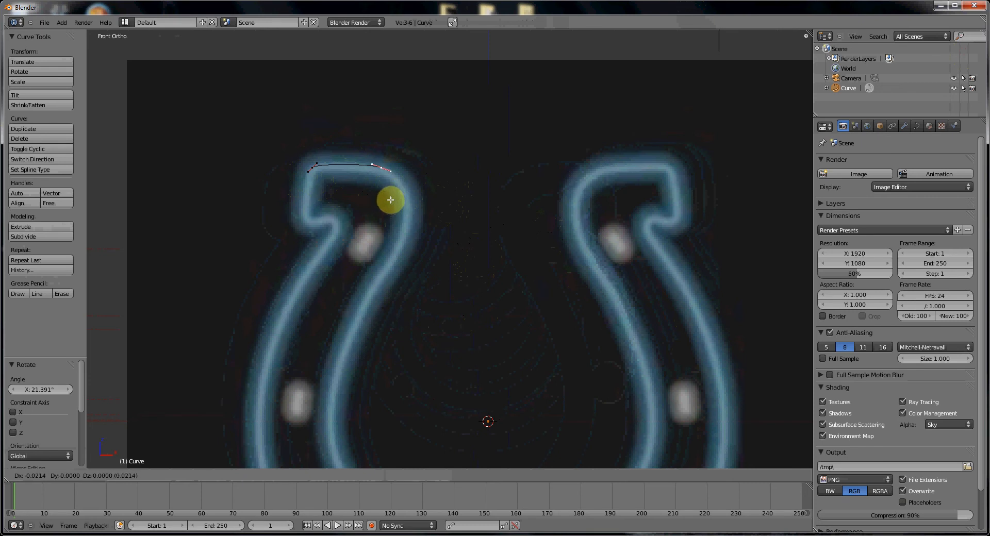
click(391, 199)
- Extrude a point down to the left inner neck, rotate it about 96°, and extend its upper handle to follow the outline's bend
scroll(398, 199, down, 3)
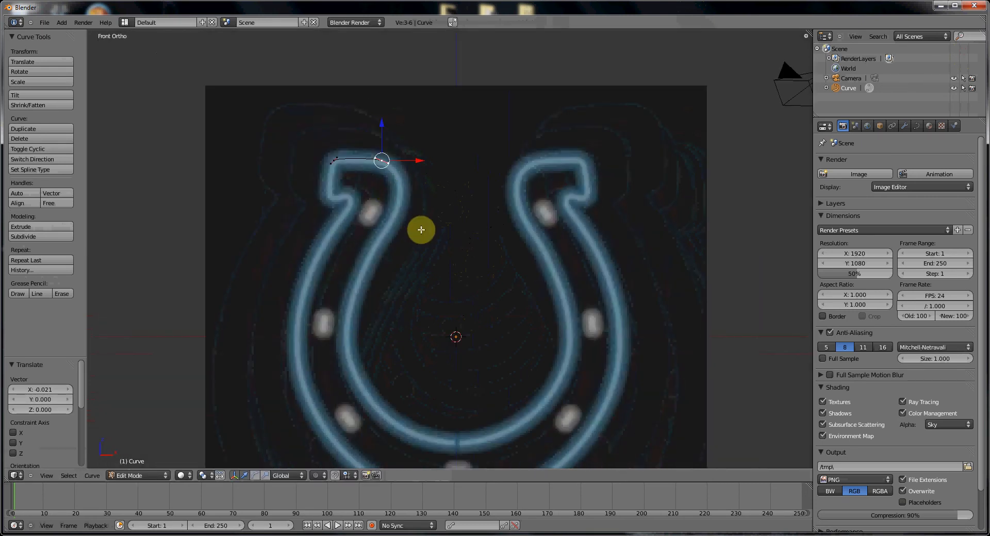
key(e)
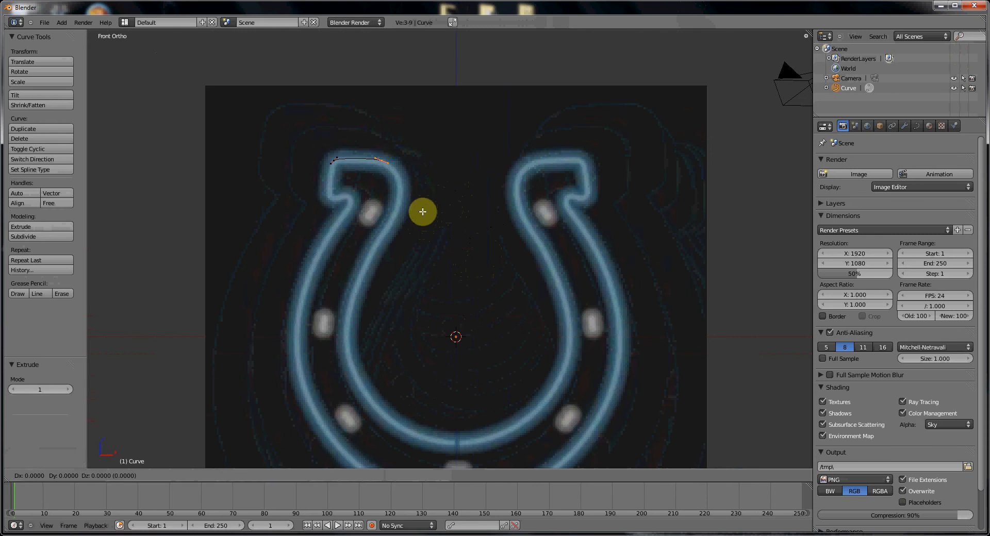
click(424, 285)
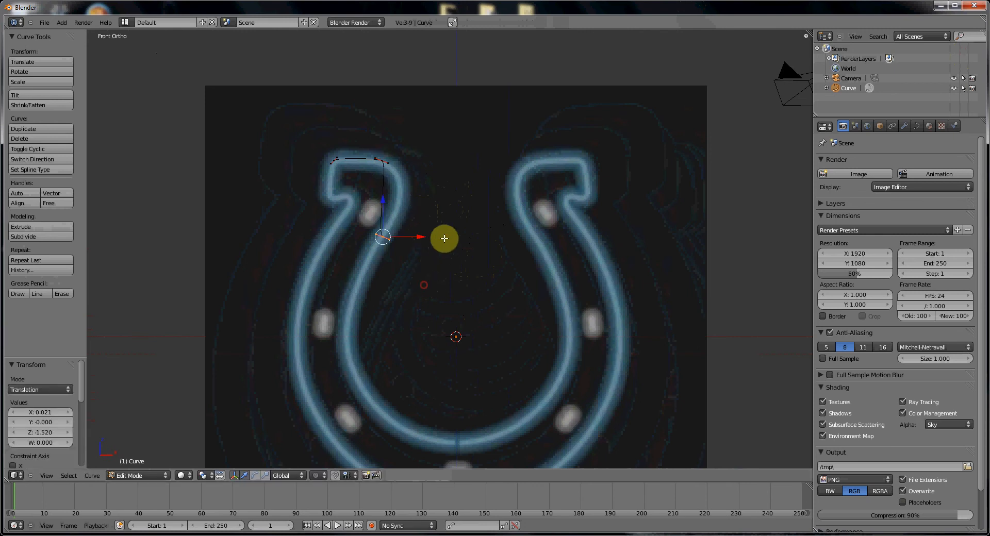
key(r)
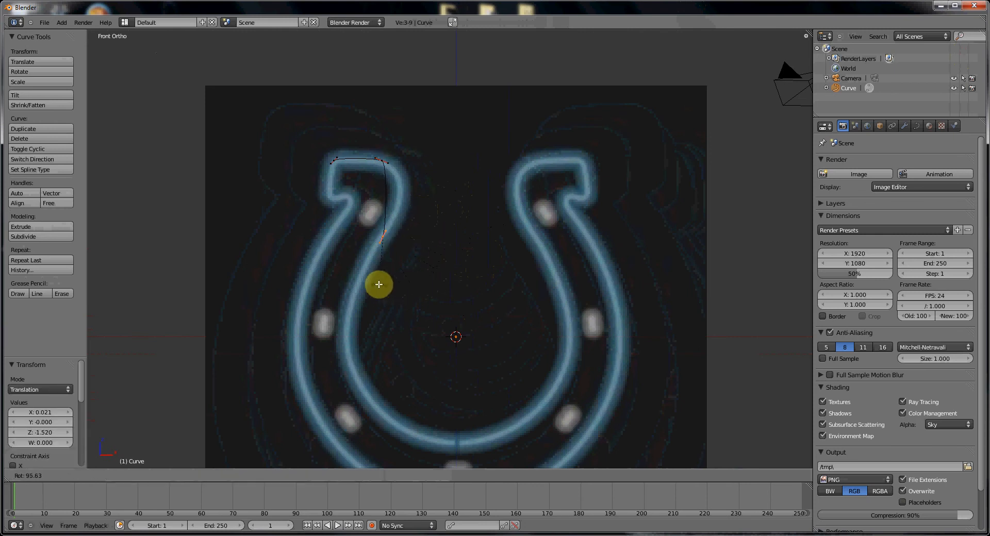
click(379, 285)
right_drag(396, 226, 423, 185)
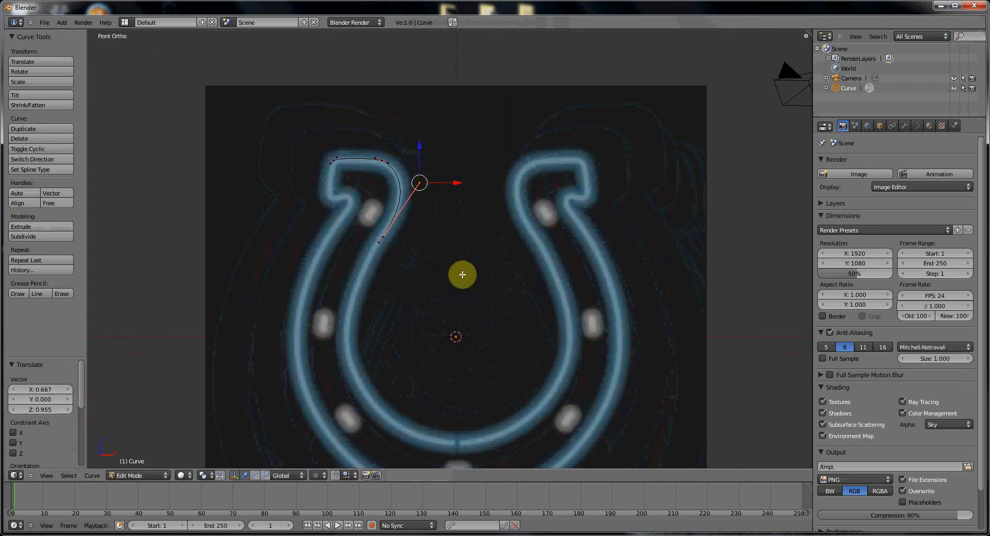
key(Tab)
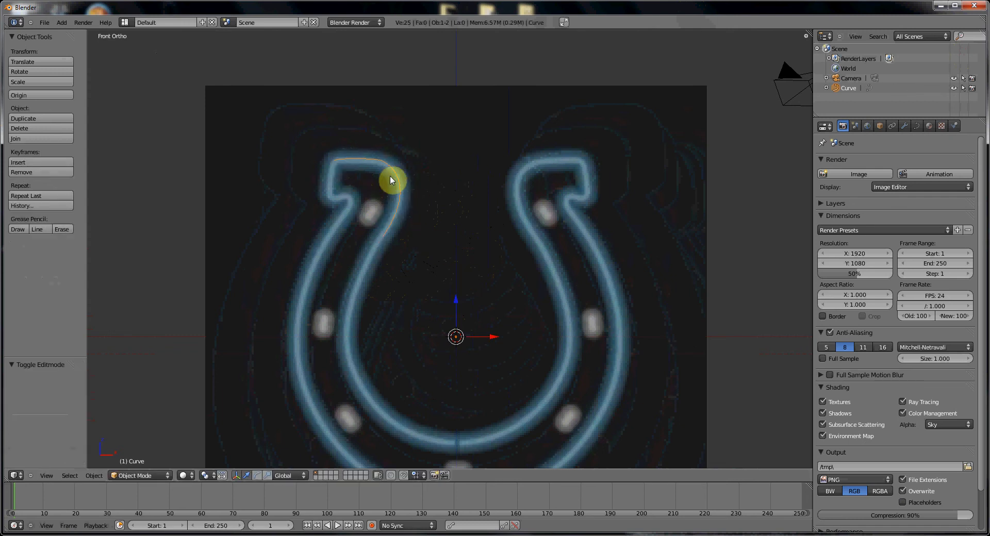
key(Tab)
- Extrude a new control point from the left neck point to the bottom centre of the horseshoe's inner outline
right_click(385, 237)
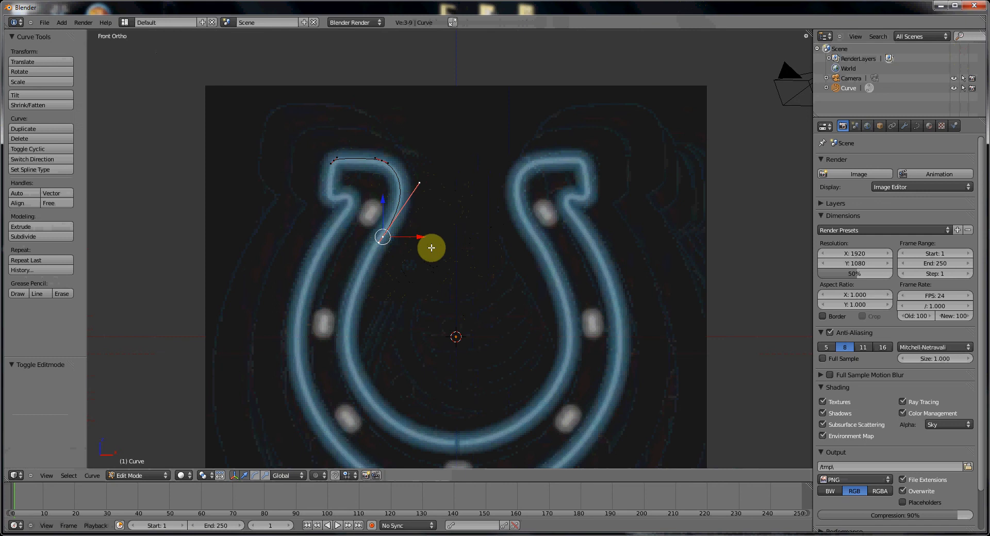
key(e)
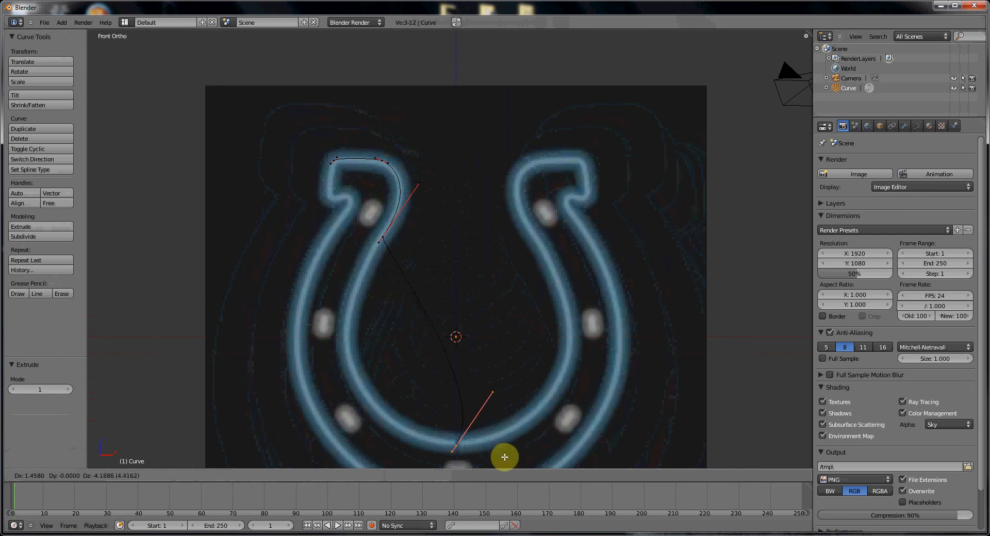
click(504, 455)
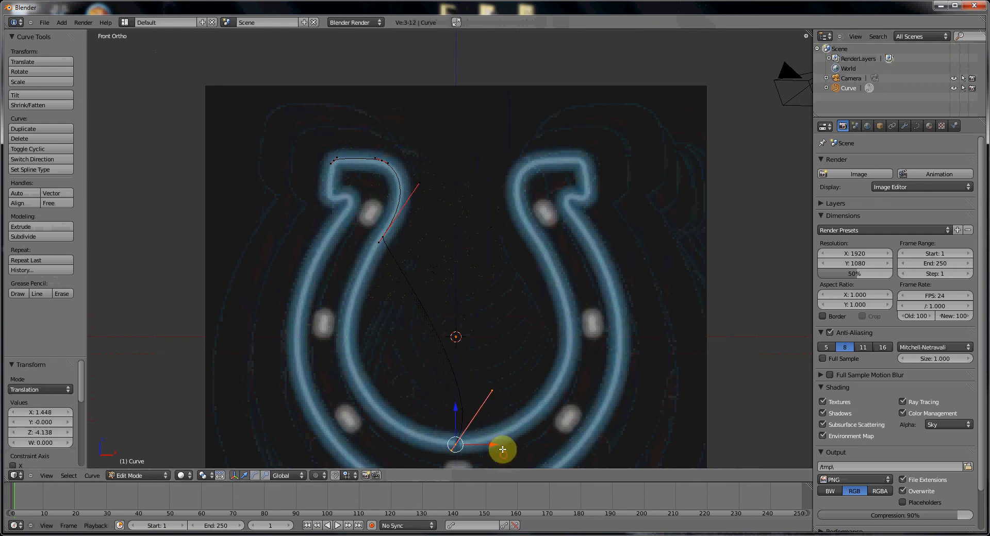
- Rotate the bottom centre control point about -107° and pull its left handle outward so the curve follows the horseshoe's inner outline
scroll(459, 376, up, 5)
shift+middle_drag(467, 360, 461, 222)
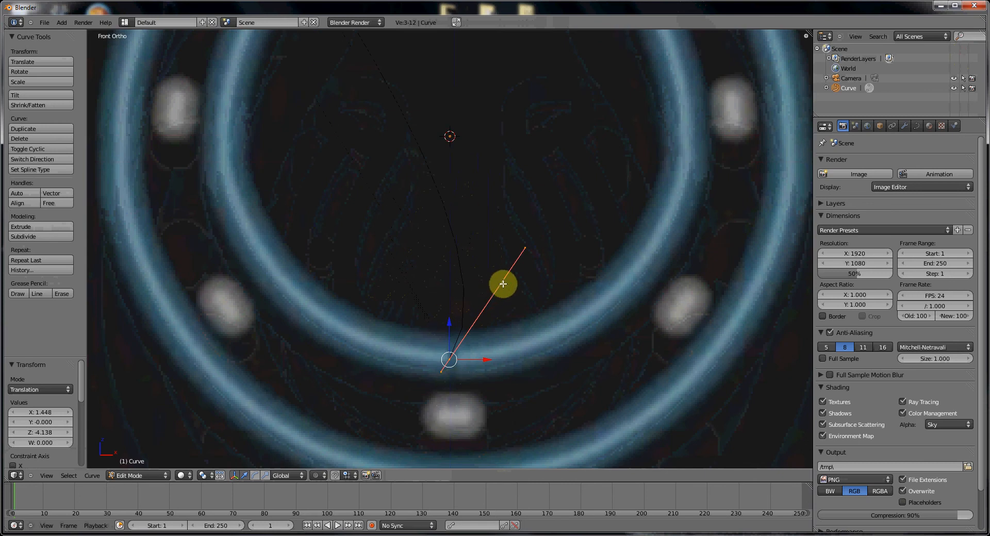
key(r)
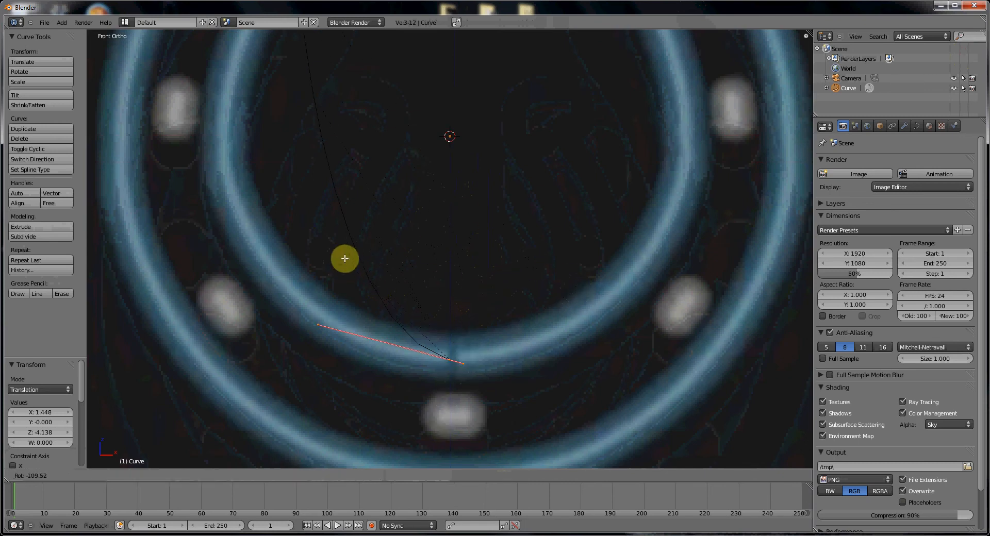
click(320, 305)
shift+middle_drag(393, 294, 443, 266)
scroll(443, 267, down, 5)
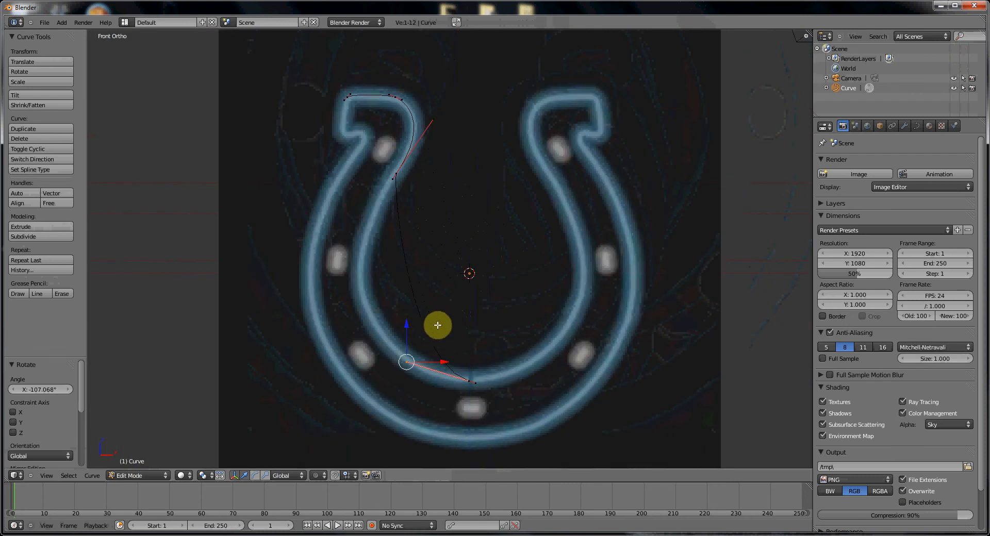
key(g)
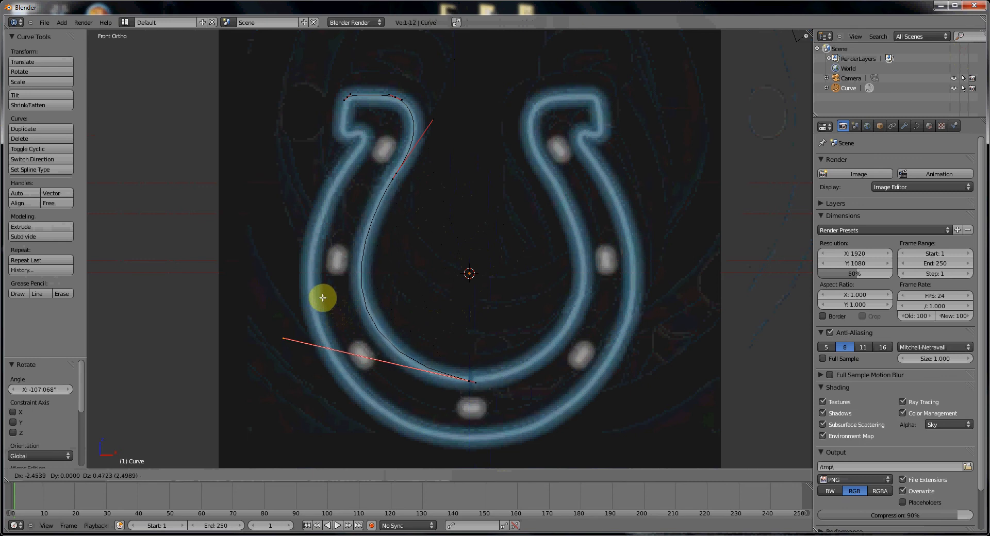
click(323, 298)
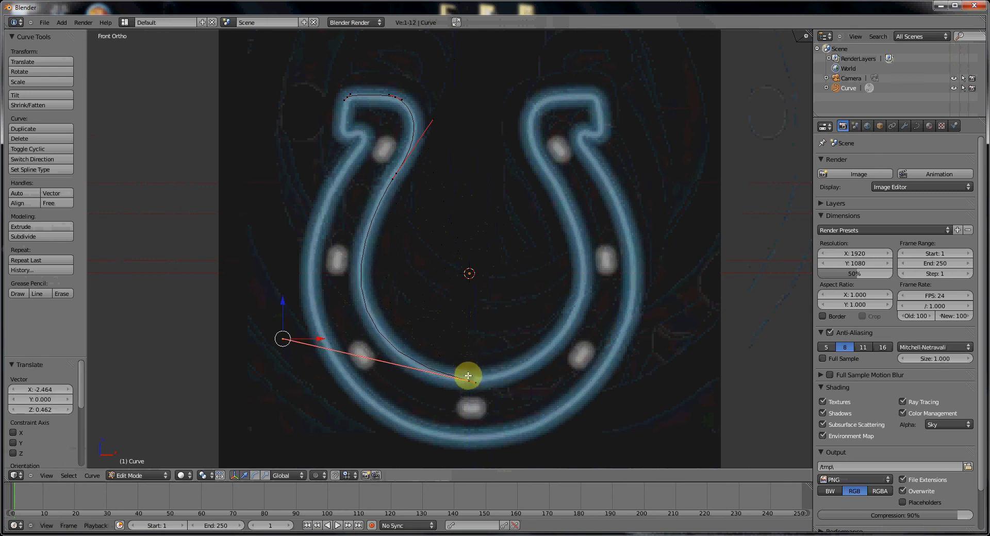
- Subdivide the segment between the left neck and bottom centre points, and shift the new point about 0.01 along X
shift+right_click(400, 173)
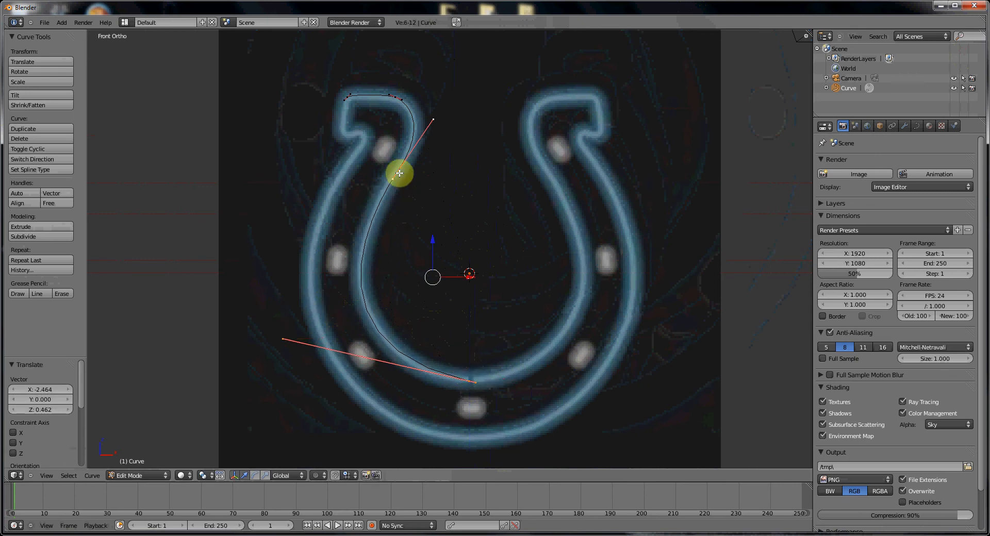
key(w)
click(407, 254)
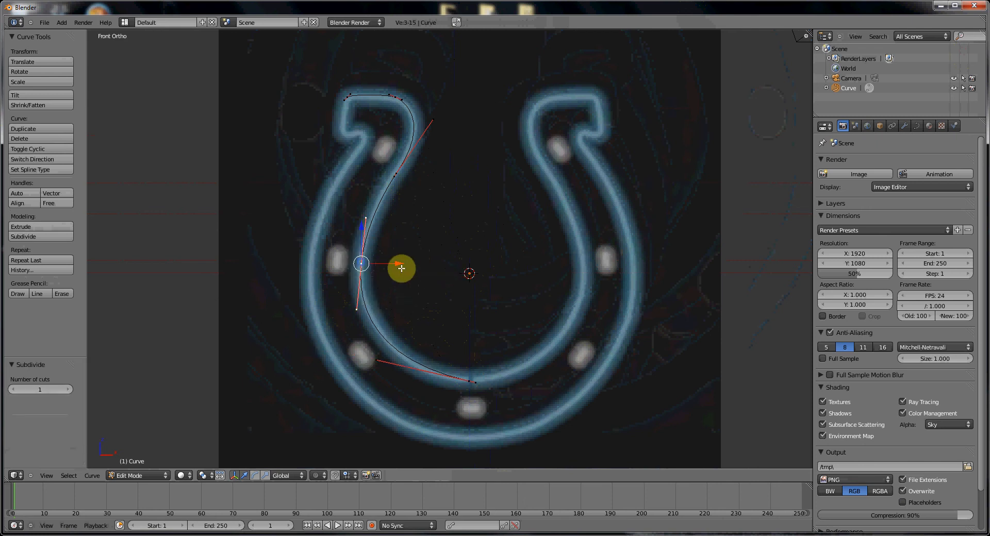
drag(401, 265, 402, 264)
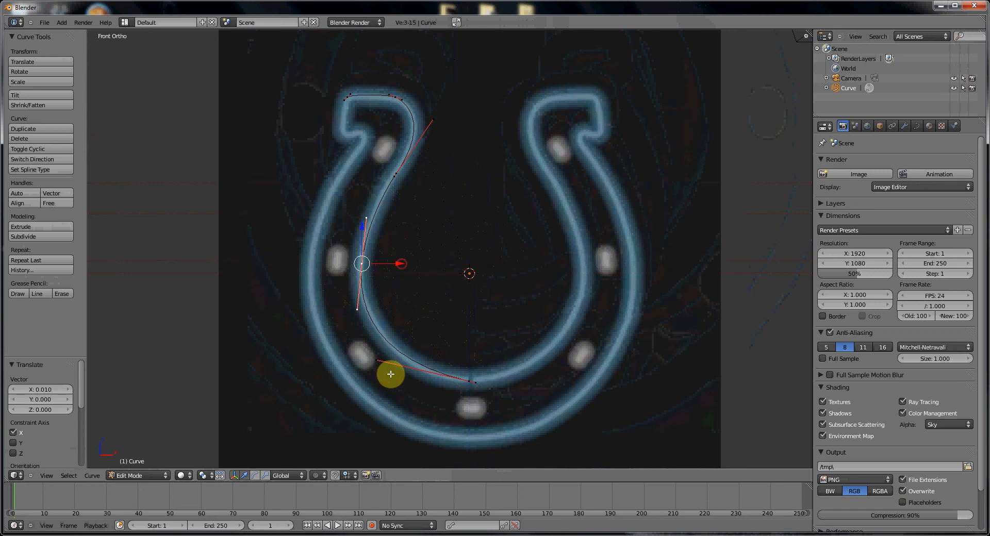
- Move the inner bottom point's left handle about 0.36 in X and -0.32 in Z to fit the lower inner bend
right_click(375, 360)
key(g)
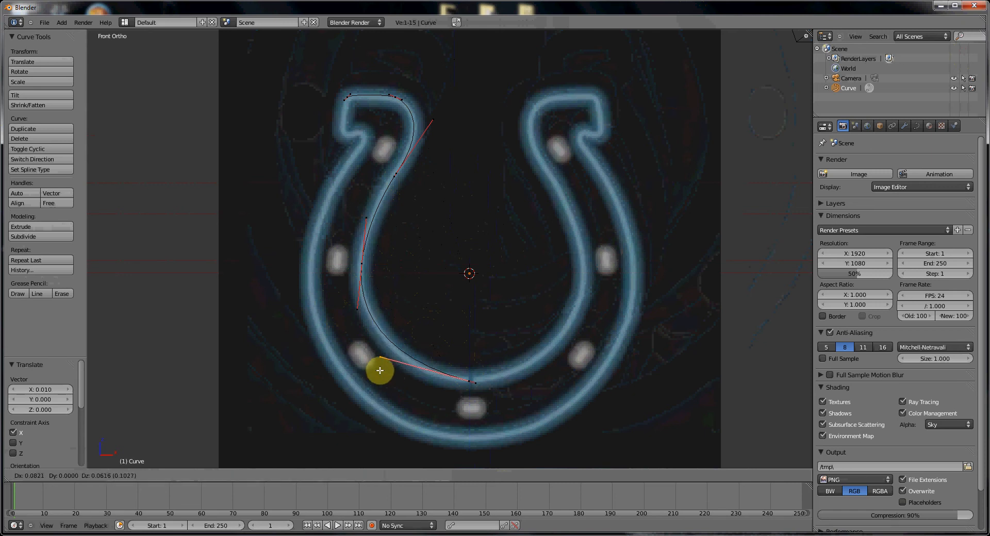
drag(400, 390, 394, 389)
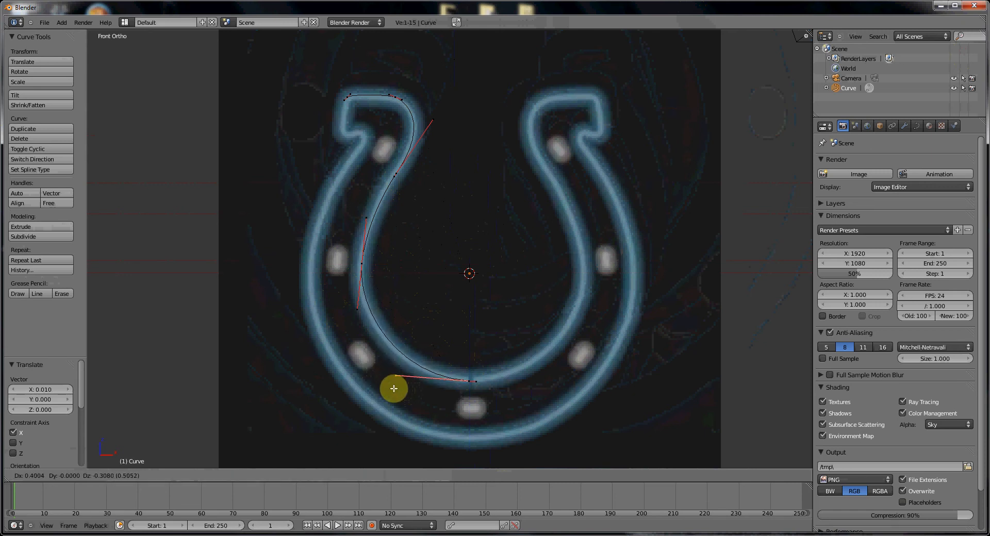
click(394, 389)
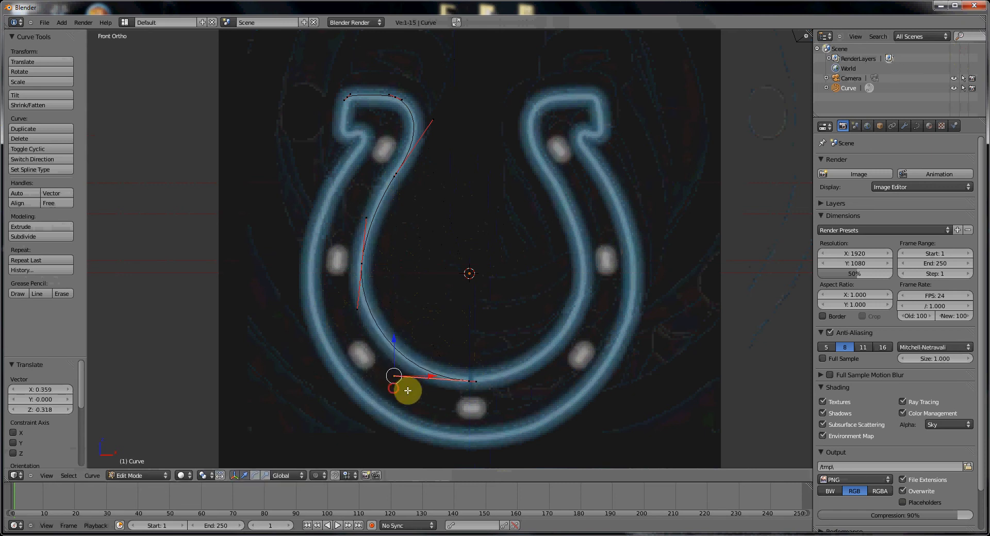
- Extrude a point from the left tip's outer top corner down to its lower outer corner and rotate it about -94°
right_click(347, 97)
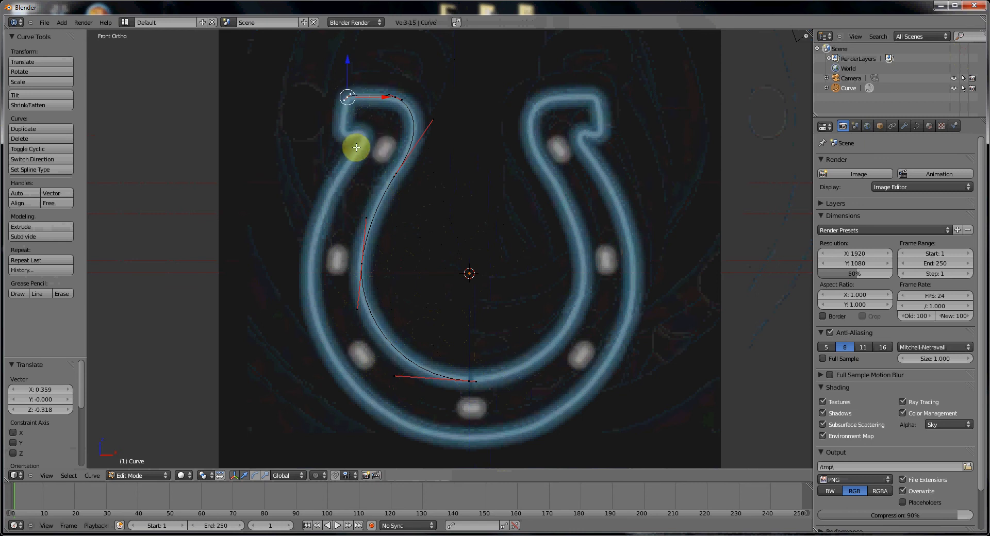
key(e)
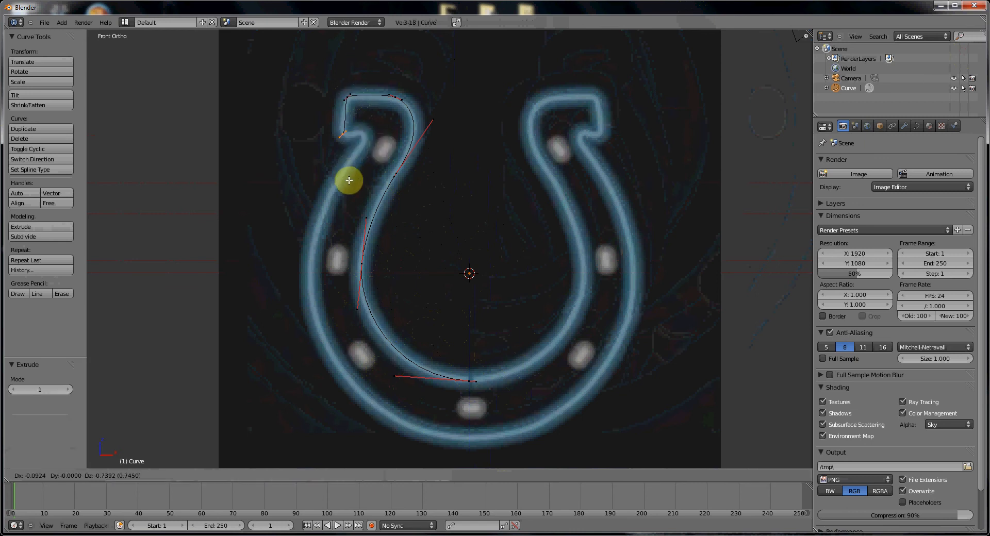
click(350, 180)
key(r)
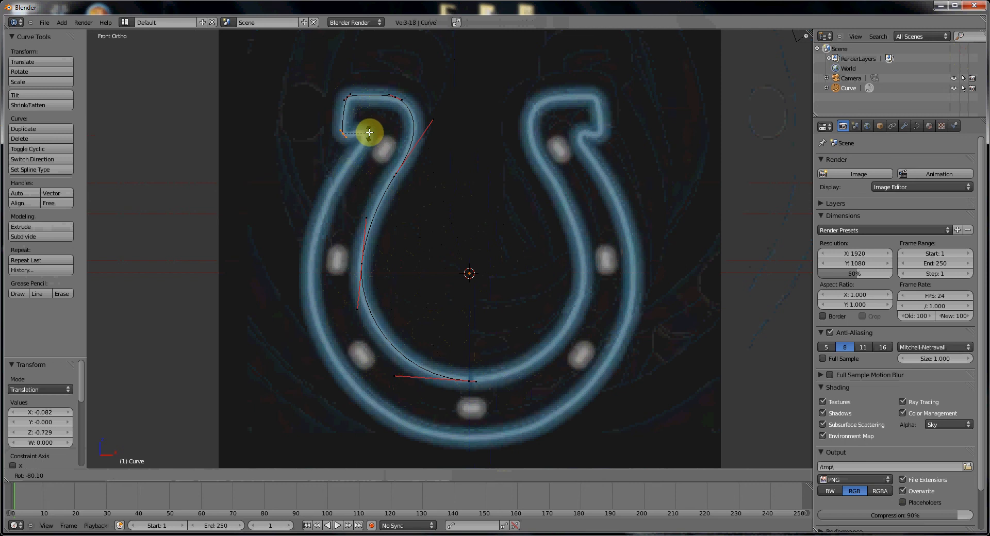
click(370, 127)
key(g)
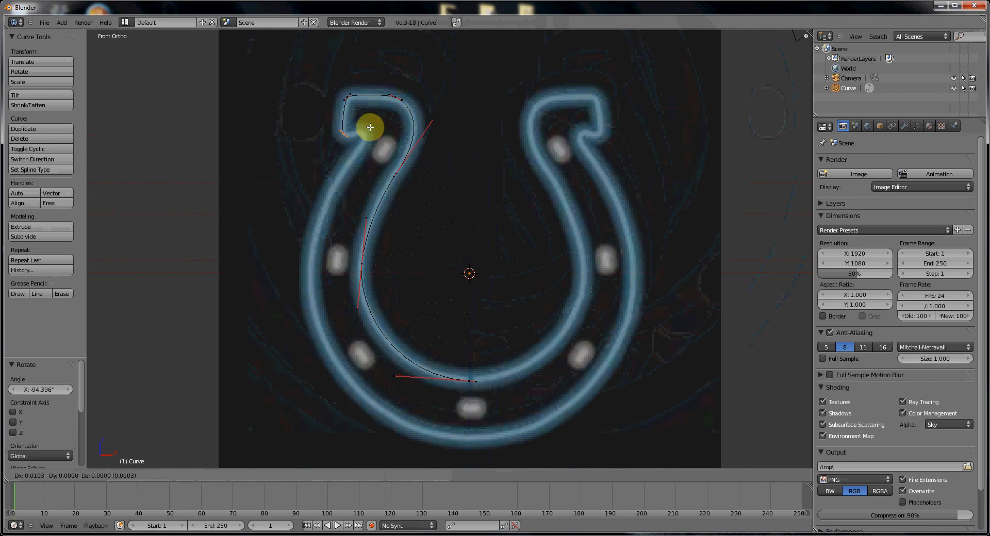
click(369, 127)
- Extrude a point from the left tip's lower corner into the notch, about 0.39 in X and 0.05 in Z
scroll(354, 137, up, 2)
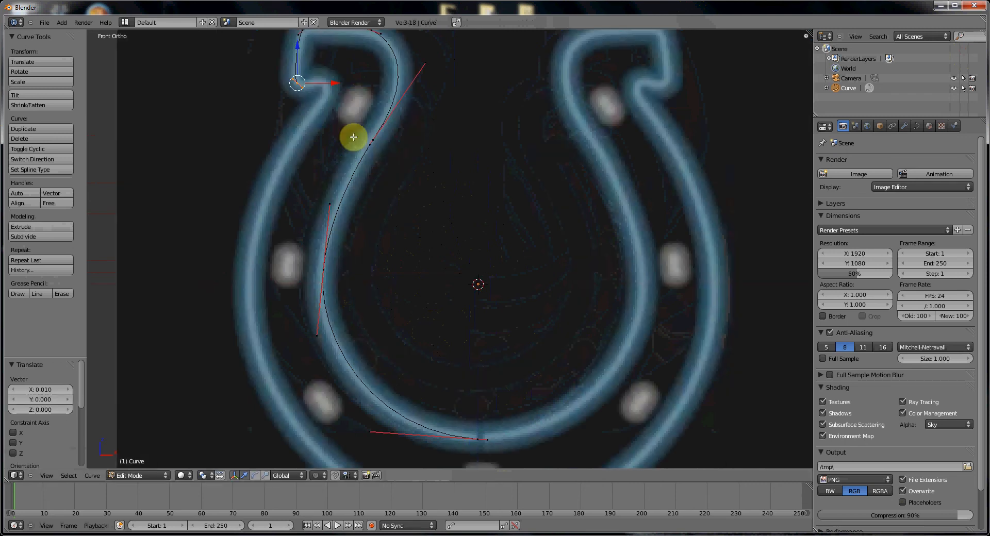
scroll(398, 214, down, 1)
scroll(398, 226, up, 2)
key(e)
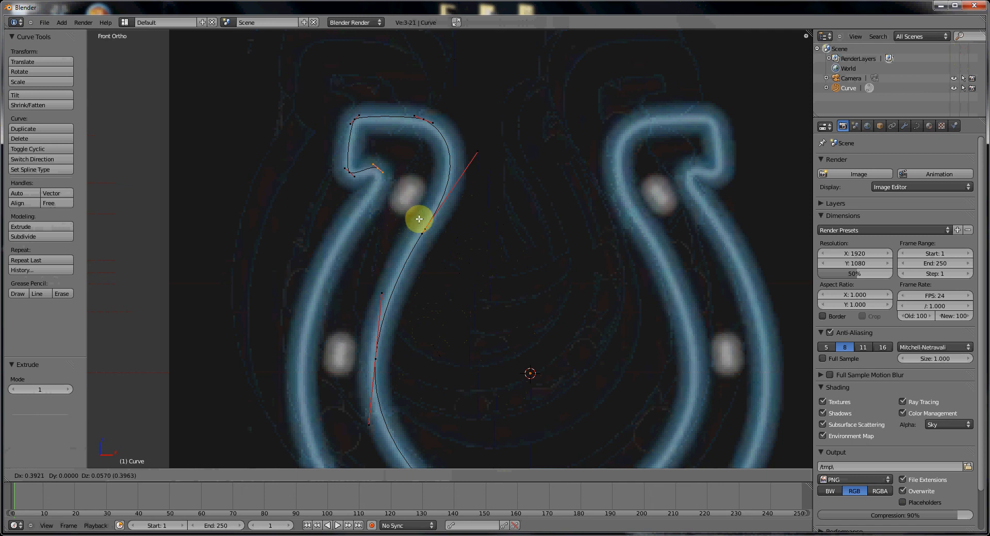
click(419, 219)
- Extrude a new control point from the left notch to the bottom centre of the horseshoe's outer outline
scroll(419, 219, down, 3)
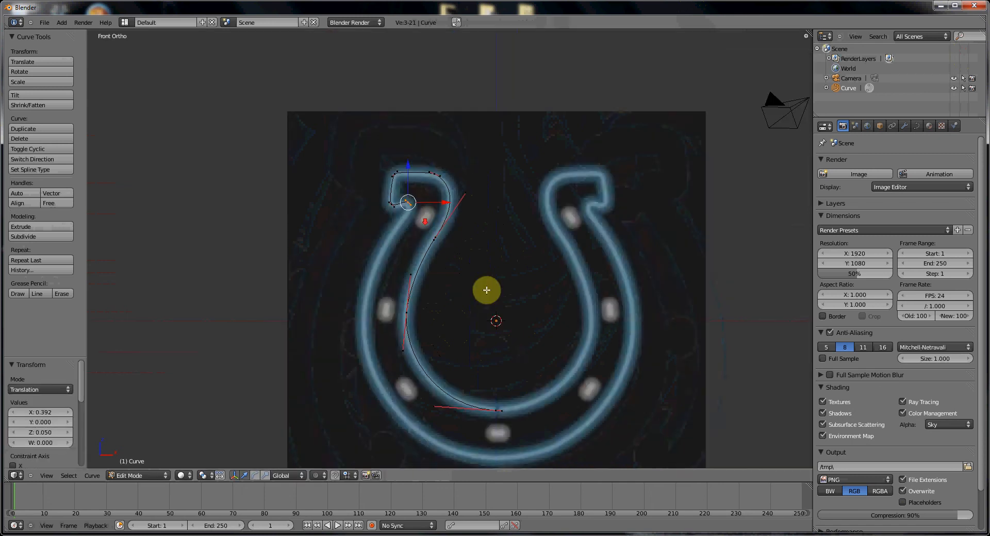
shift+middle_drag(486, 301, 435, 205)
key(e)
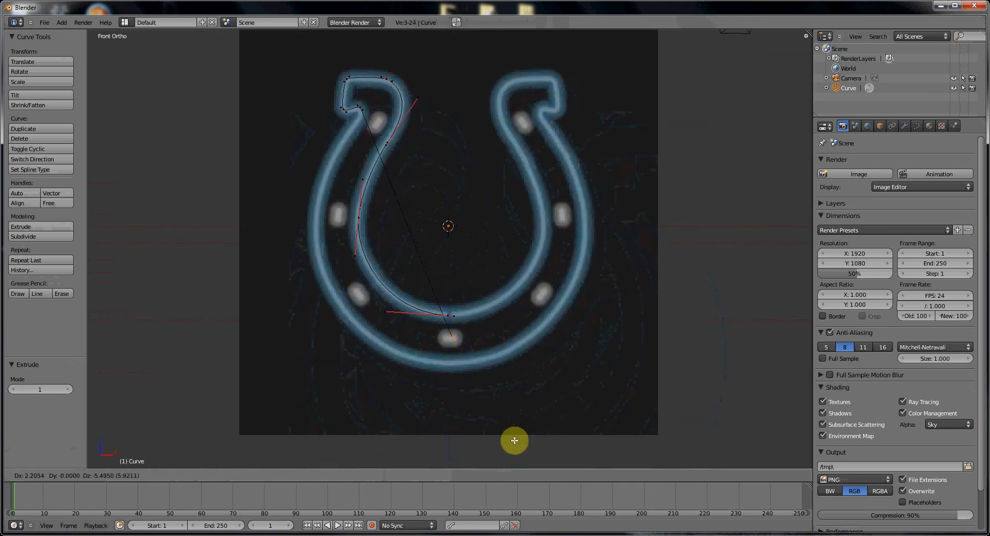
click(514, 456)
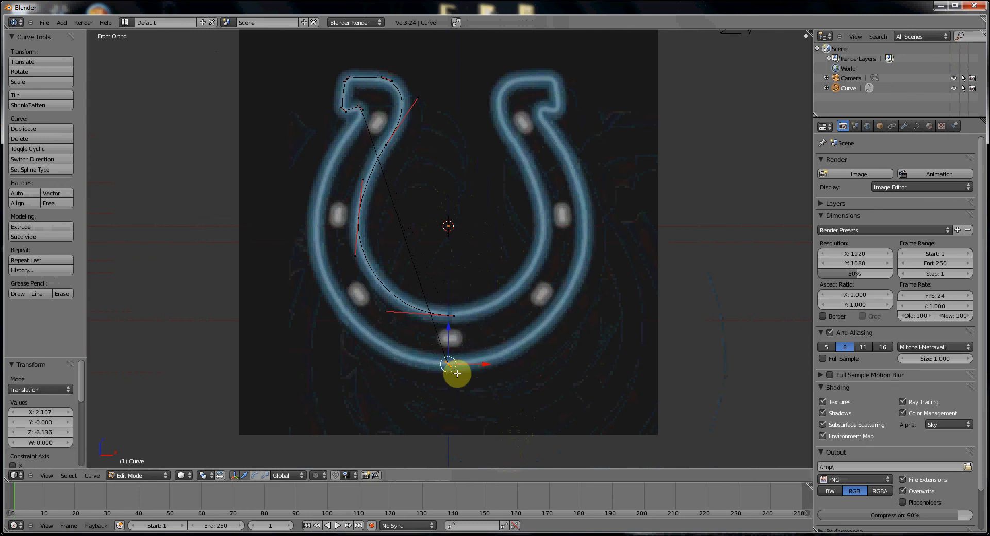
- Pull the outer bottom point's left handle about -5.42 in X and 1.10 in Z so the curve follows the outer outline
right_click(441, 362)
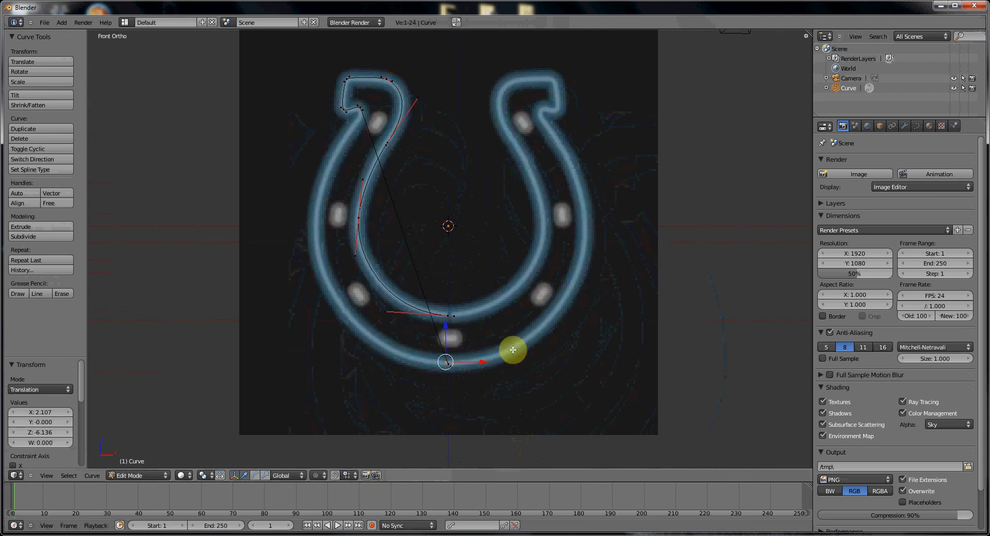
key(g)
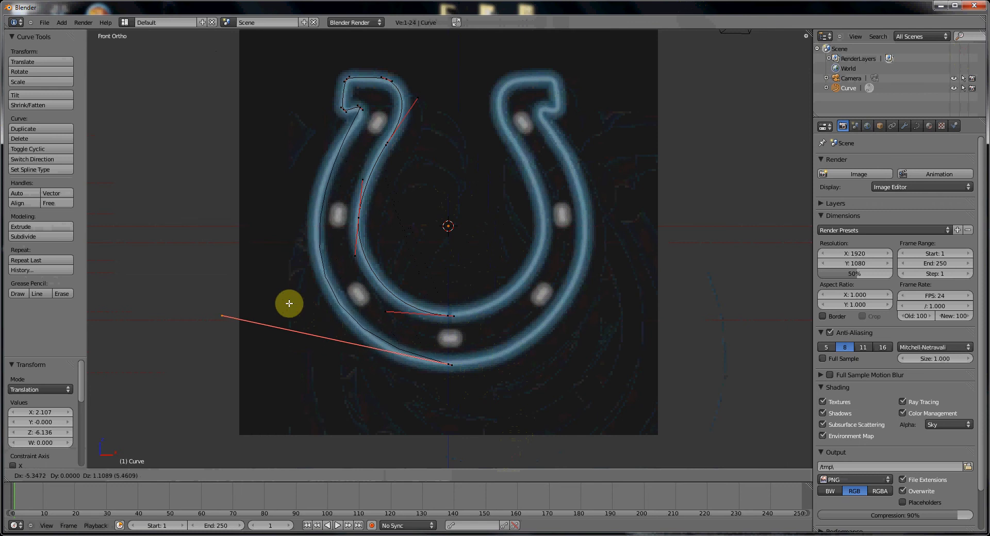
click(287, 305)
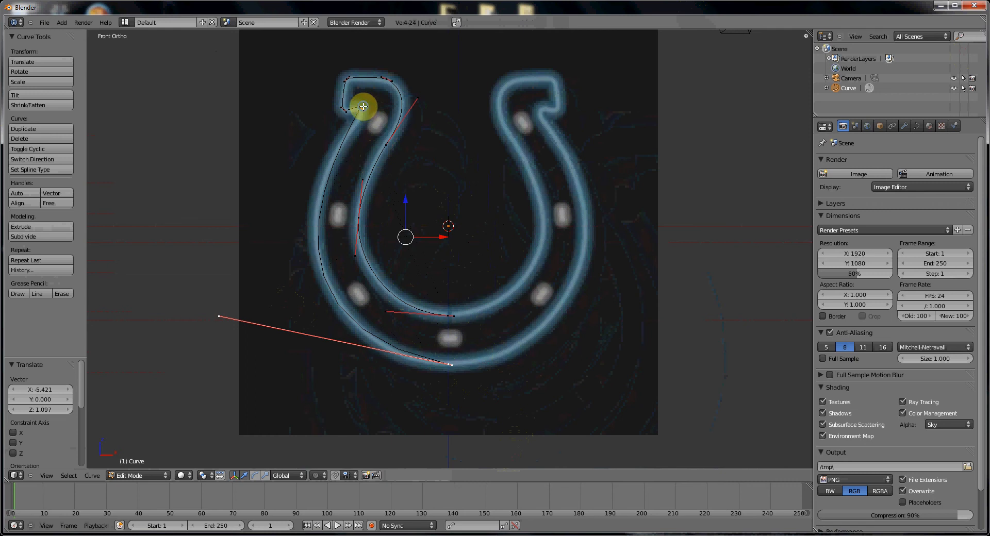
- Subdivide the outer segment between the notch and bottom points, and shift the new midpoint about -0.086 along X onto the neon line
key(w)
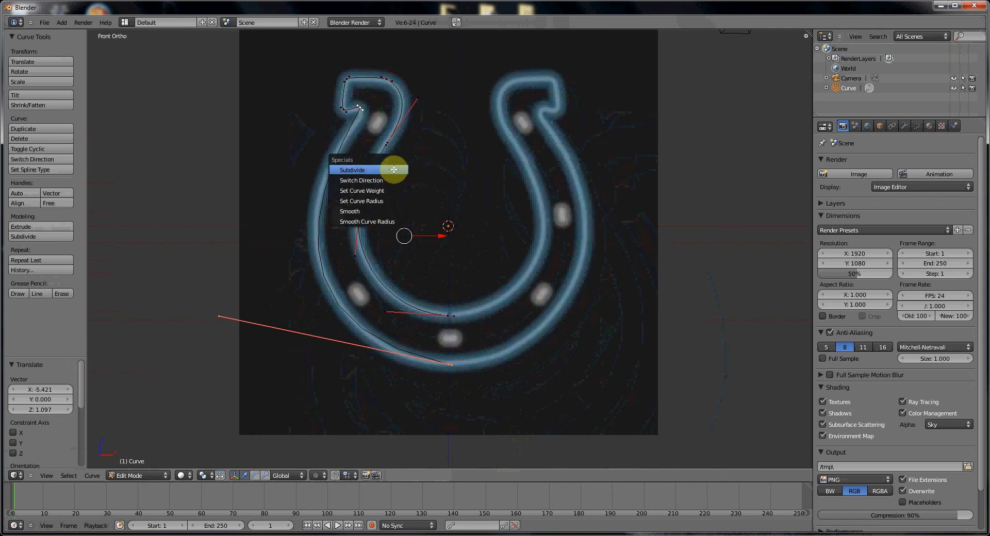
click(394, 169)
right_click(323, 217)
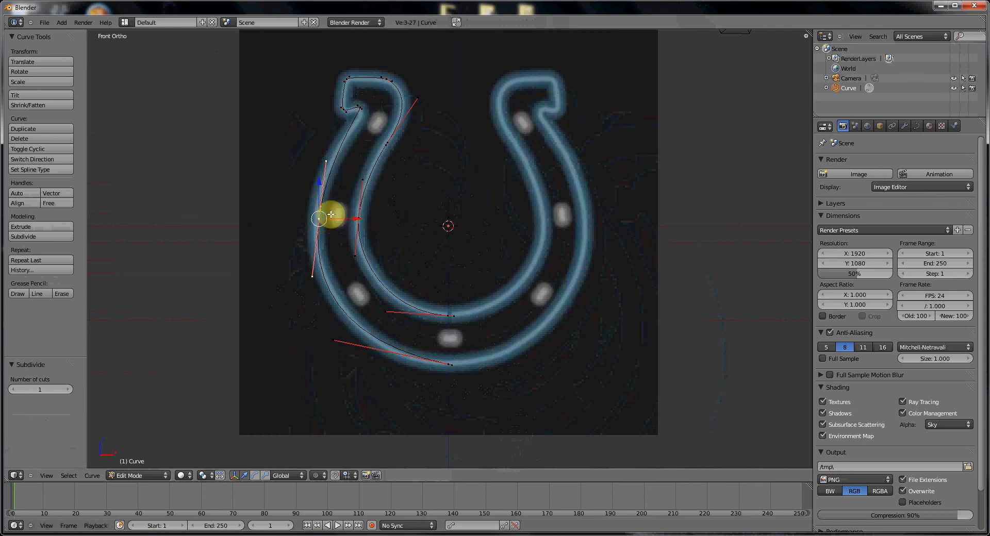
drag(356, 220, 353, 219)
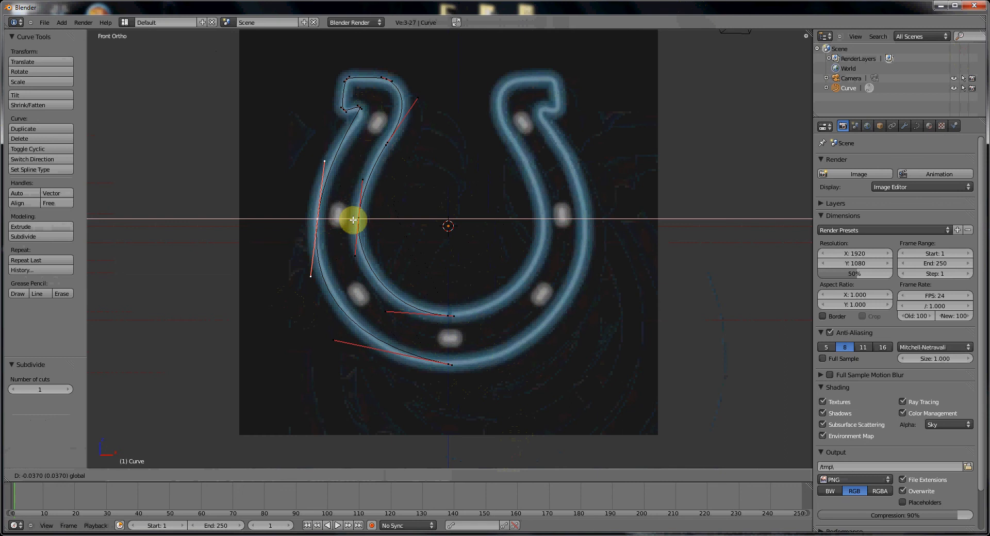
- Move the notch point's inner handle down and inward, and raise the outer midpoint's upper handle about 0.16 in Z
right_click(361, 109)
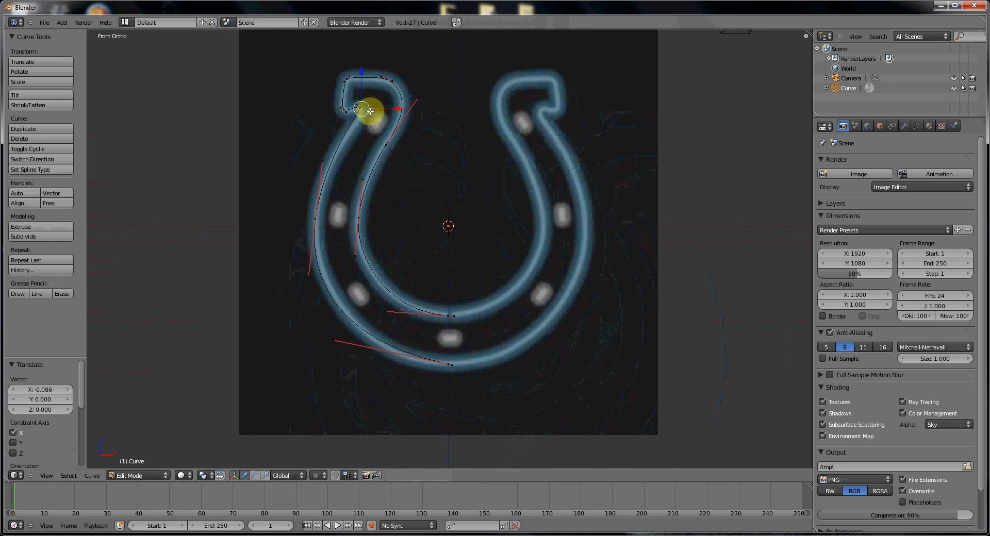
key(g)
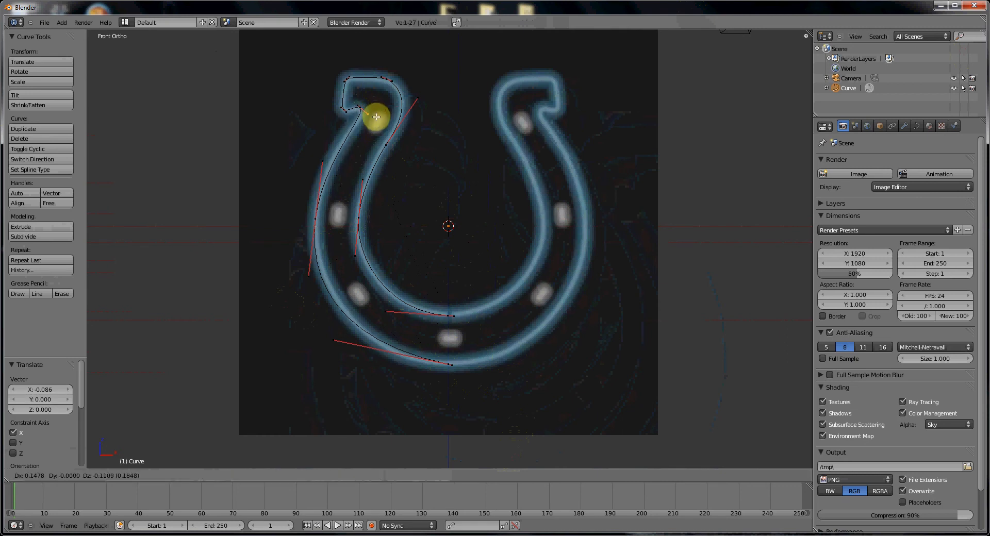
click(376, 117)
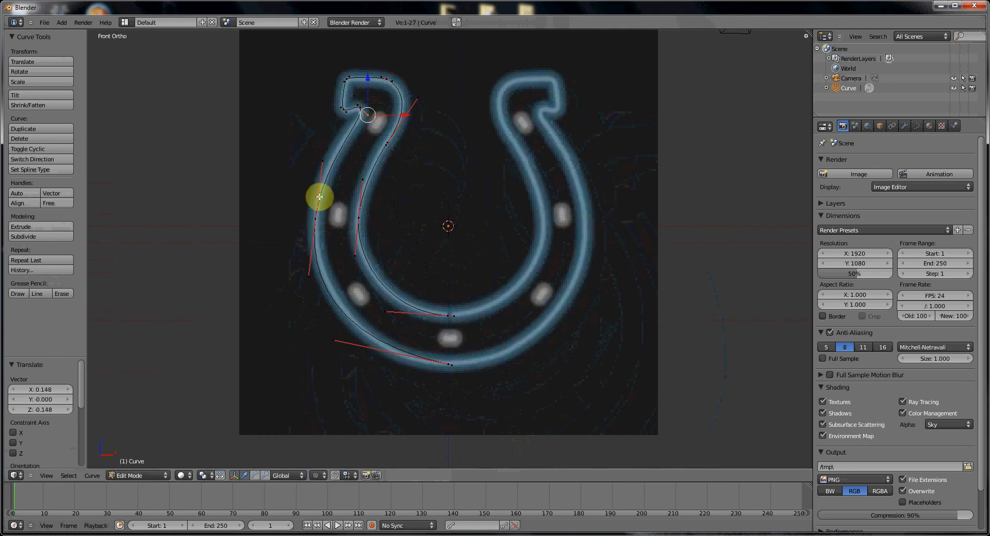
right_click(323, 161)
key(g)
click(323, 159)
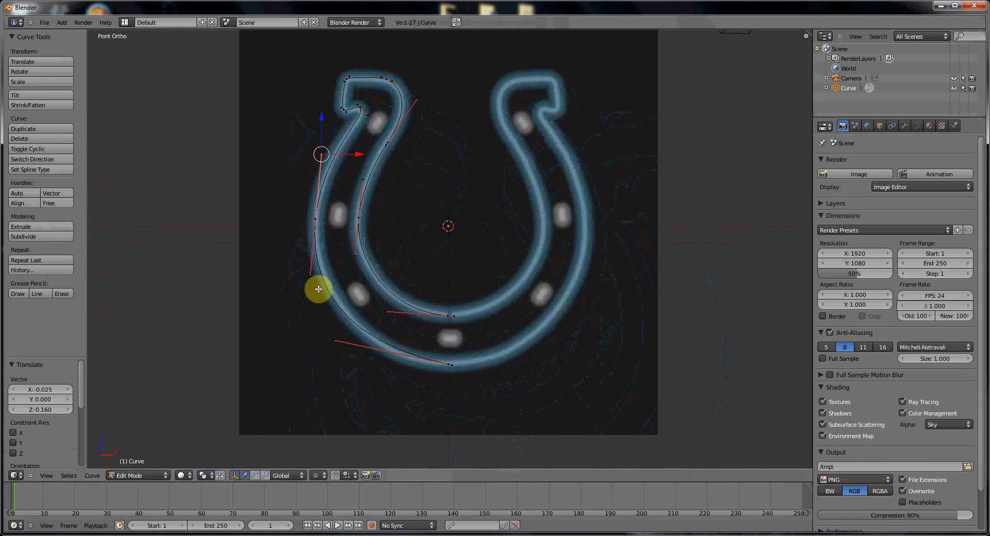
- Move the outer bottom point's left handle inward and down to round the lower outer bend, and return to Object Mode
right_click(335, 336)
key(g)
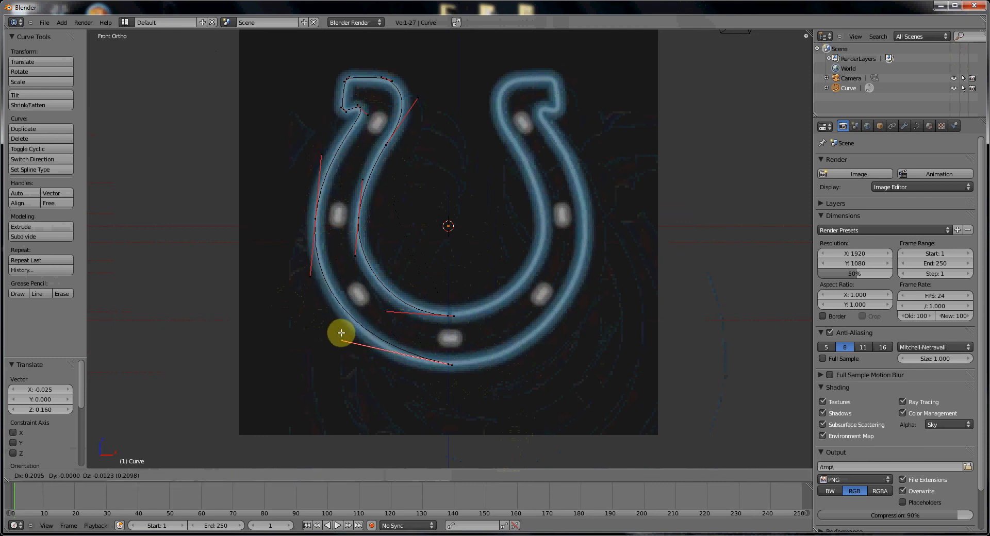
click(357, 354)
key(Tab)
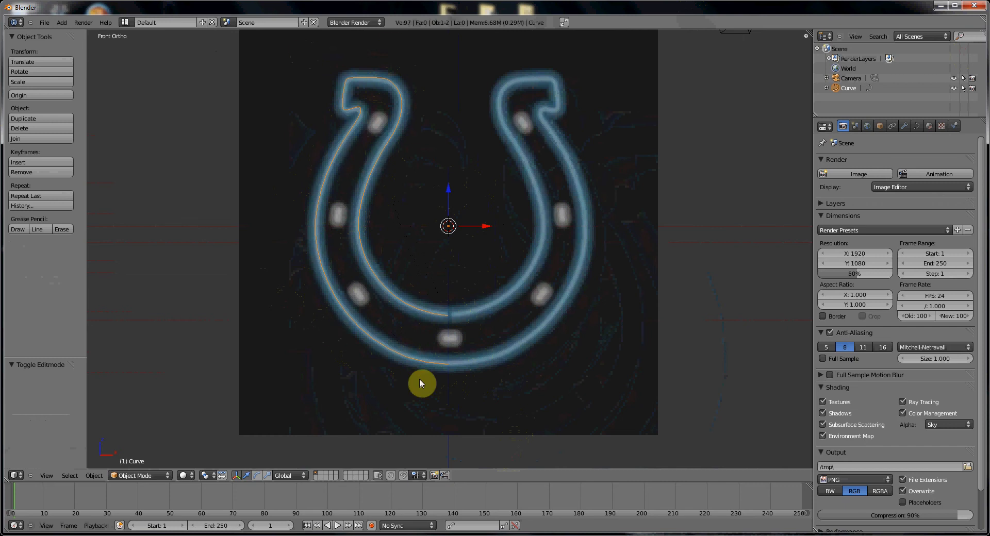
- Add a Bezier circle curve at the scene's origin
scroll(464, 289, down, 2)
scroll(443, 269, up, 1)
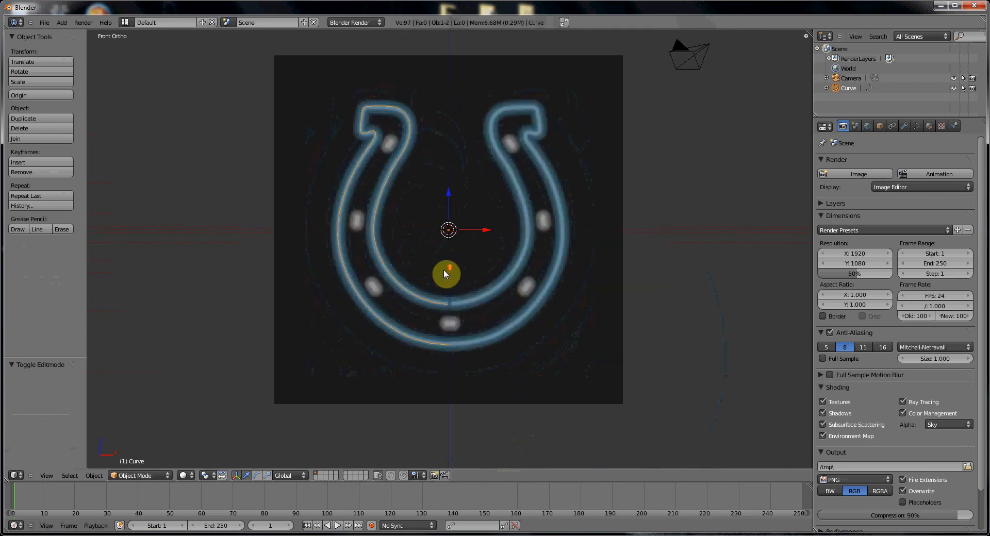
key(shift+a)
mouse_move(441, 274)
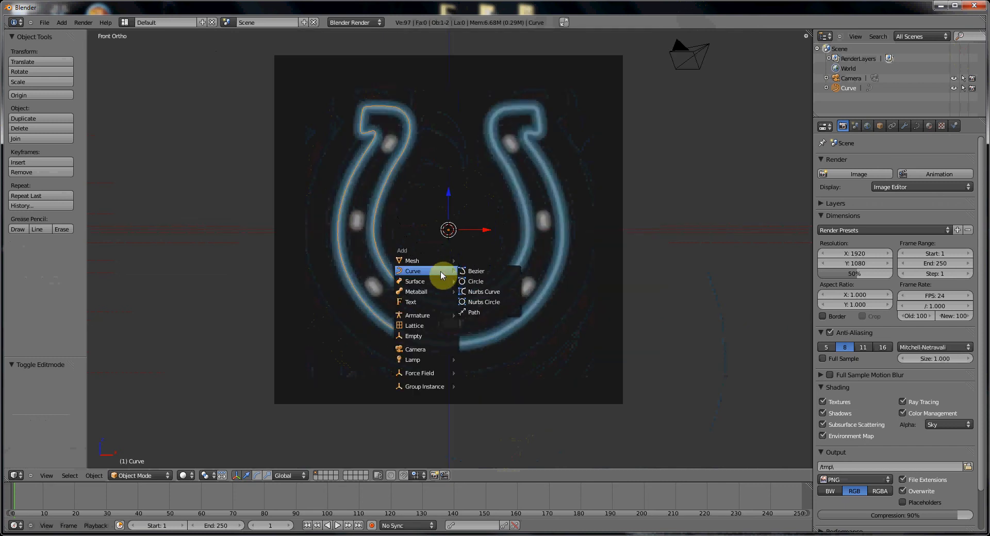
click(479, 281)
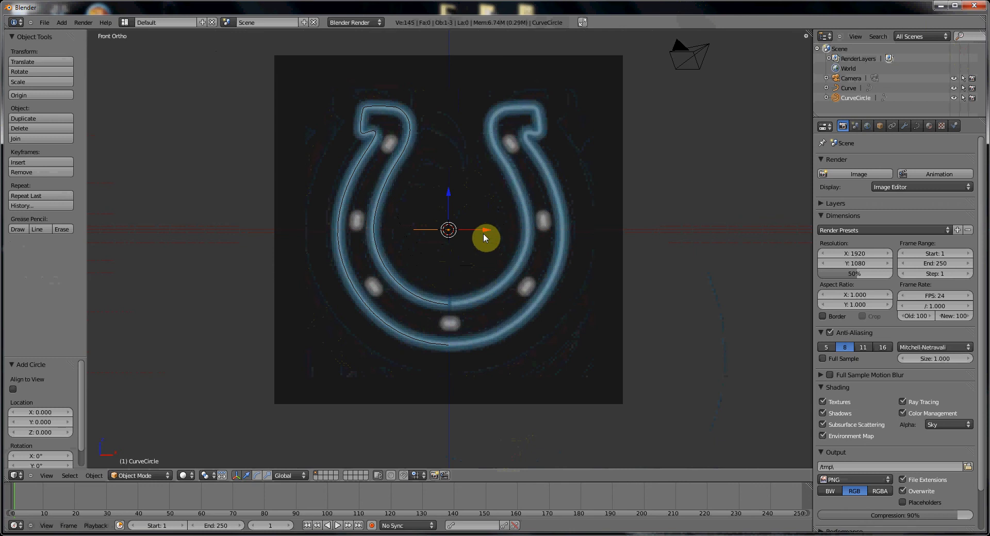
- Move the Bezier circle about 8.34 along X, clear of the image, and assign CurveCircle as the horseshoe curve's bevel object
drag(485, 232, 765, 233)
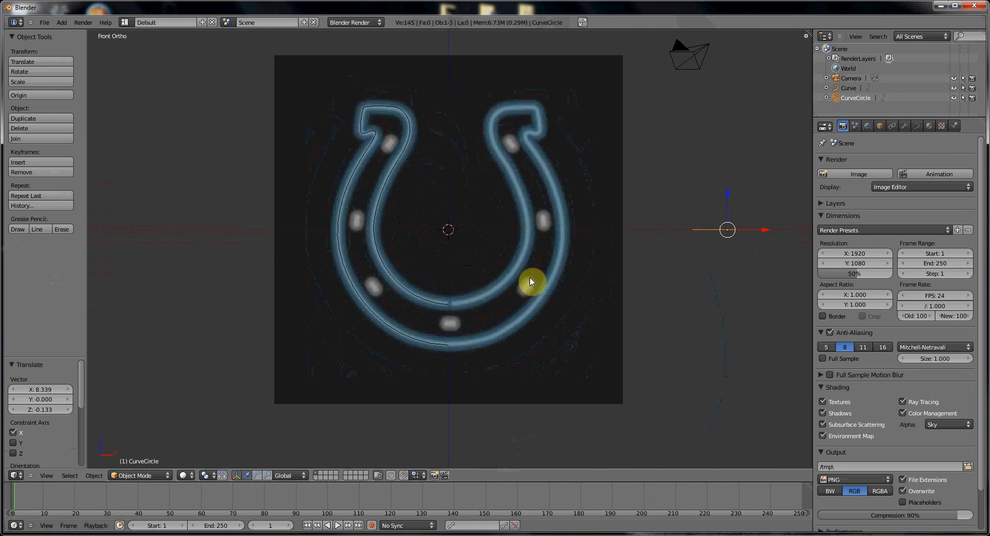
right_click(411, 288)
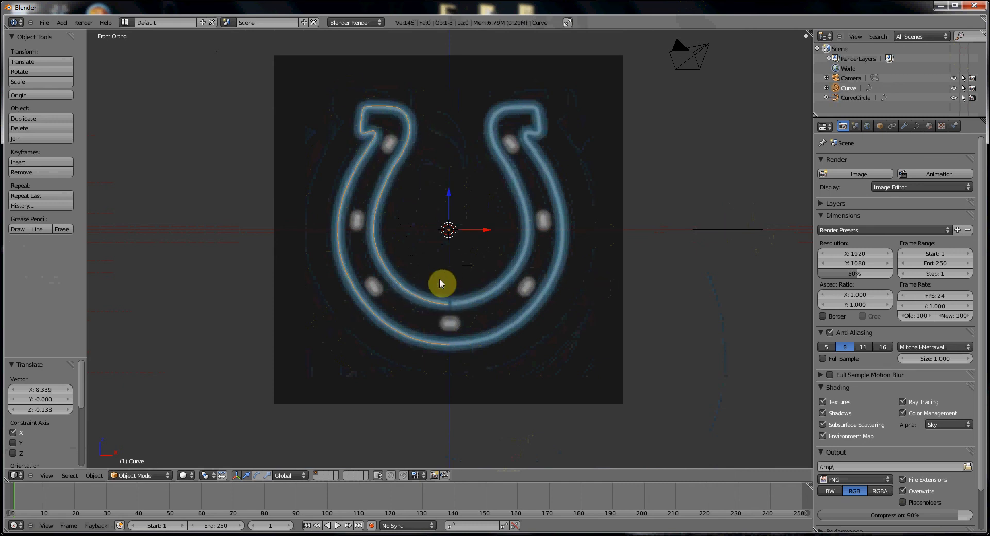
click(918, 128)
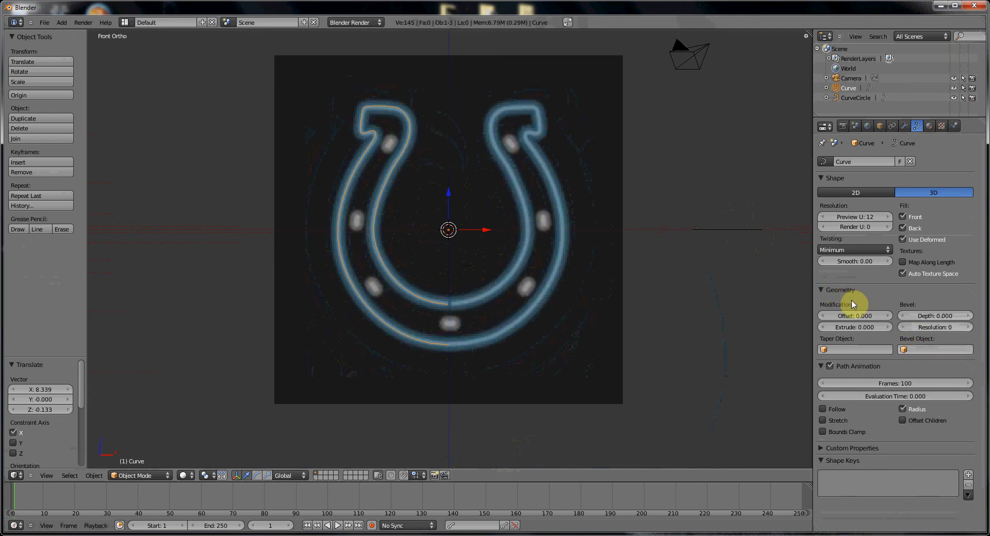
click(923, 353)
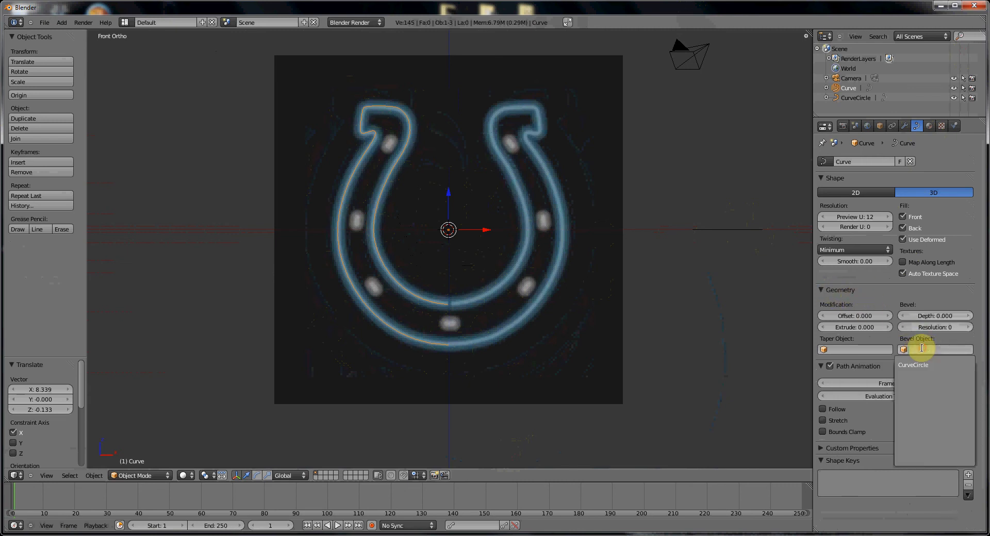
click(923, 366)
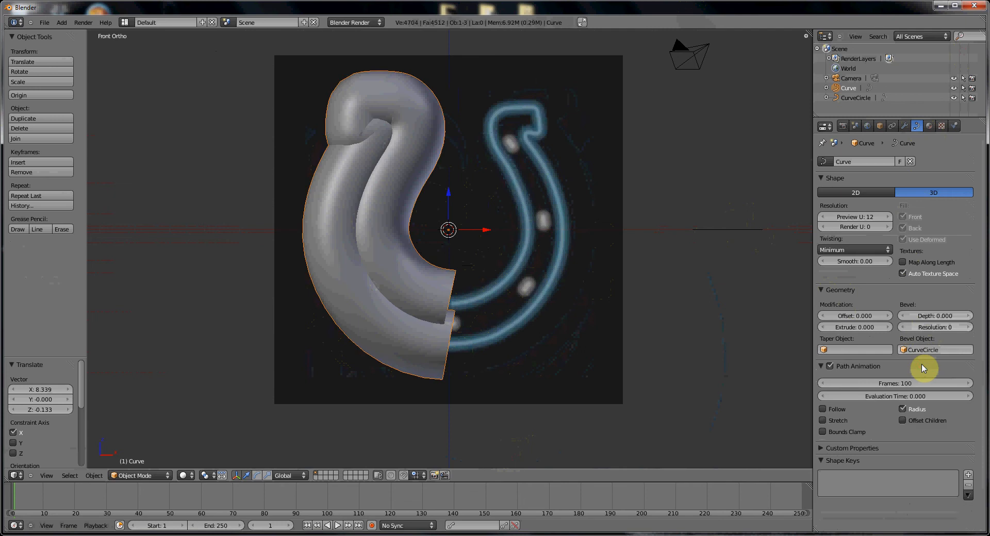
- Scale the bevel circle to about 0.068 so the horseshoe tube thins to the width of the neon line
right_click(723, 230)
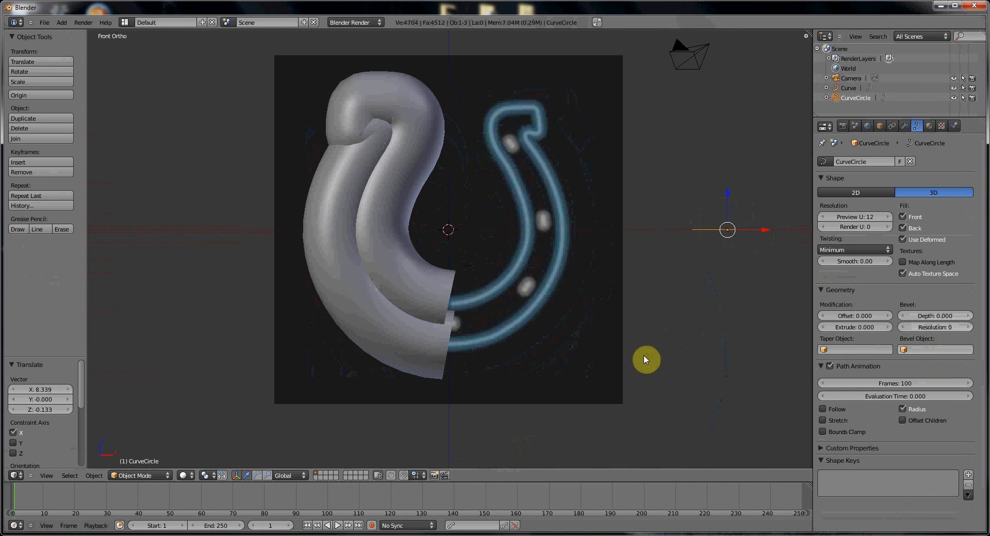
key(s)
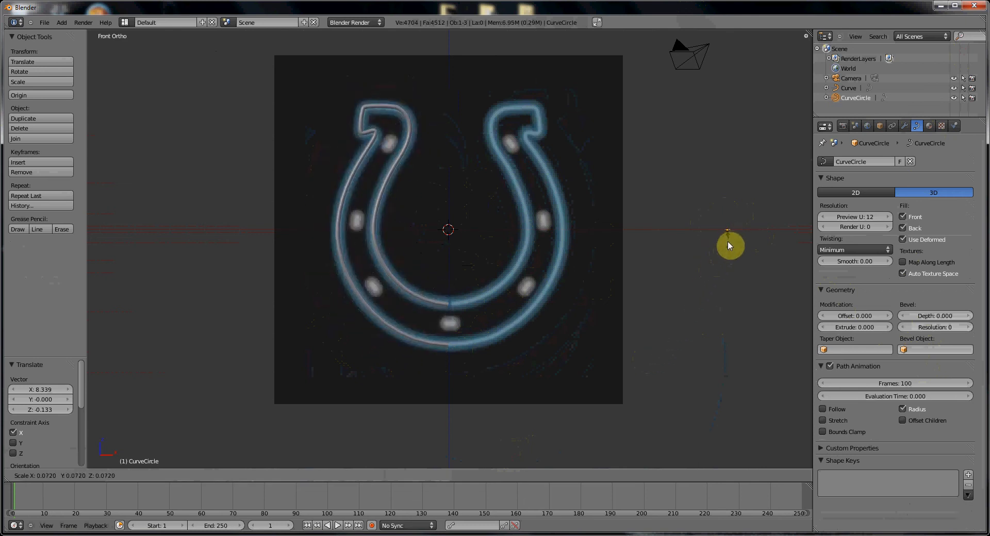
click(728, 239)
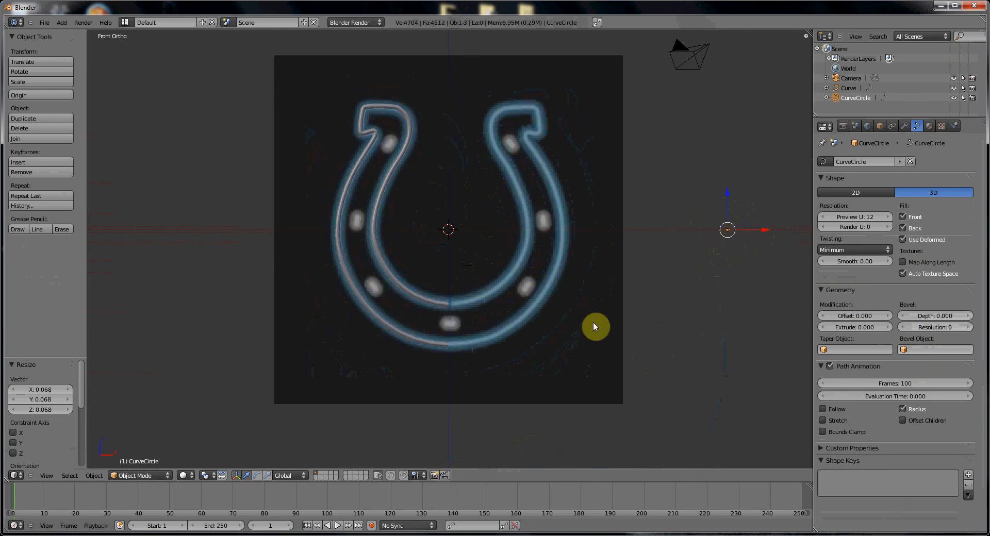
- Convert the beveled horseshoe curve to a mesh and check its geometry in Edit Mode
right_click(407, 344)
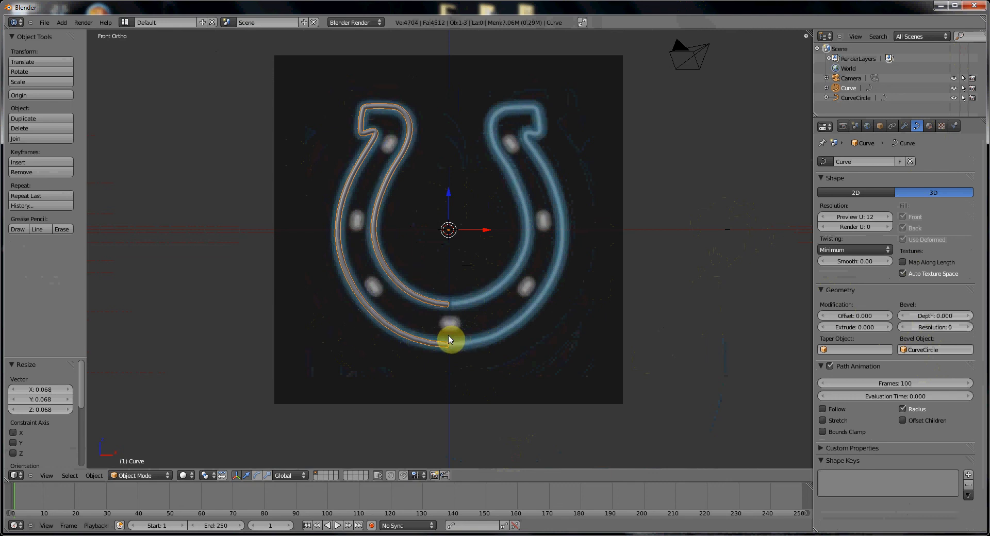
key(alt+c)
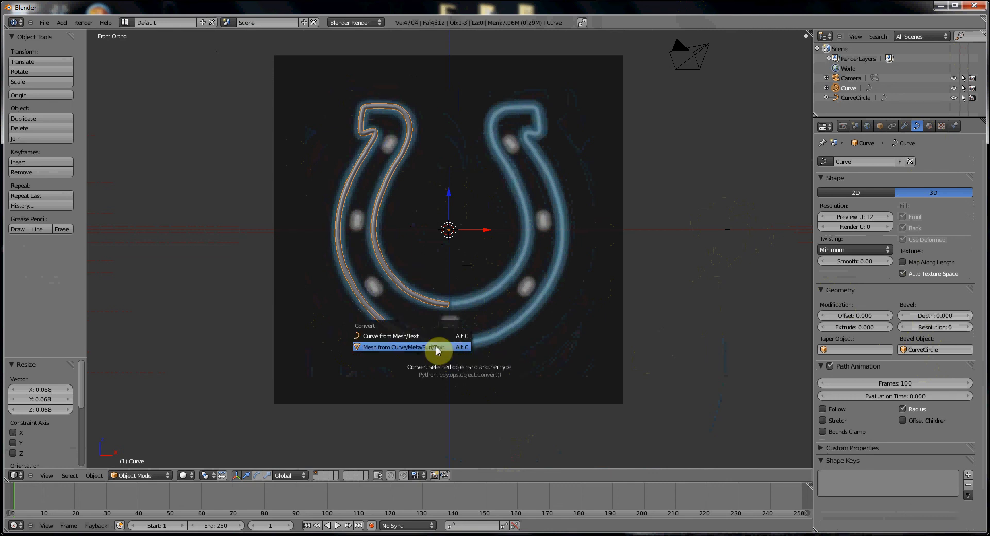
click(437, 348)
key(Tab)
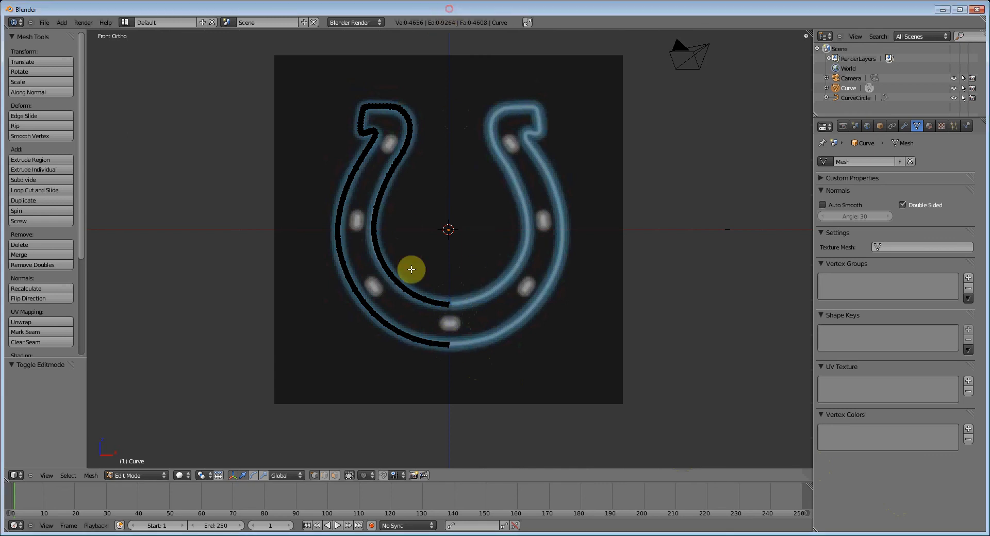
scroll(408, 293, up, 2)
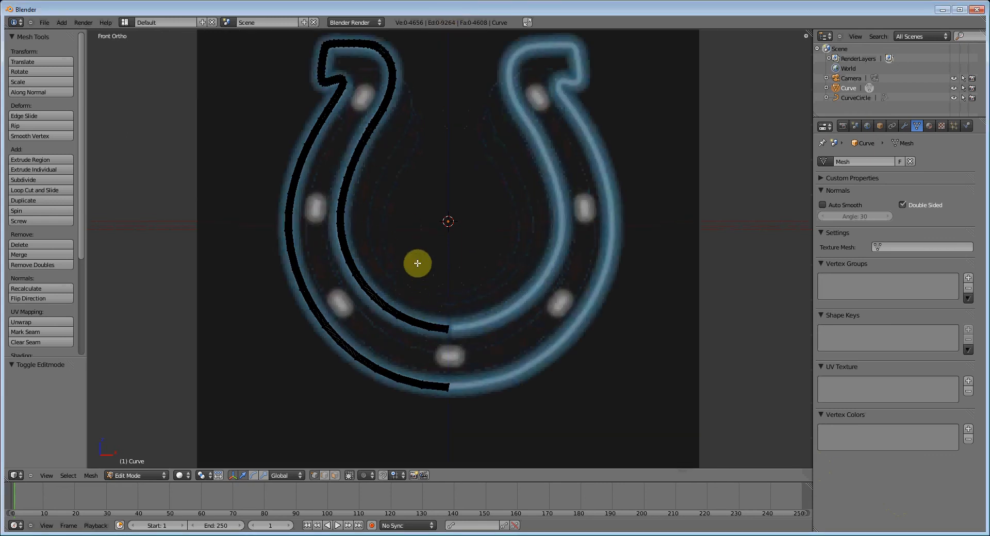
key(Tab)
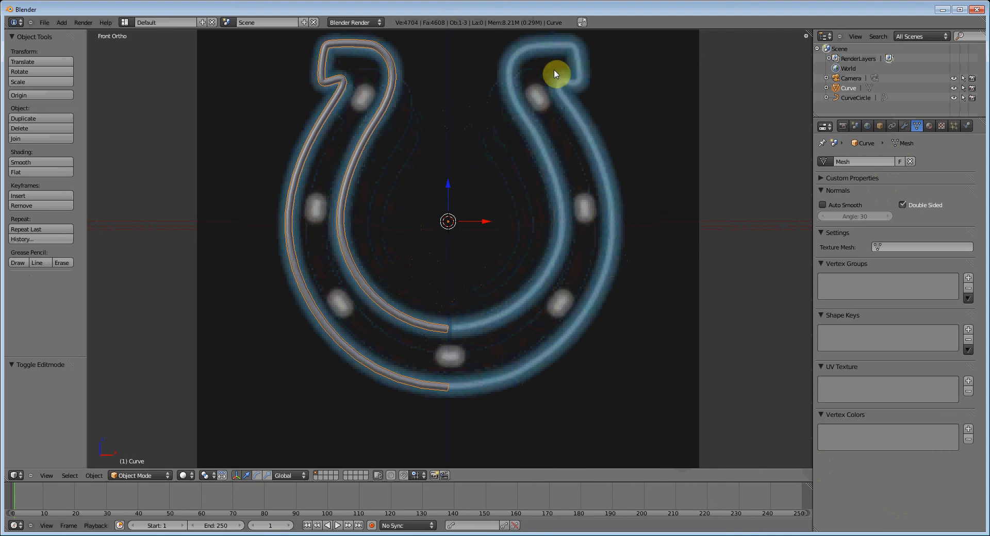
- Add a Mirror modifier across the X axis to the half-horseshoe mesh
click(905, 126)
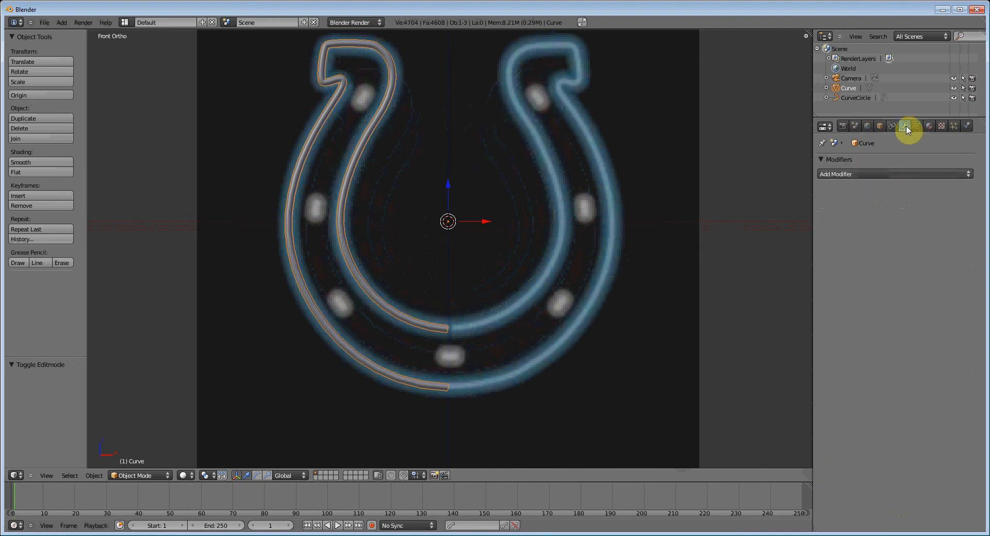
click(878, 175)
click(859, 175)
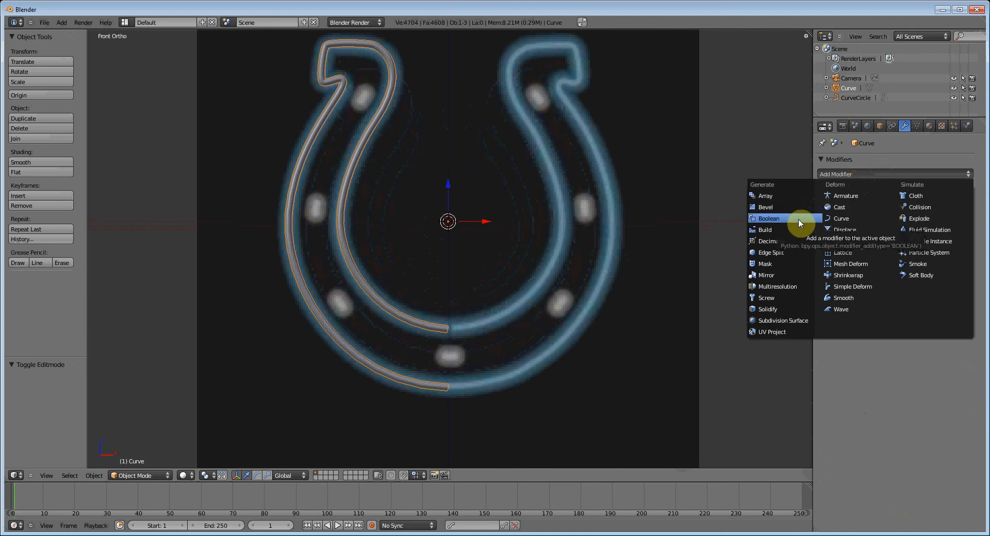
click(797, 276)
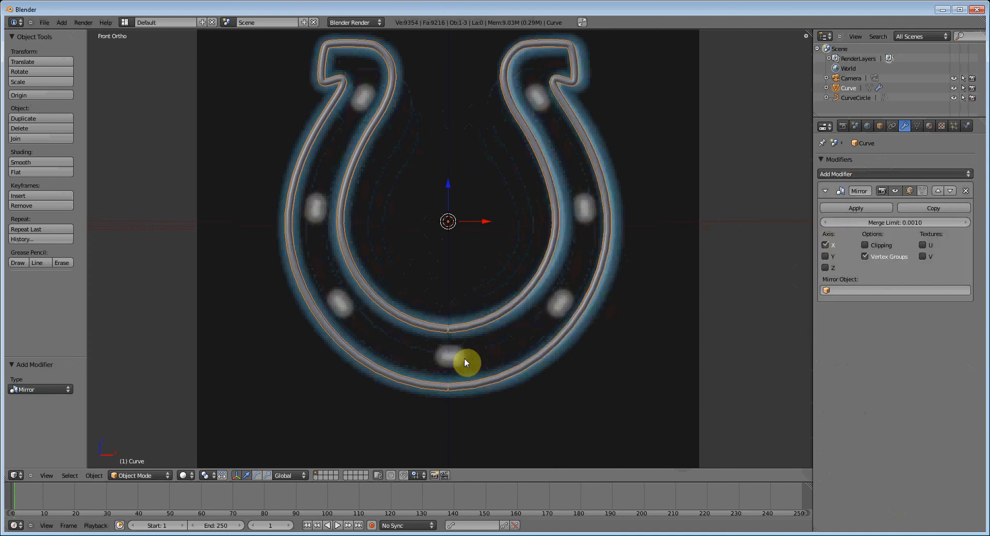
- In wireframe Edit Mode, shift the inner tube's bottom end vertices slightly in negative X, away from the mirror line
key(Tab)
scroll(464, 335, up, 4)
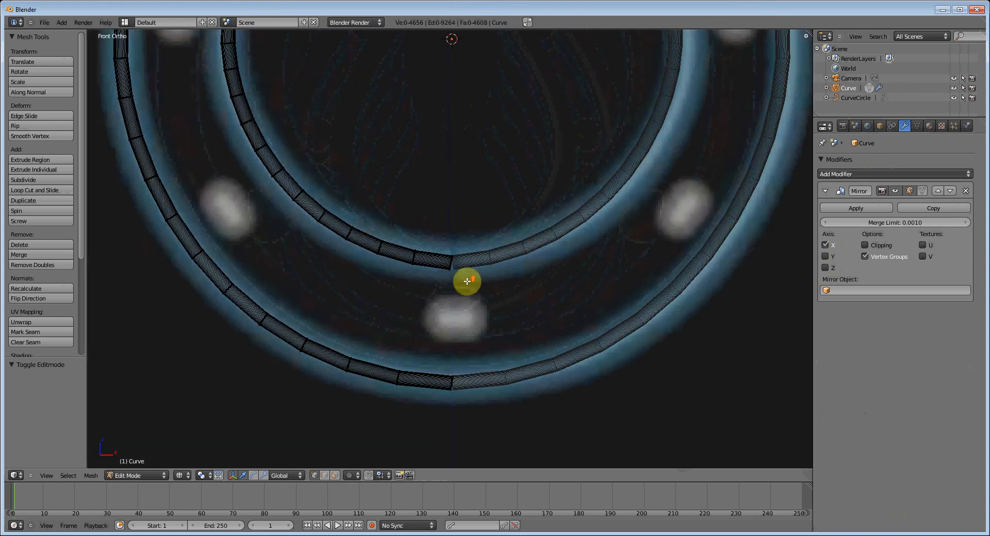
scroll(467, 282, up, 2)
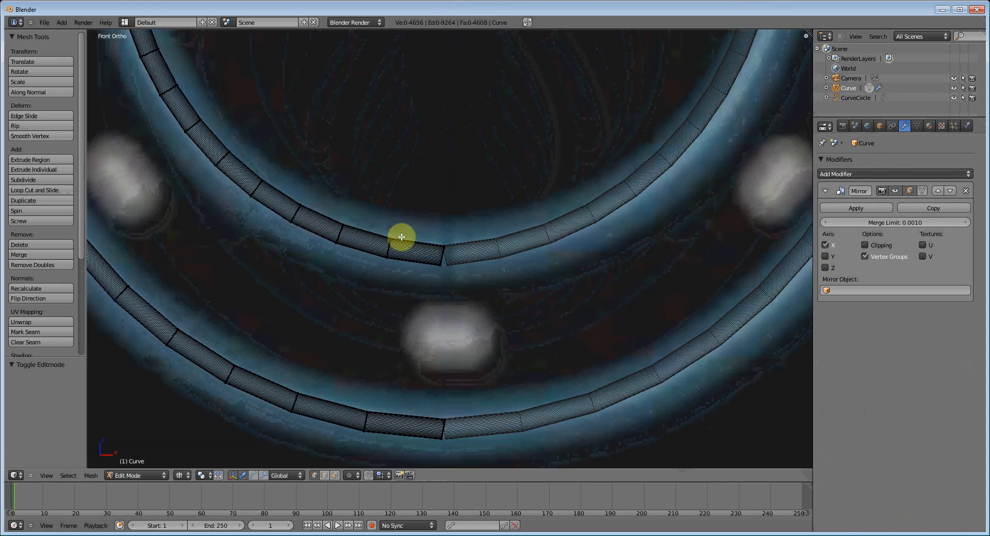
key(b)
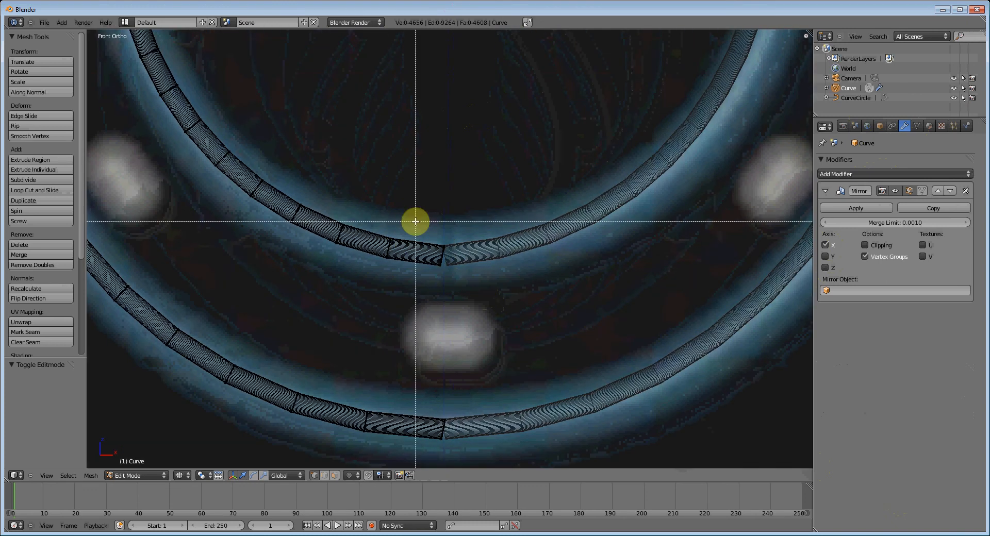
drag(415, 221, 454, 279)
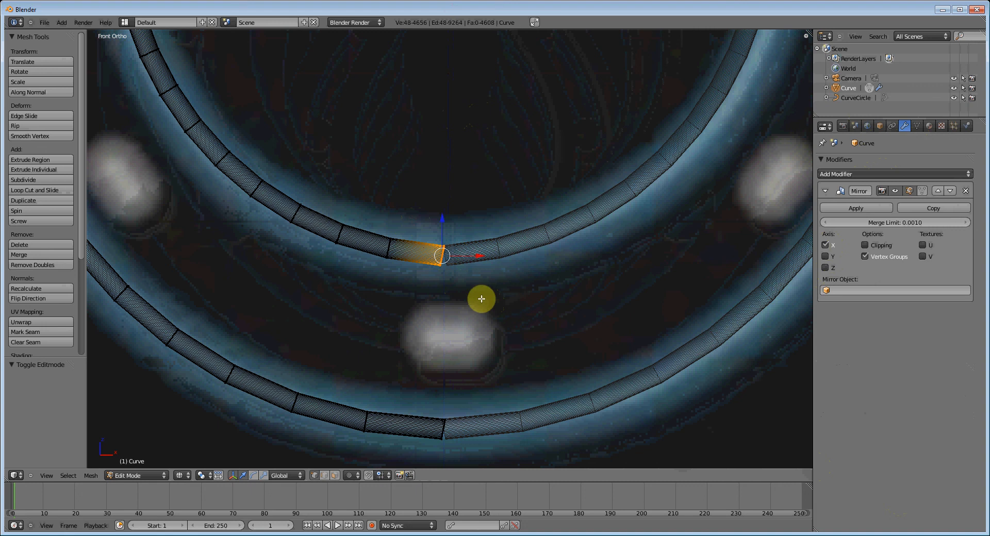
key(g)
key(x)
click(477, 256)
key(a)
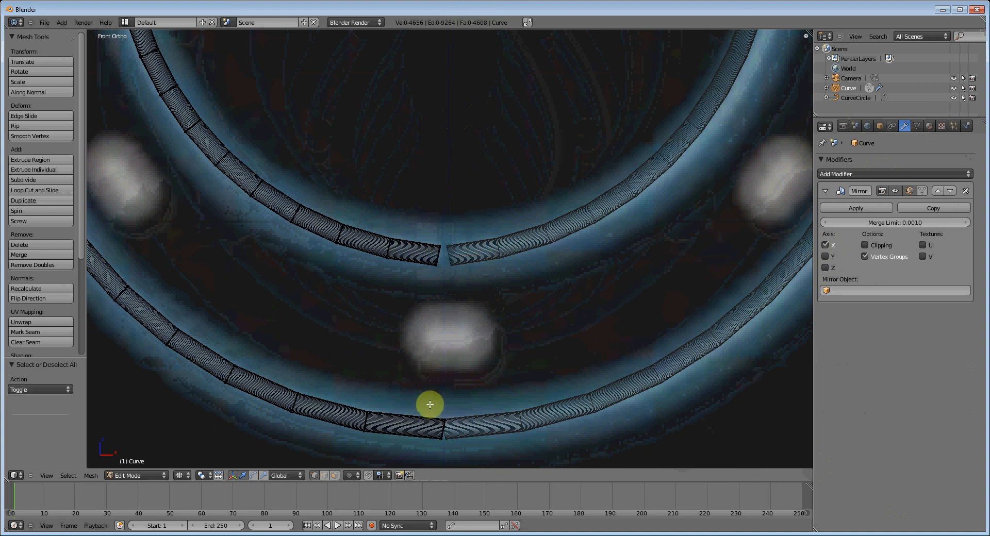
- Shift the outer tube's bottom end vertices slightly in negative X, away from the mirror line
key(b)
drag(430, 398, 466, 438)
key(g)
key(x)
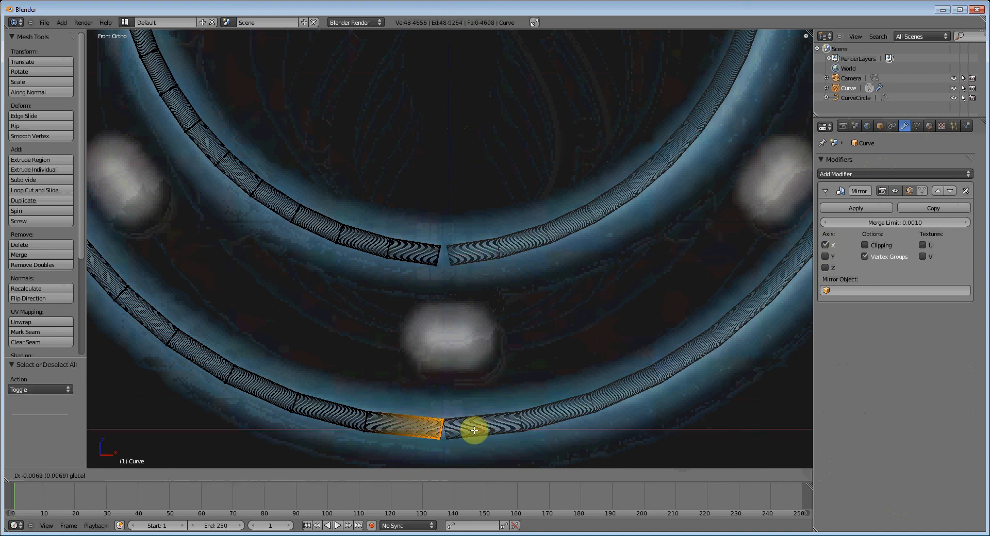
click(471, 431)
key(a)
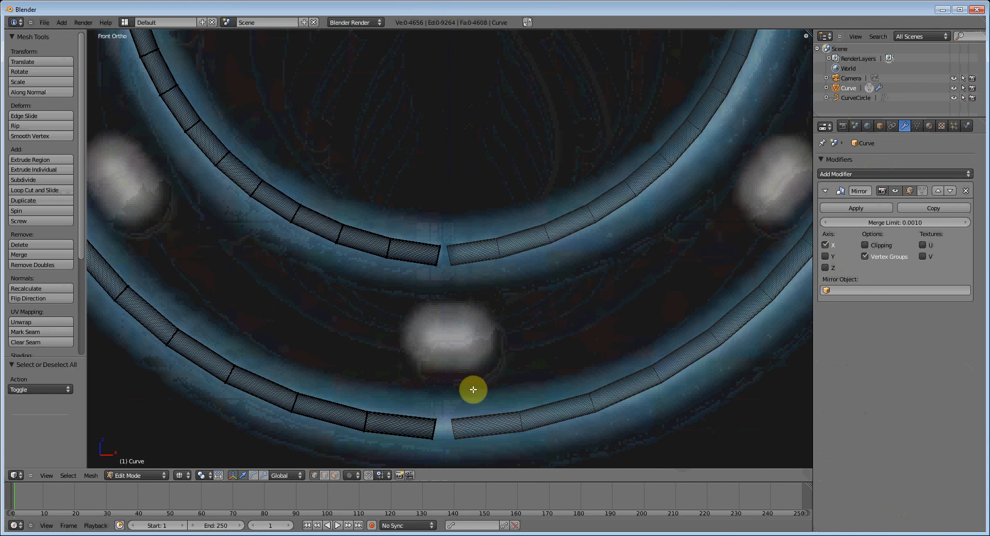
shift+middle_drag(471, 373, 450, 334)
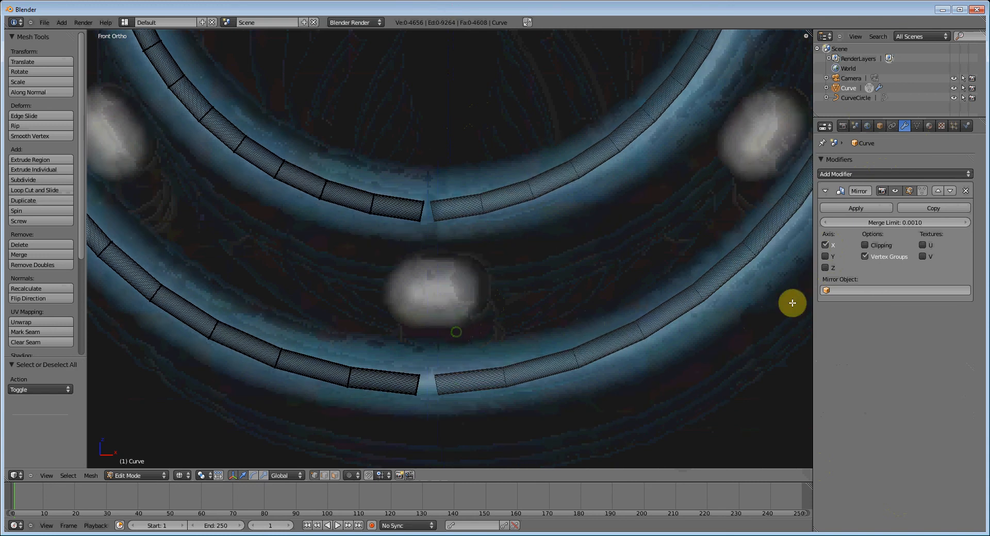
- Enable Clipping on the Mirror modifier and move the inner tube's end loop about 0.062 along X against the mirror line
click(866, 246)
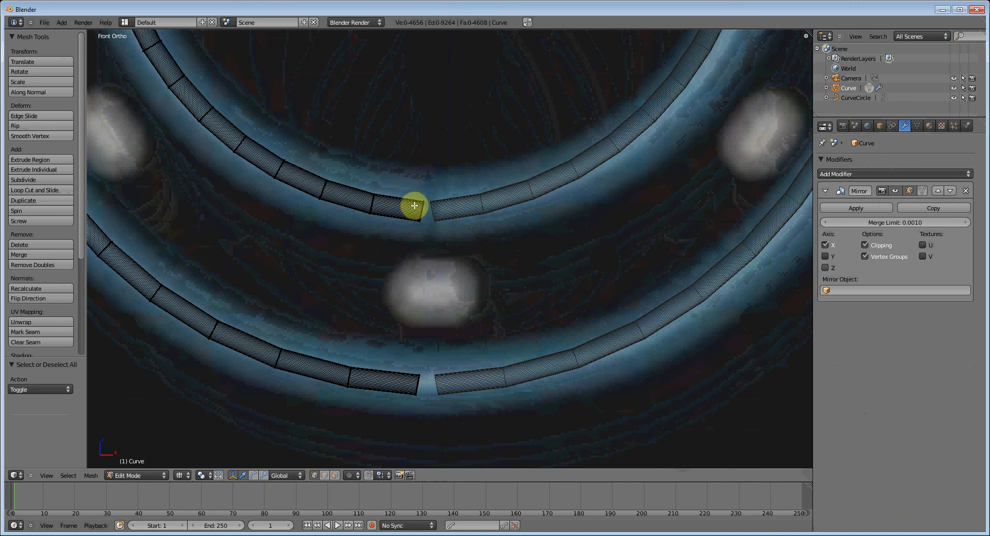
key(l)
key(g)
key(x)
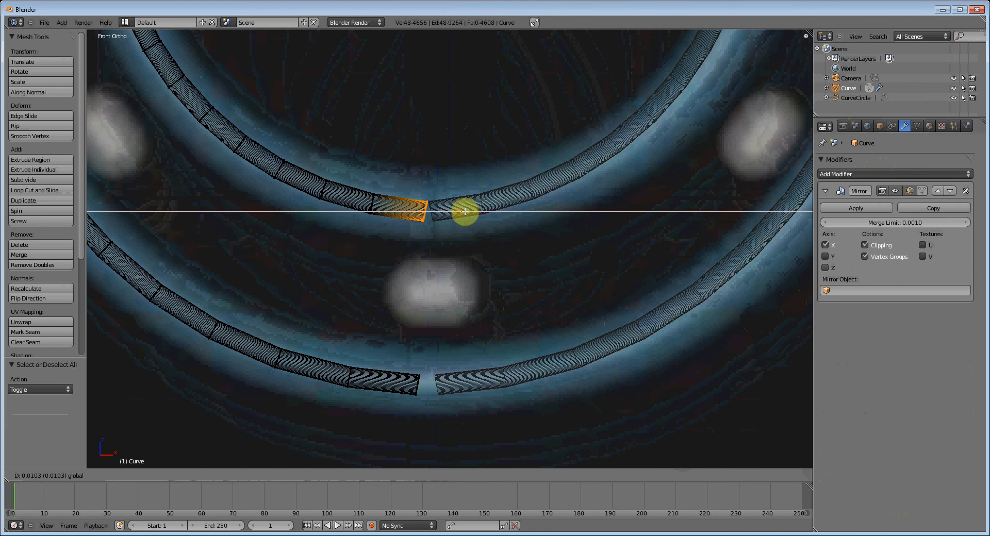
click(466, 212)
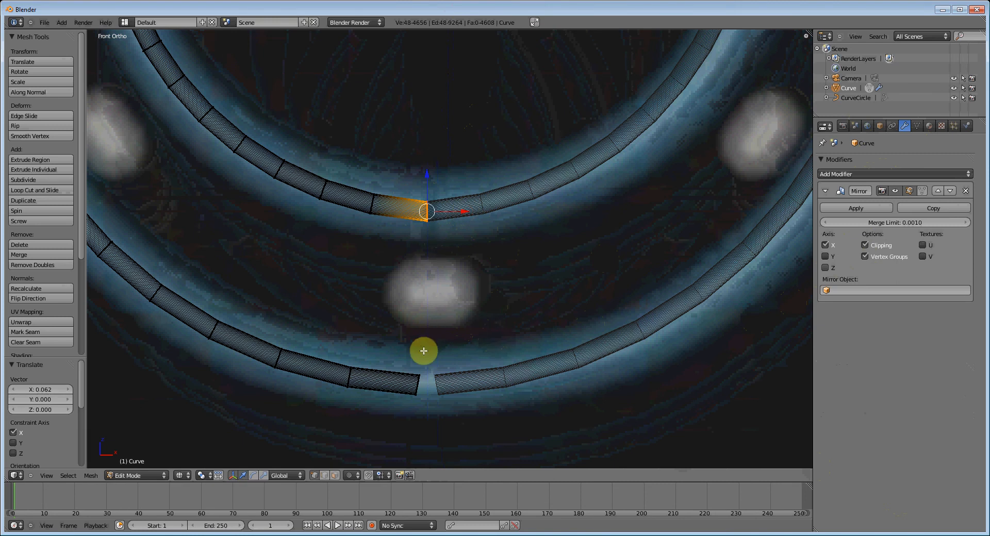
- Move the outer tube's bottom end vertices about 0.193 along X so they clip onto the mirror line
key(a)
key(b)
drag(387, 349, 464, 407)
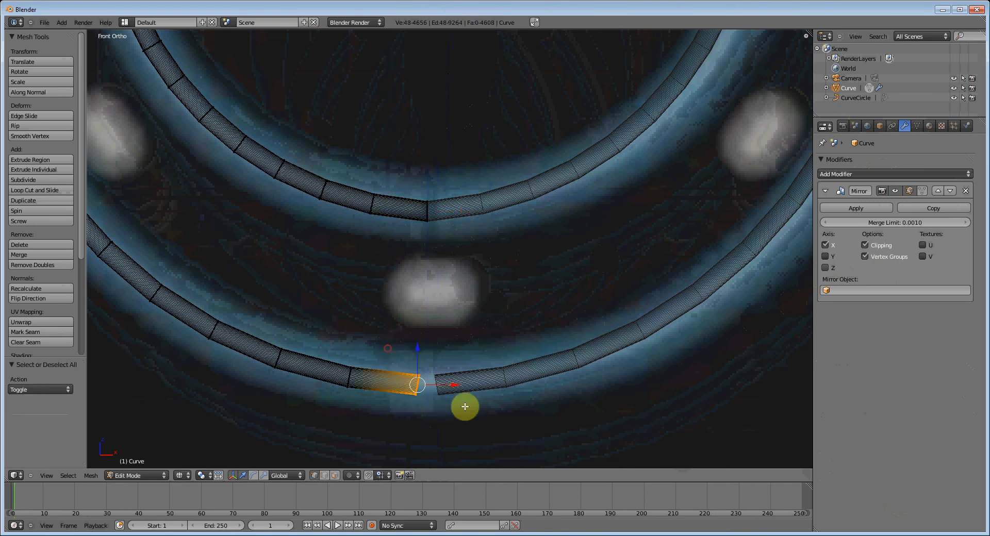
key(g)
key(x)
click(487, 383)
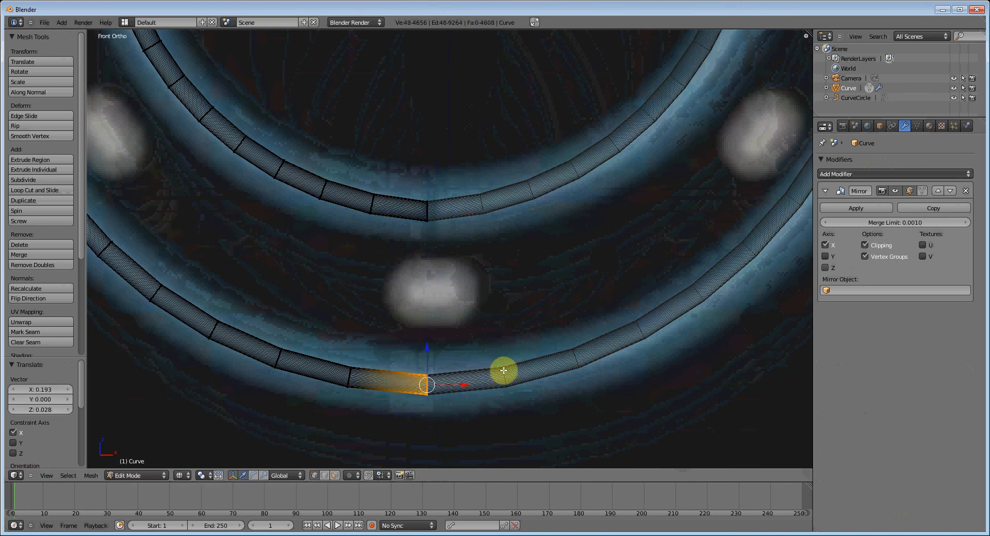
- Return to Object Mode with solid shading, apply the Mirror modifier, and check the full horseshoe mesh in Edit Mode
key(Tab)
scroll(476, 318, down, 6)
key(z)
scroll(454, 340, down, 2)
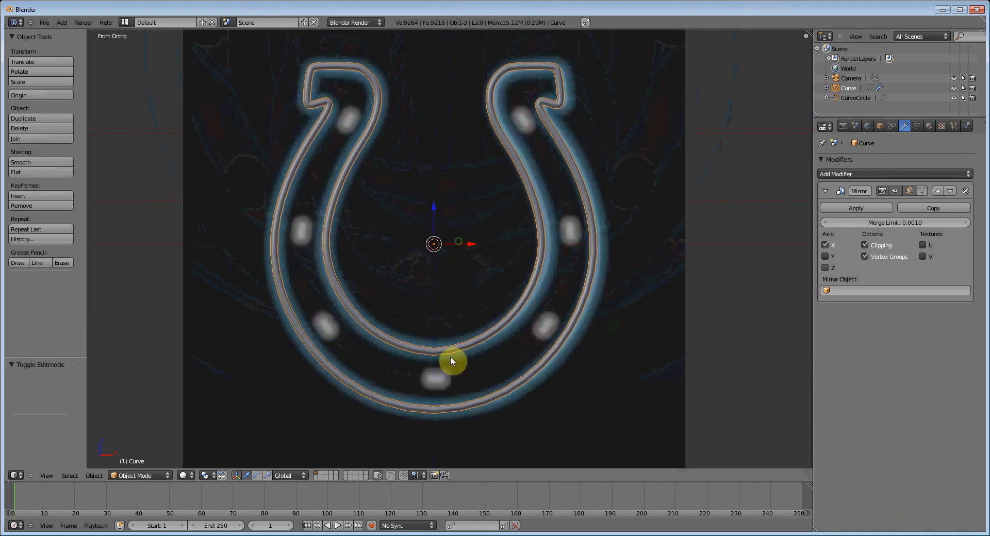
shift+middle_drag(460, 283, 454, 295)
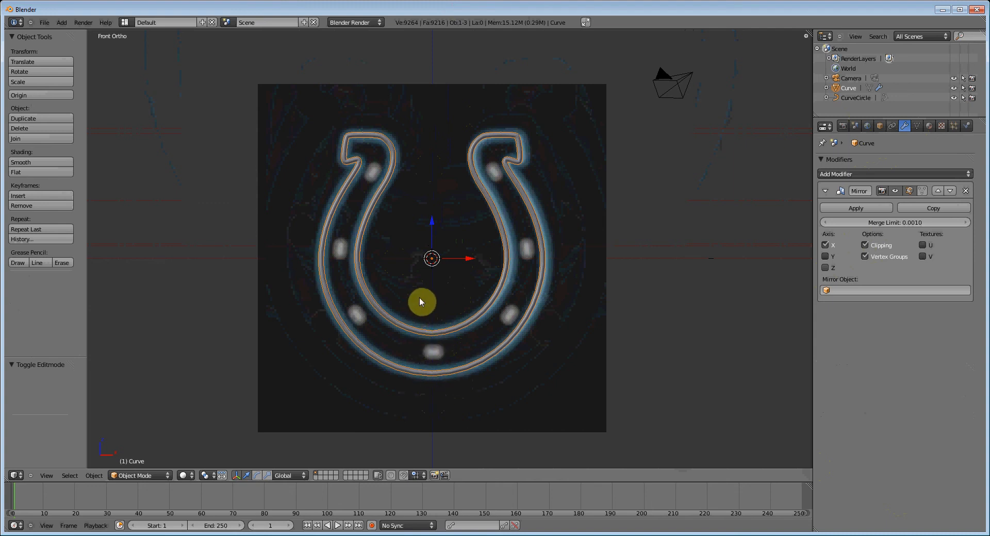
click(855, 207)
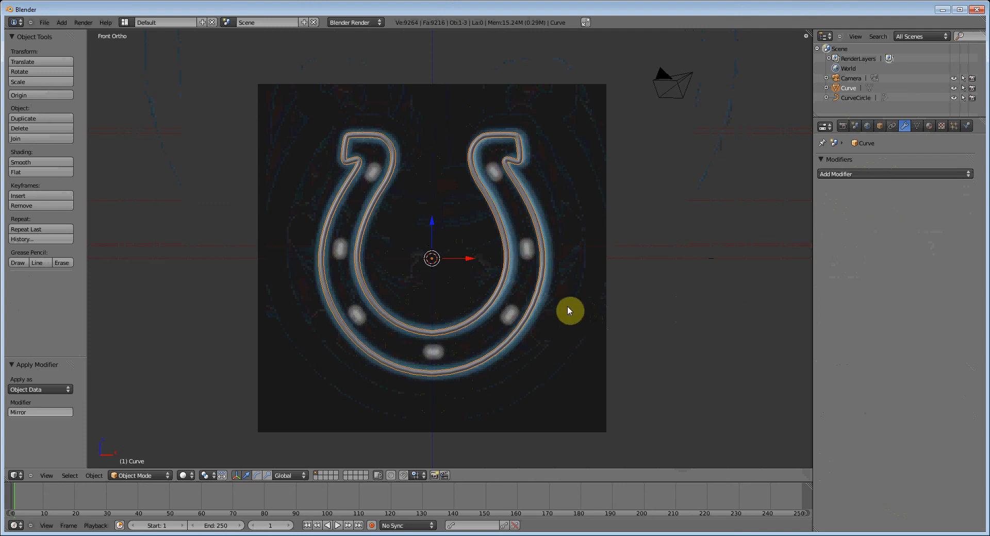
key(Tab)
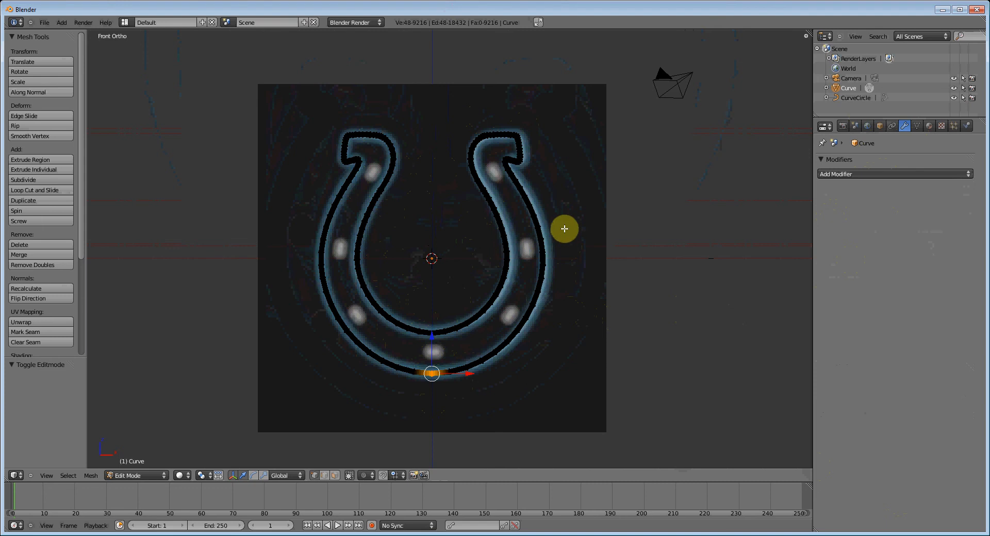
key(Tab)
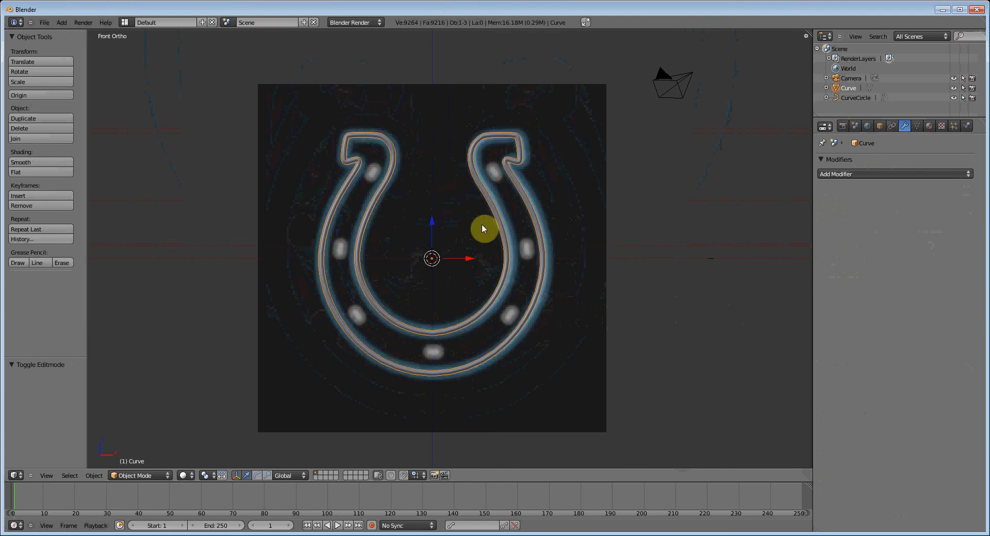
- Add a mesh circle at the horseshoe's center with Fill enabled and compare it with and without the fill
key(shift+a)
mouse_move(476, 217)
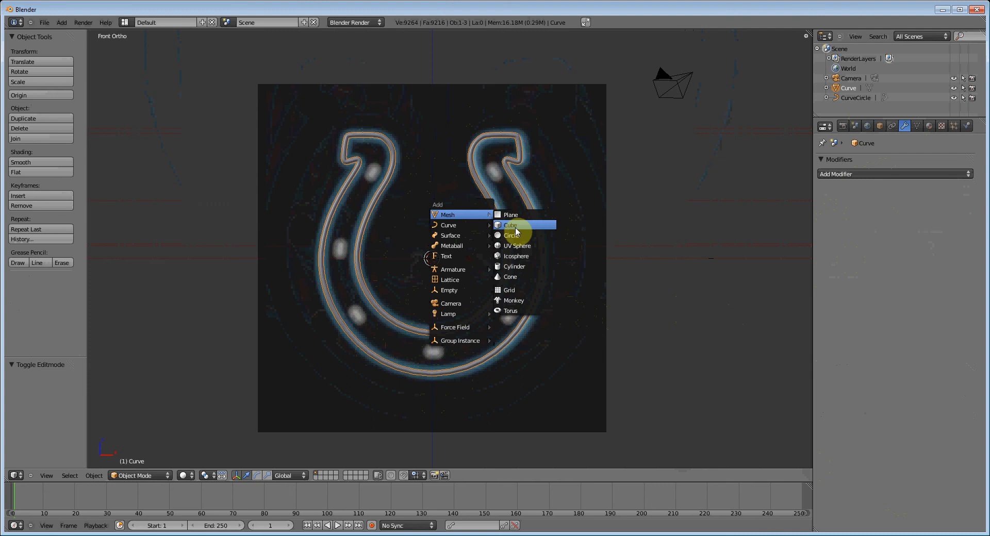
click(512, 237)
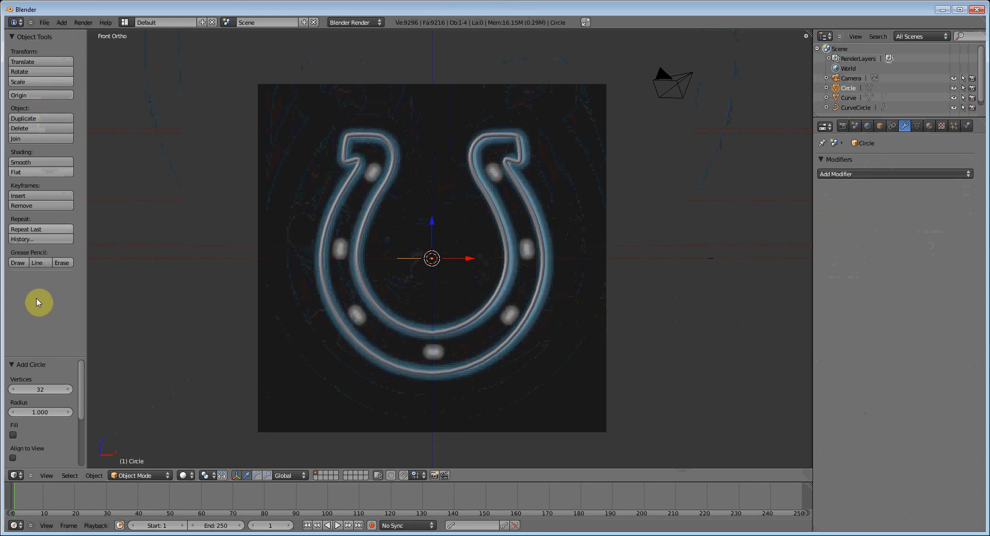
click(13, 436)
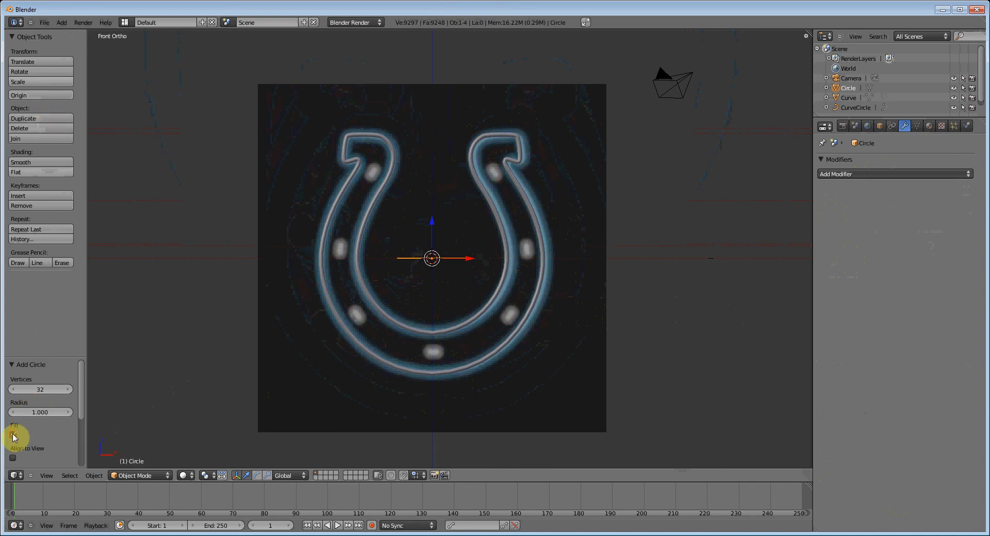
key(t)
key(t)
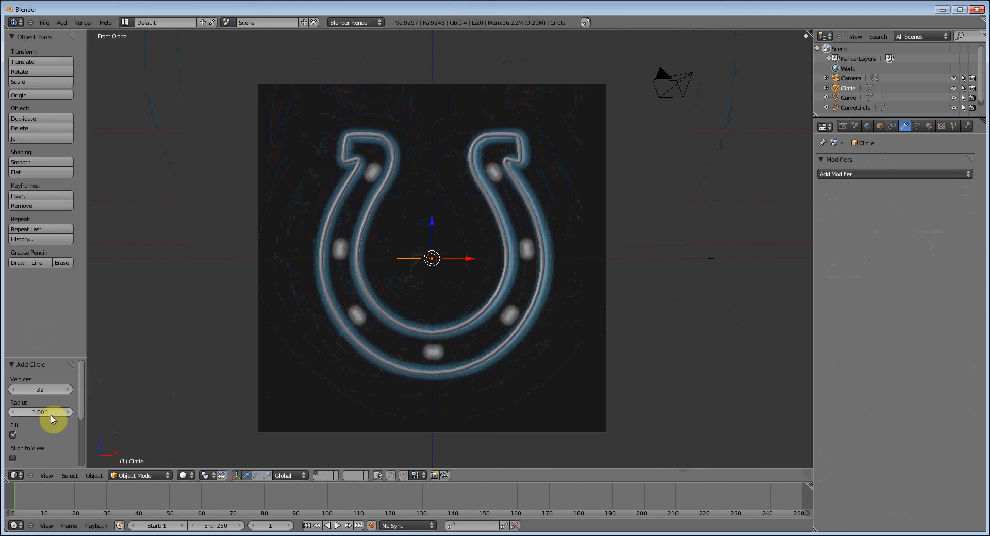
middle_drag(312, 274, 339, 305)
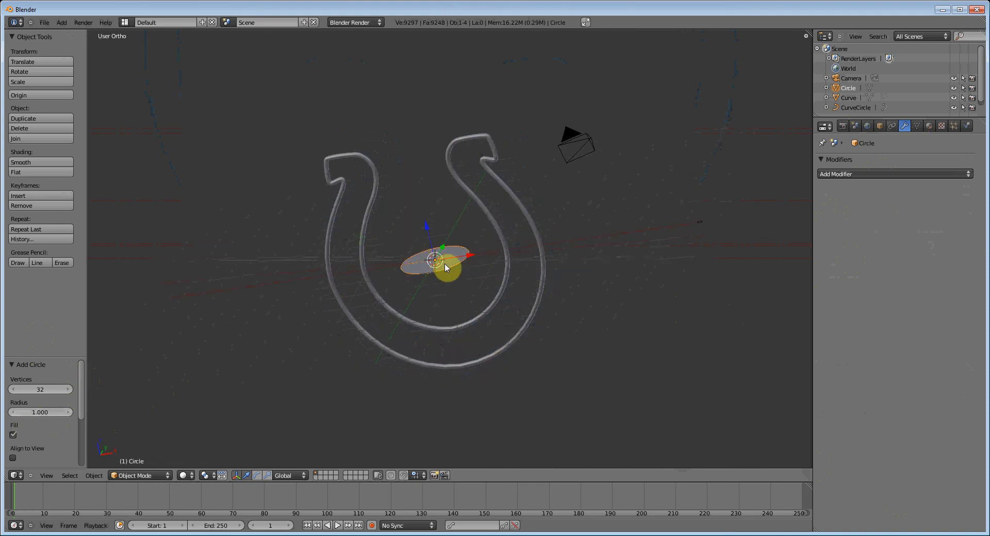
click(13, 436)
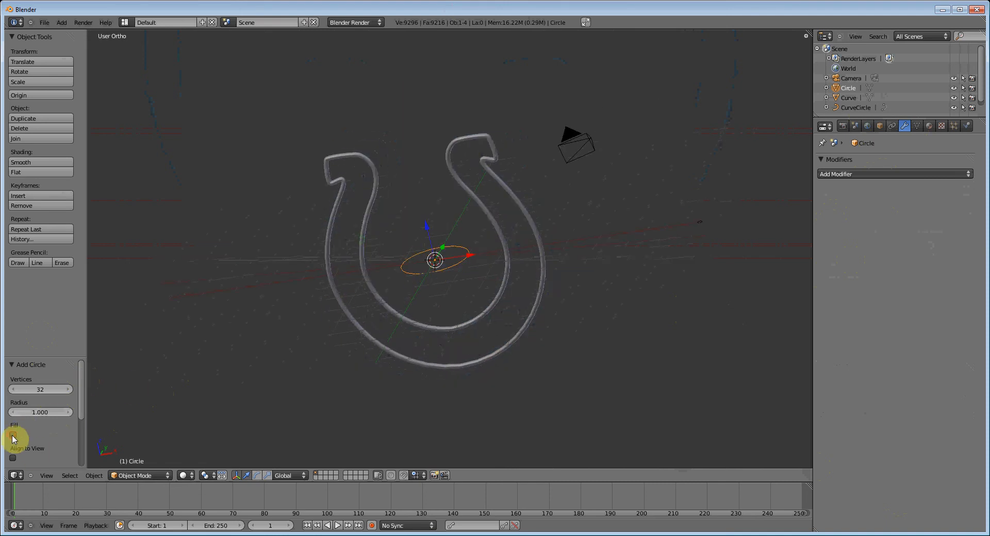
click(13, 436)
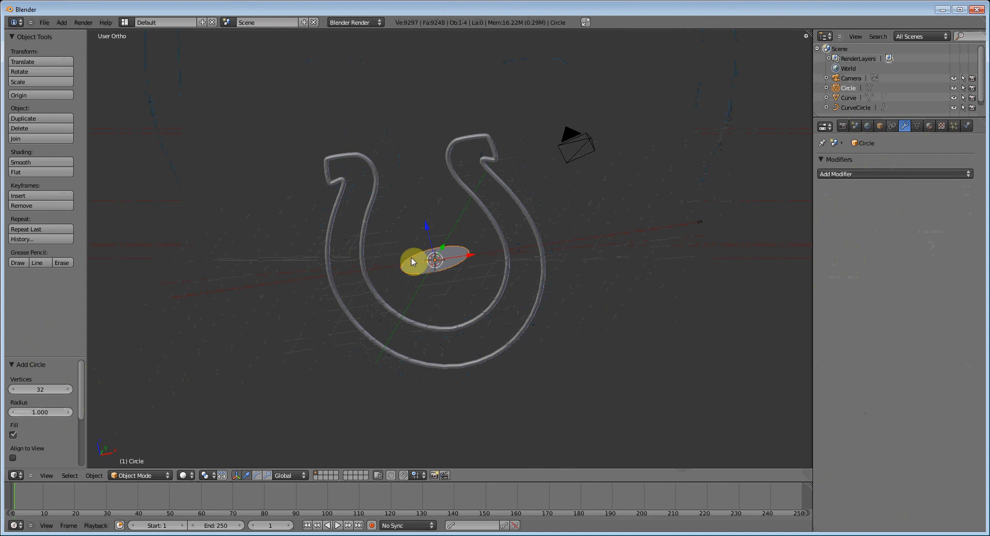
- Rotate the filled circle 90 degrees about the global X axis in front view so it faces the reference image
key(KP_1)
key(r)
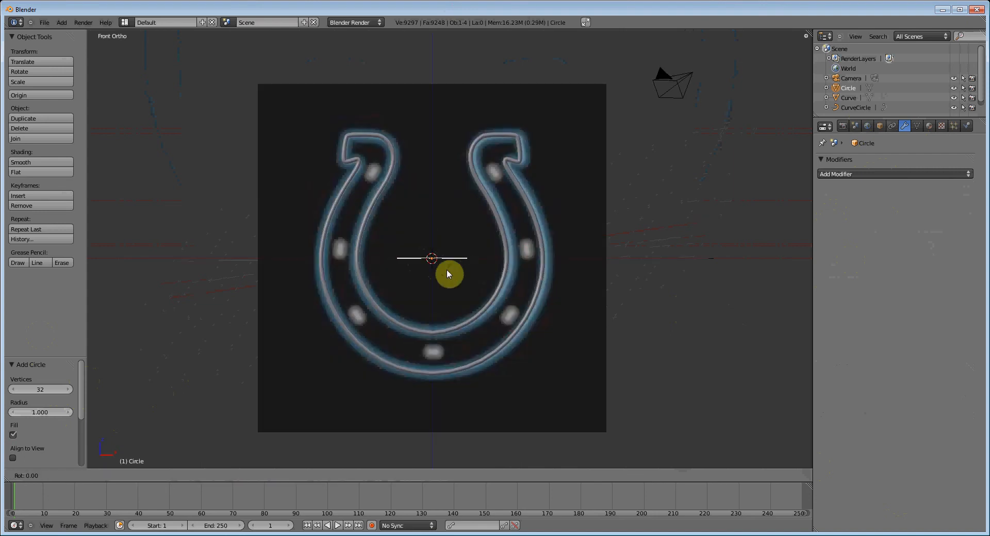
text(x)
text(90)
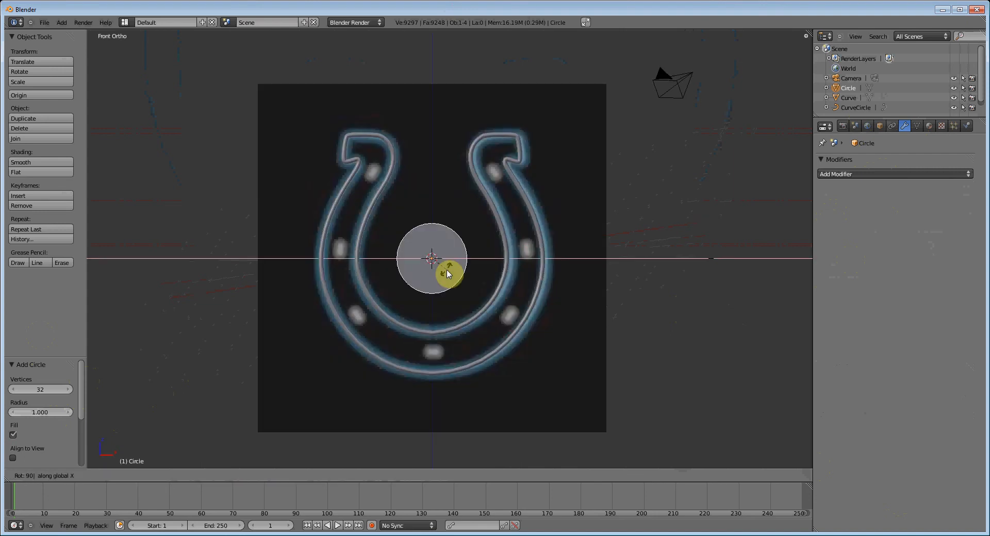
key(Return)
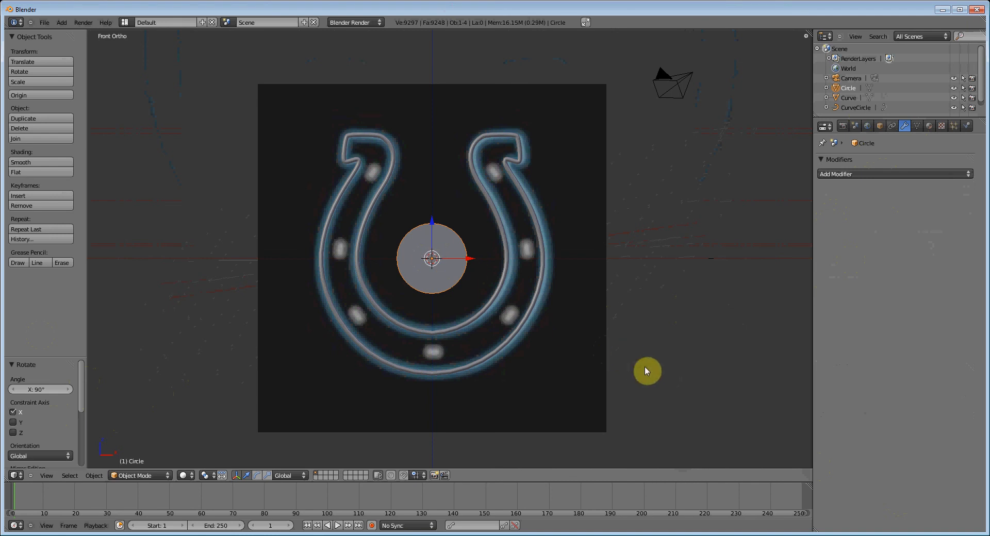
- In Edit Mode with wireframe shading, move the circle's mesh onto the horseshoe's upper right light spot and scale it to about 0.135
key(Tab)
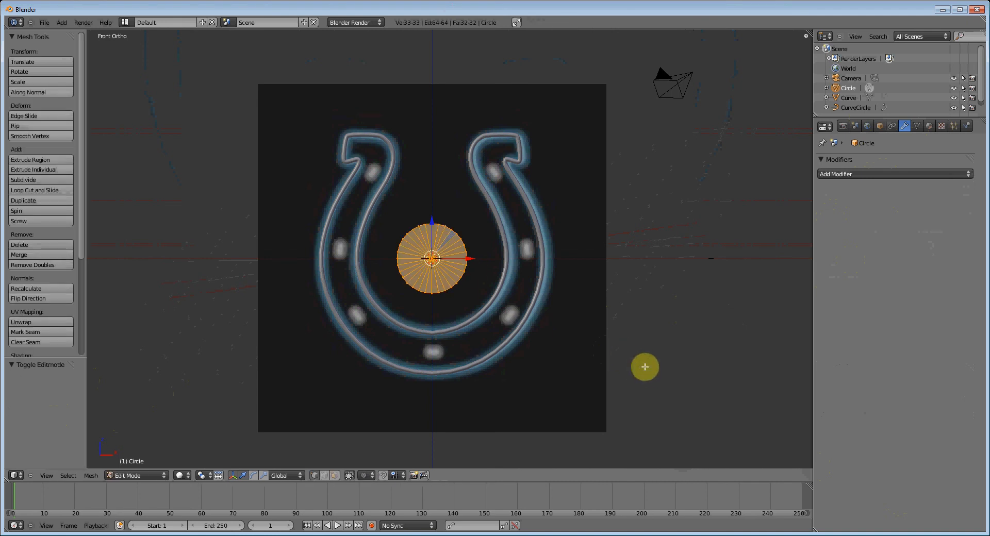
key(z)
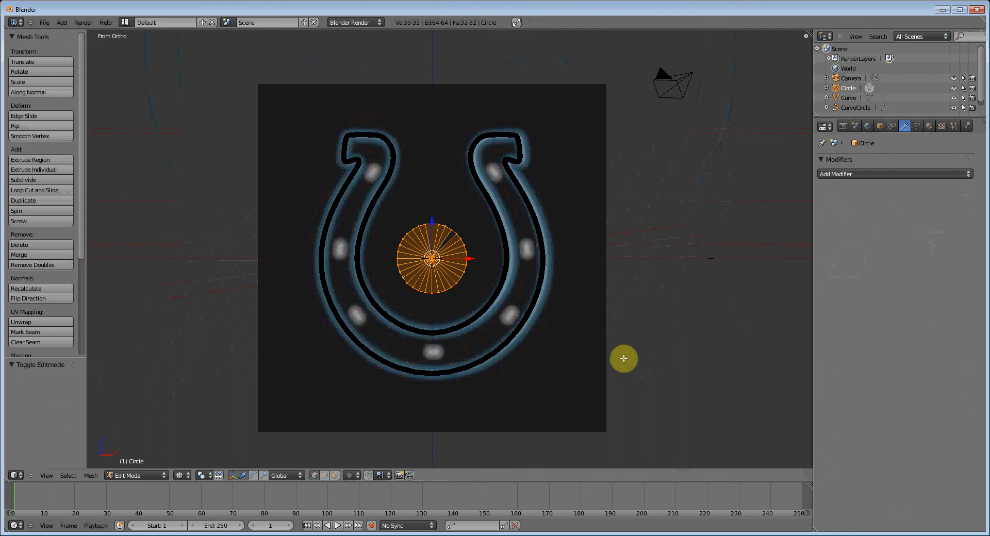
key(g)
click(700, 280)
key(s)
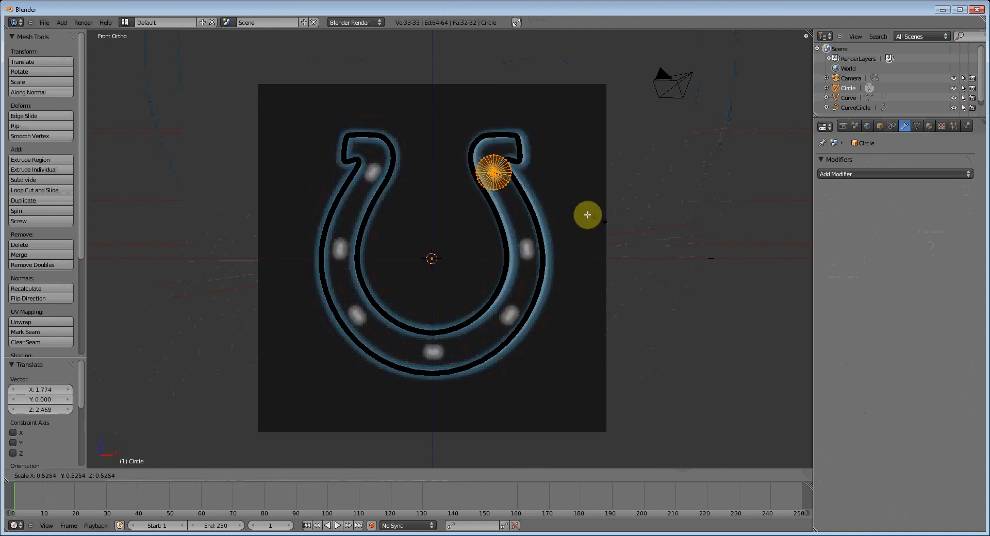
click(521, 177)
- Scale the small circle by about 0.622 and shift it about -0.033 in X and 0.055 in Z within the light spot
scroll(478, 228, up, 5)
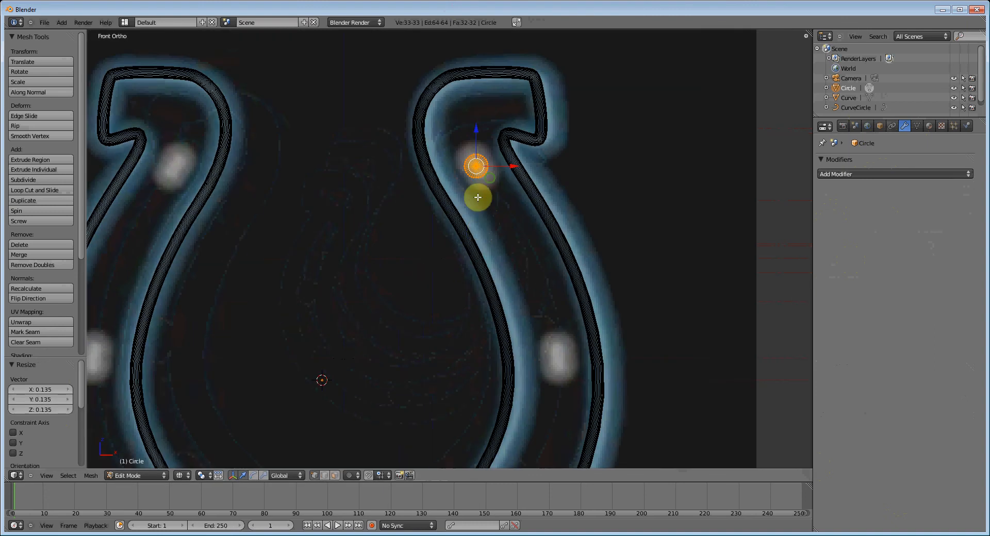
scroll(420, 272, up, 3)
scroll(420, 260, up, 2)
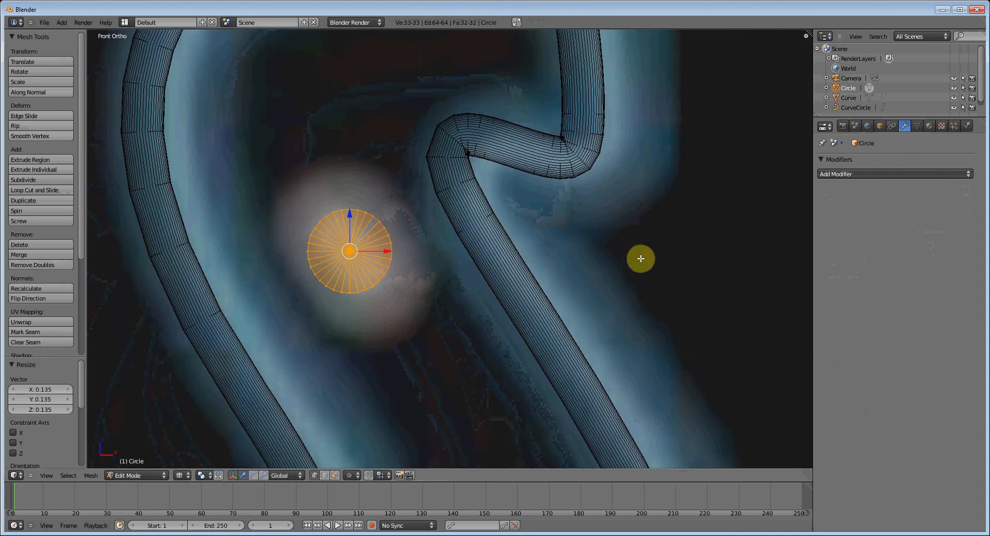
key(s)
click(530, 257)
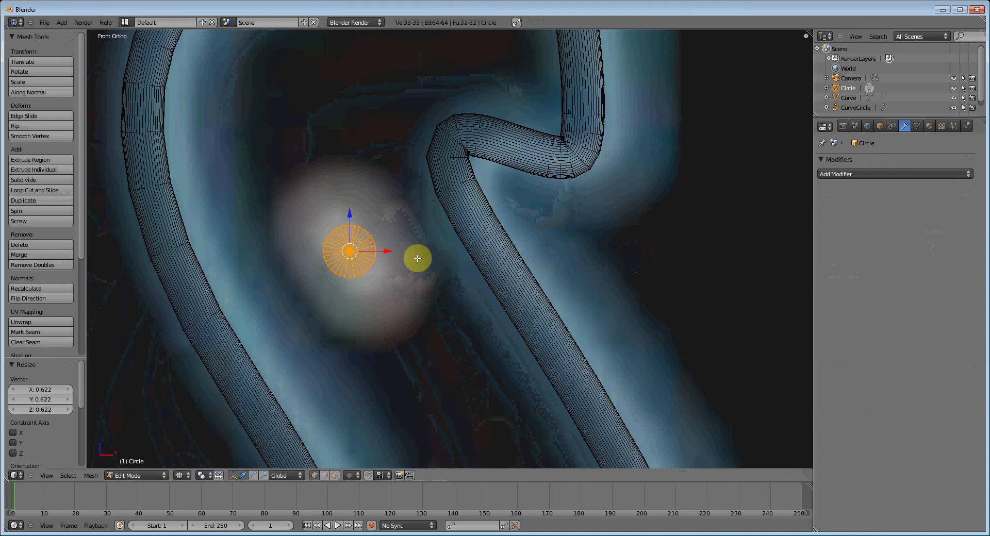
key(g)
click(406, 241)
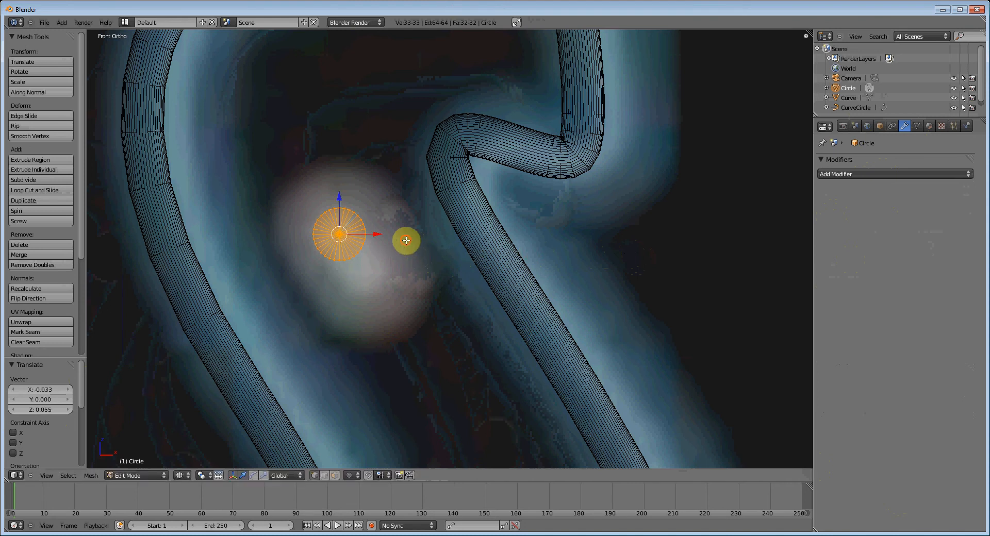
- Stretch the circle into a capsule by moving its lower right rim vertices about 0.081 in X and -0.118 in Z, and check its shape
key(a)
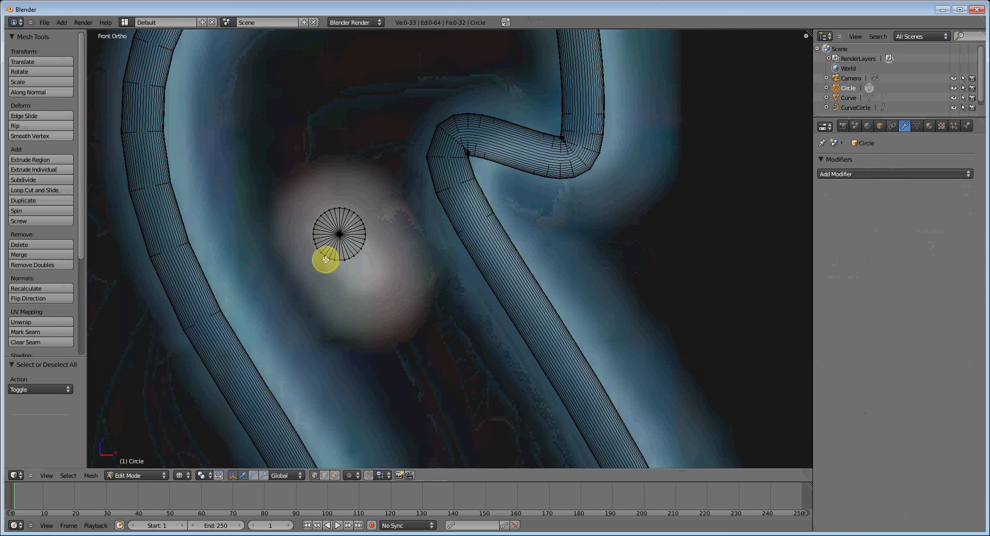
mouse_move(325, 259)
mouse_down()
mouse_move(367, 249)
mouse_move(371, 228)
mouse_up()
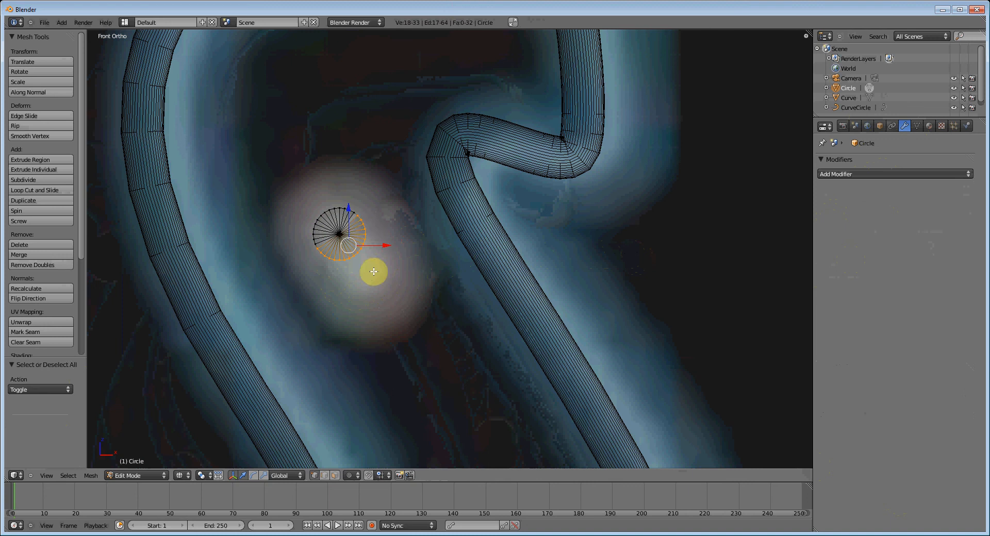
key(g)
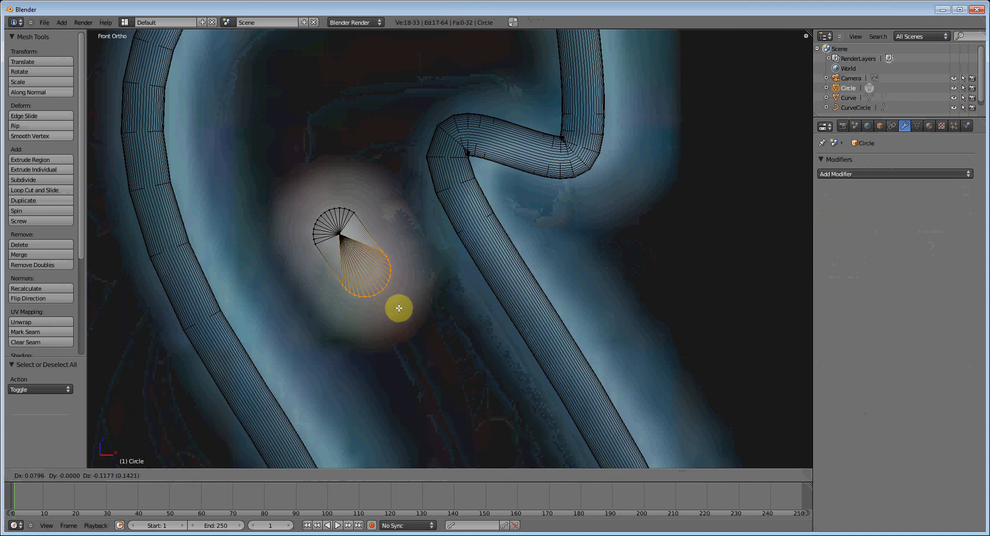
click(399, 308)
scroll(431, 356, down, 4)
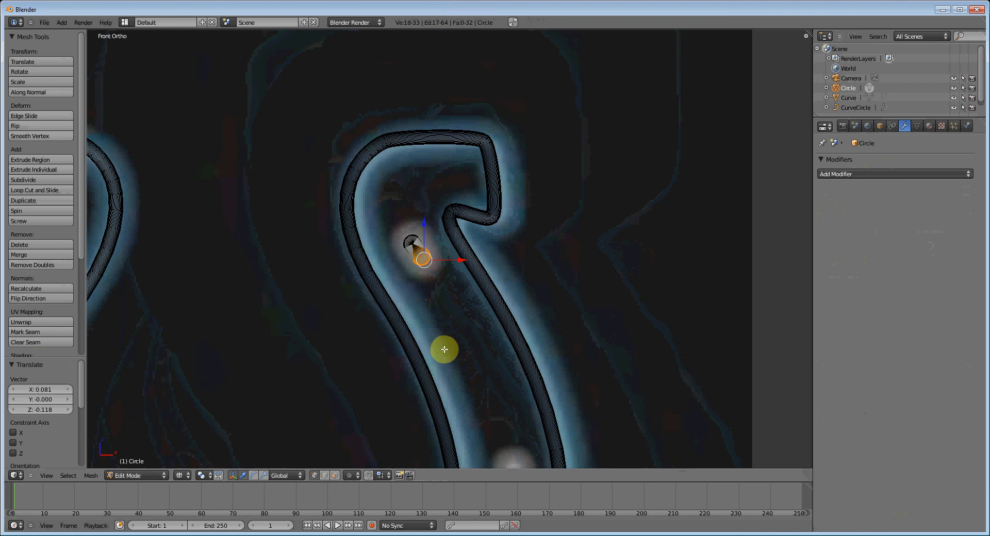
key(Tab)
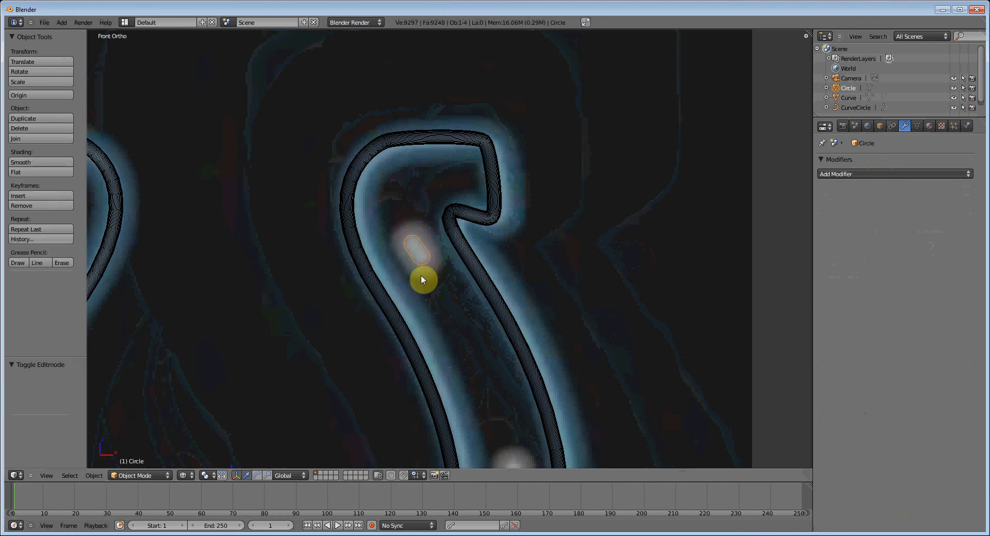
key(Tab)
- Duplicate the whole capsule onto the light spot midway down the horseshoe's right side and rotate the copy about 34 degrees to stand upright
shift+middle_drag(453, 305, 433, 232)
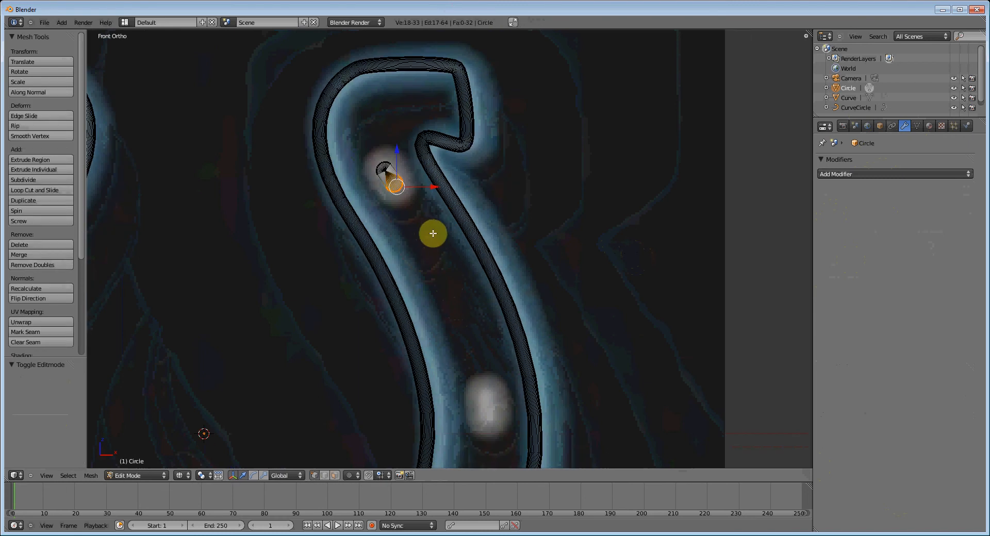
key(a)
key(a)
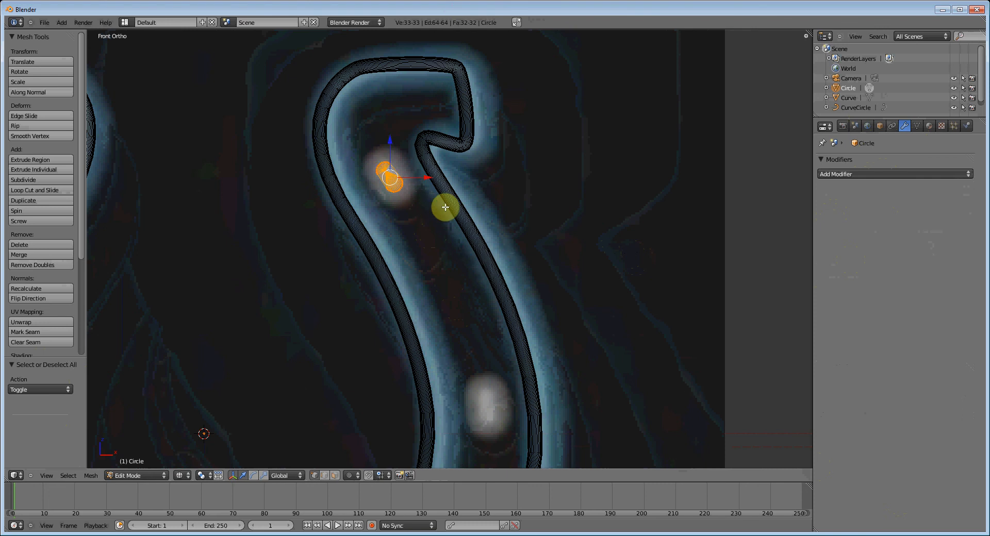
scroll(439, 214, down, 2)
key(shift+d)
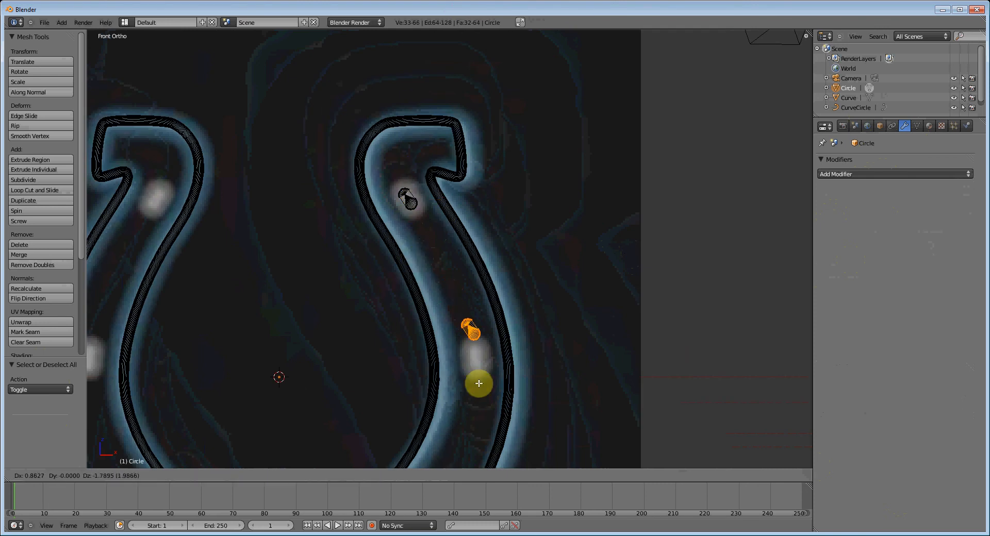
click(482, 411)
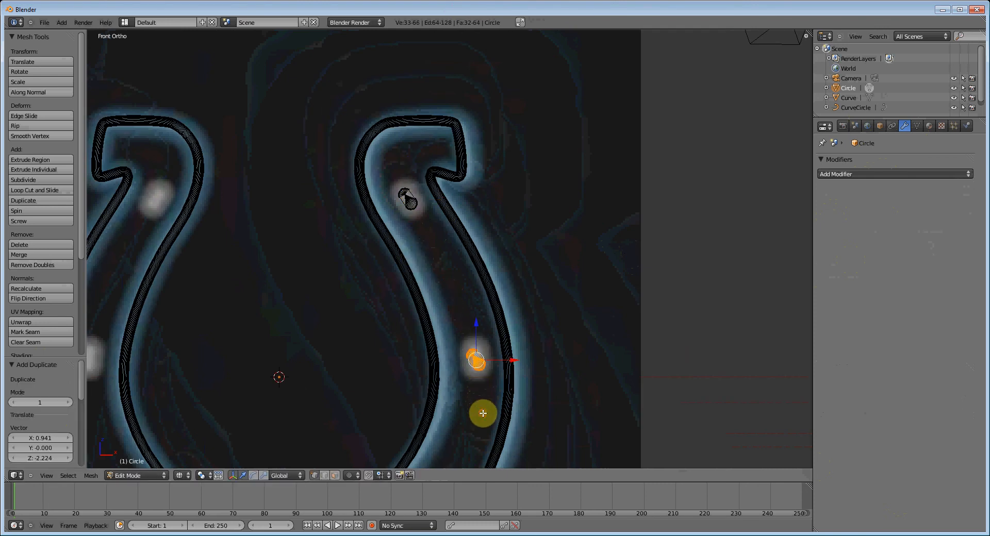
key(r)
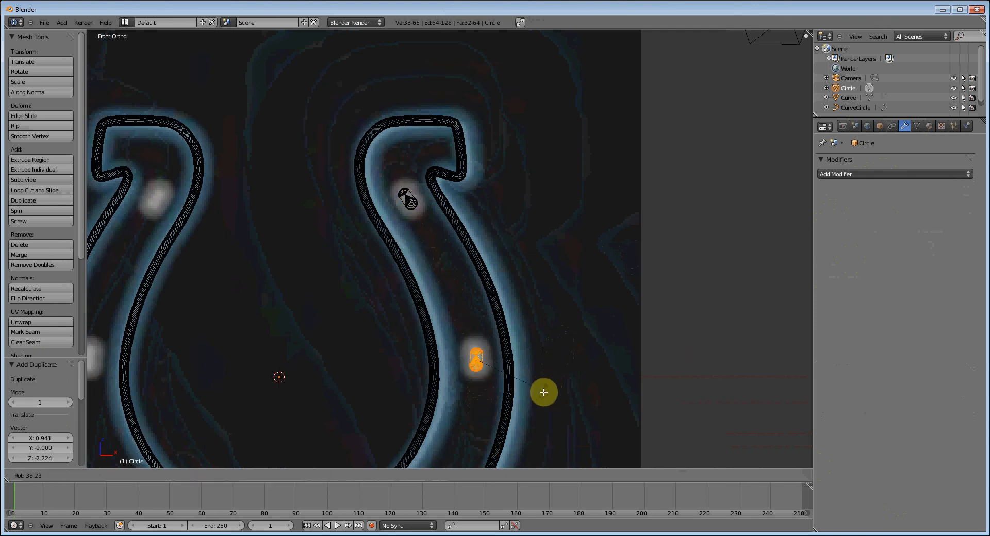
click(549, 387)
- Duplicate the upright capsule onto the lower right light spot and rotate the copy about 39 degrees to follow the horseshoe's curve
scroll(519, 338, down, 3)
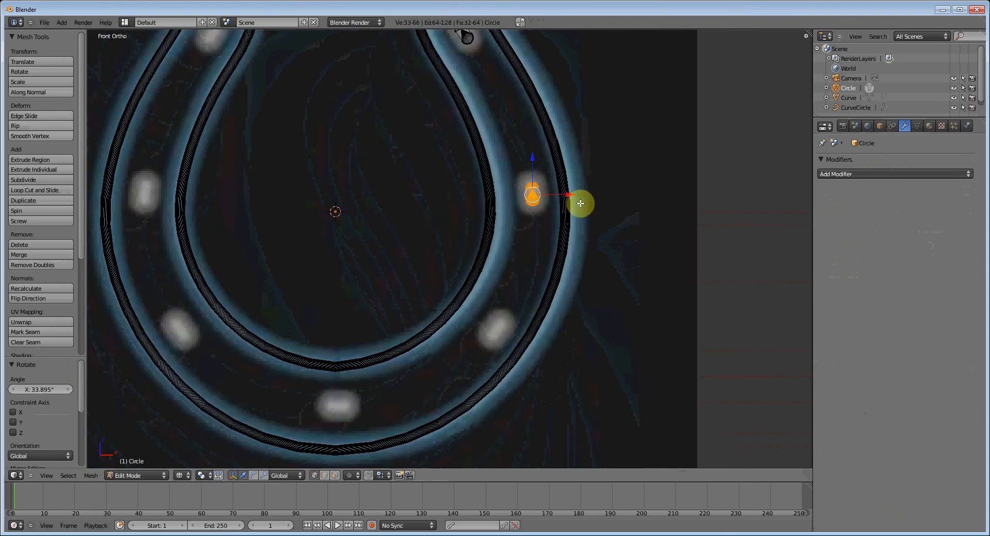
key(shift+d)
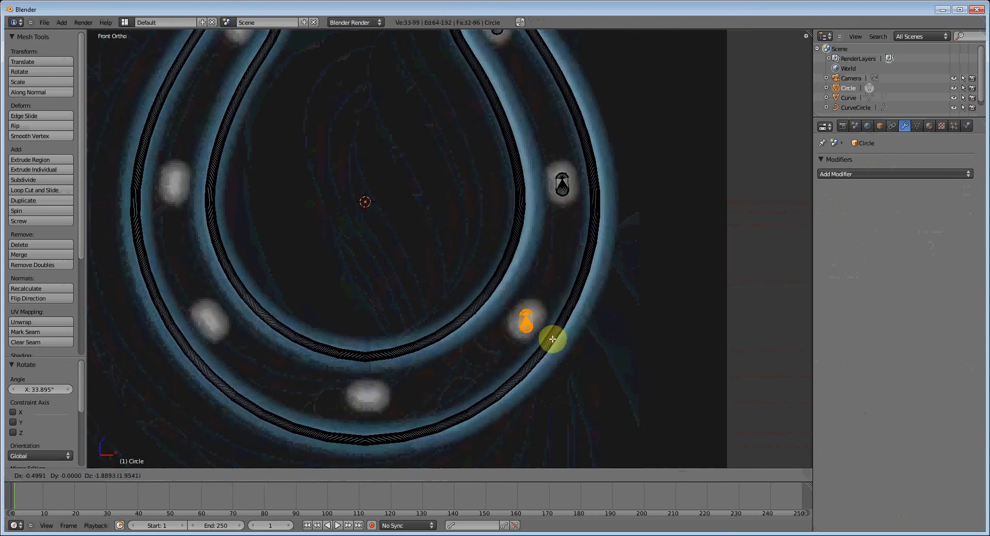
click(552, 338)
key(r)
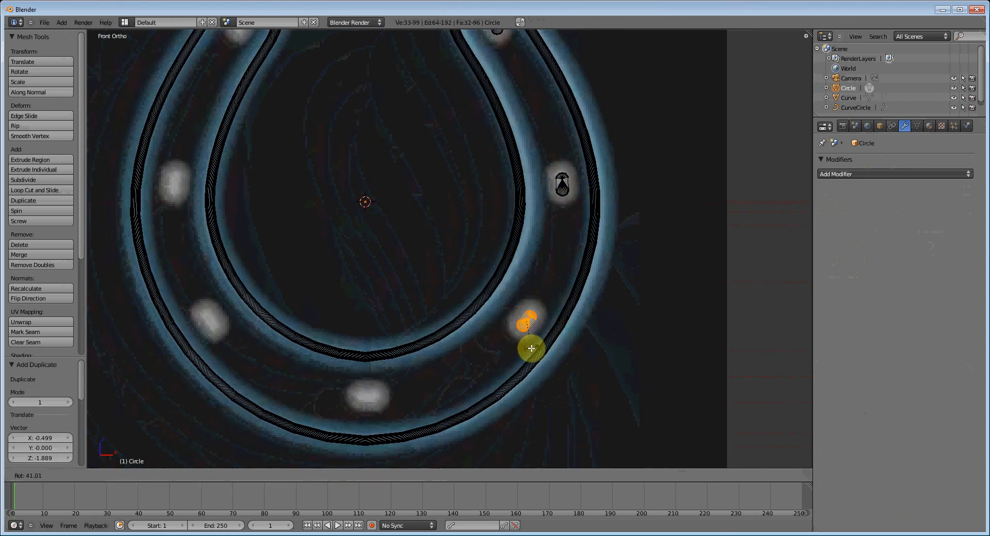
click(533, 349)
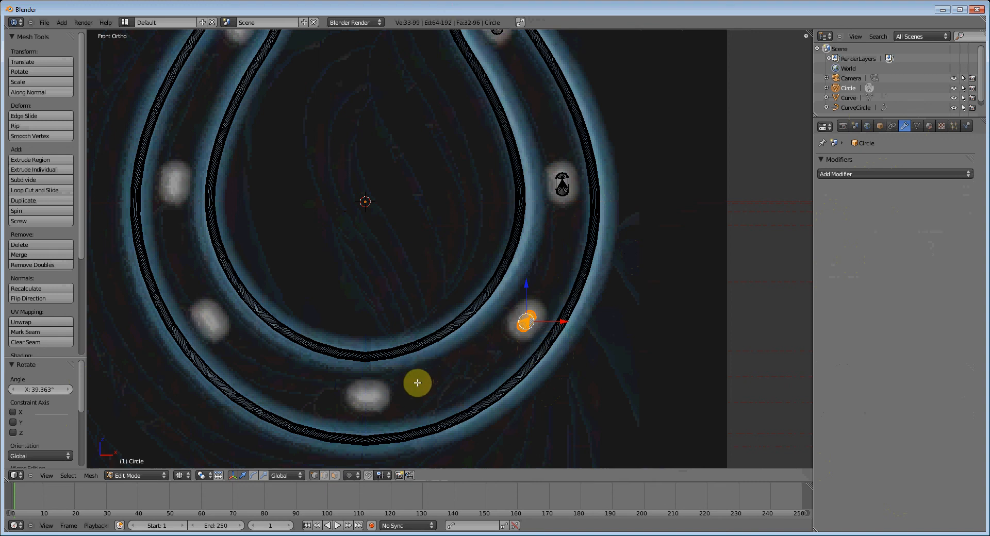
- Duplicate the lower right capsule onto the bottom center light spot, rotate the copy to lie horizontally, and adjust its position
key(shift+d)
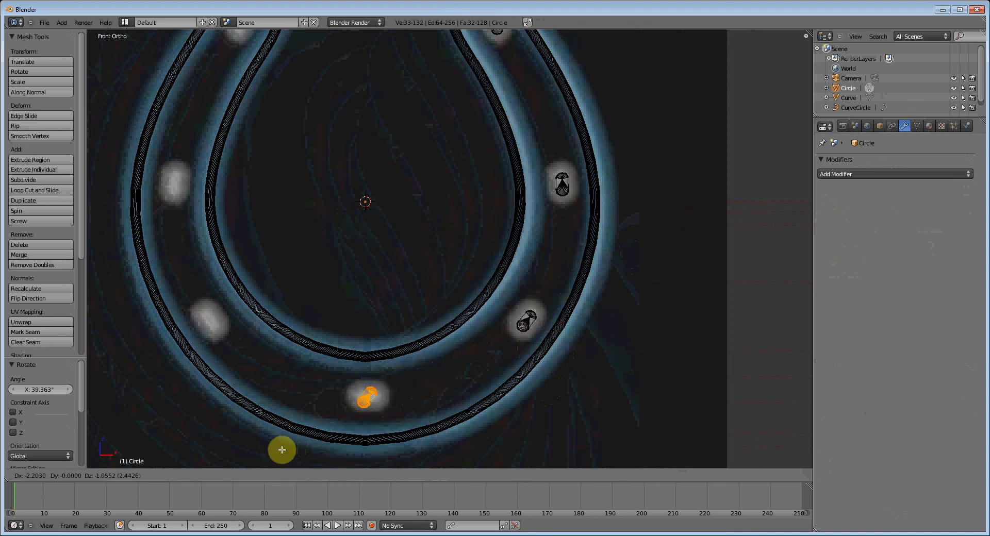
click(282, 450)
key(r)
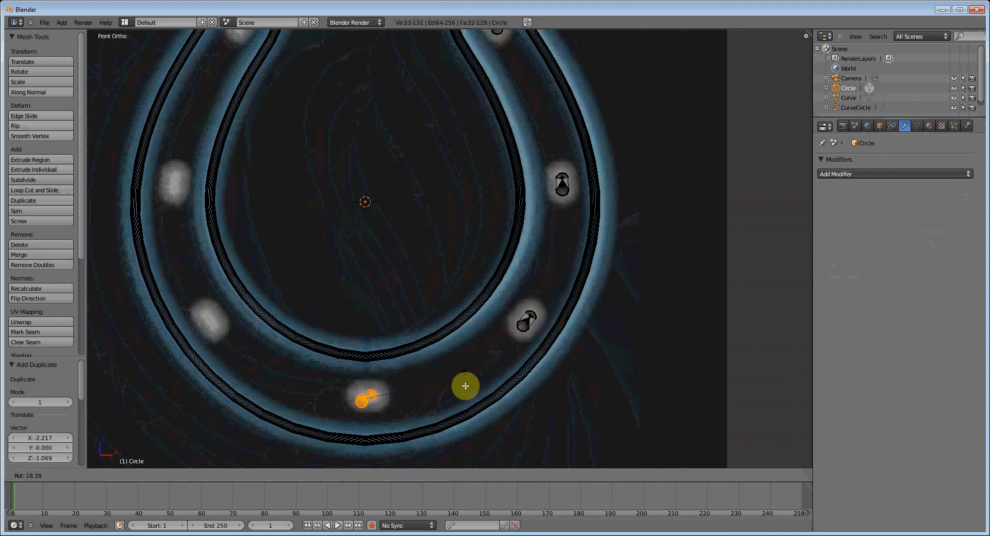
click(453, 427)
key(g)
click(458, 424)
key(r)
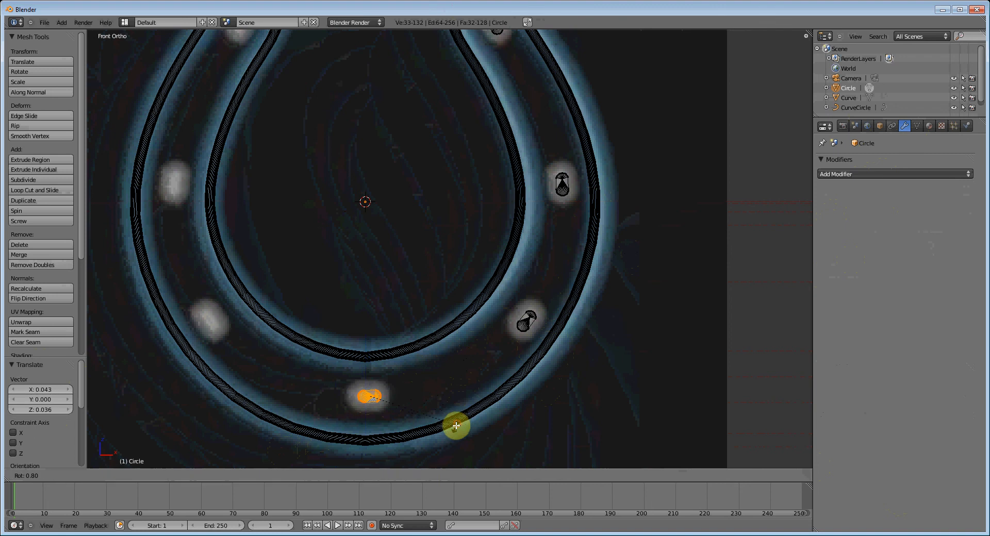
click(455, 427)
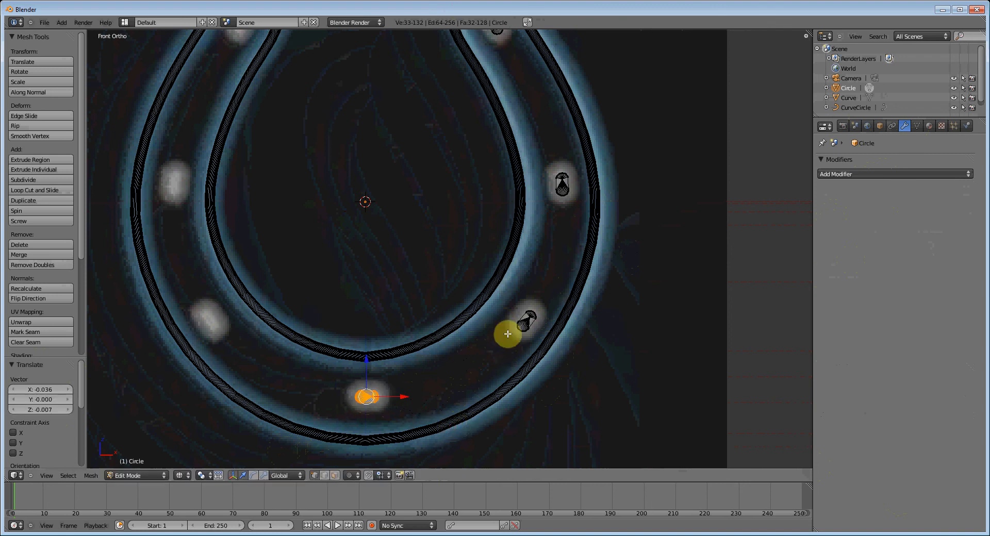
- Nudge the lower right capsule about -0.057 in X and 0.064 in Z
key(a)
key(b)
drag(509, 294, 538, 340)
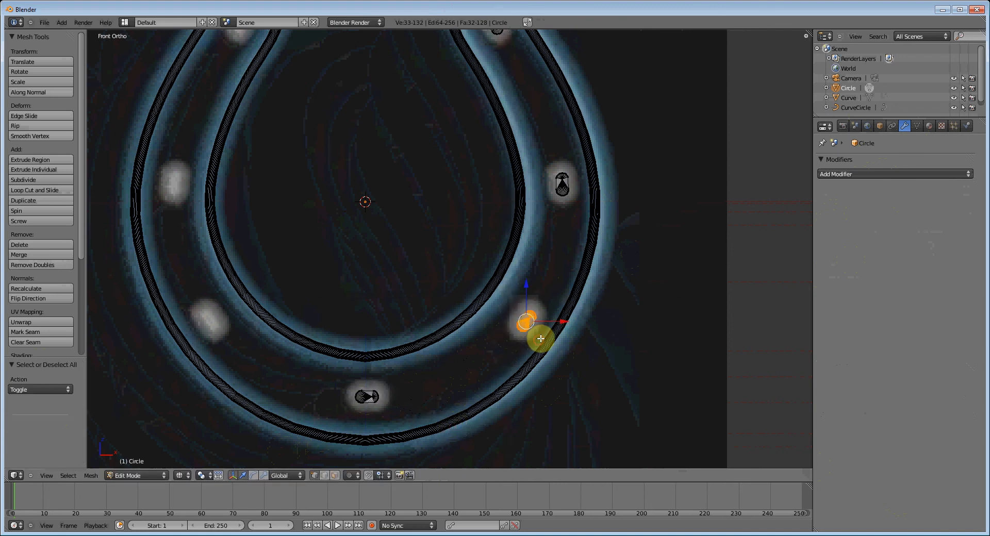
key(g)
click(537, 334)
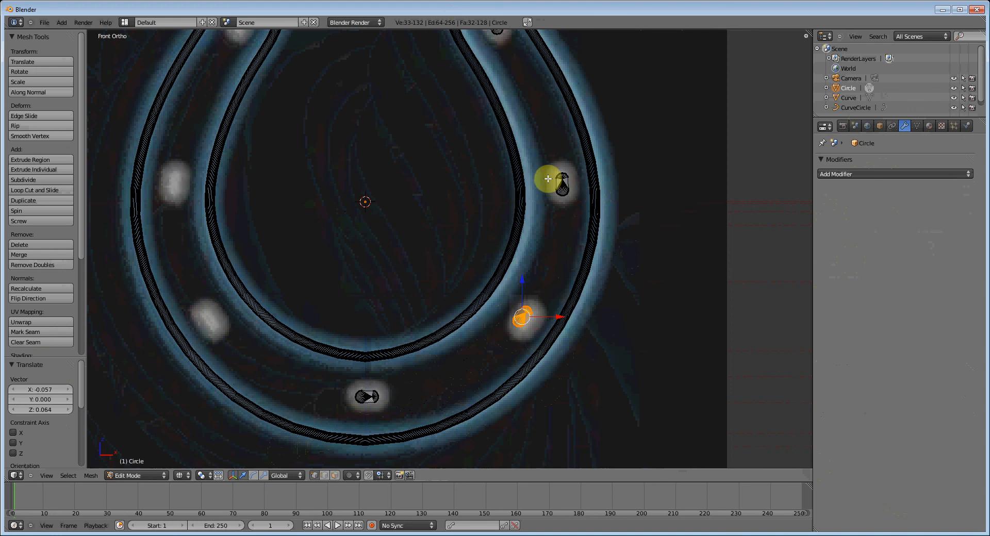
- Nudge the upright capsule midway down the horseshoe's right side about -0.071 in X and 0.007 in Z
key(a)
key(b)
drag(552, 165, 580, 205)
key(g)
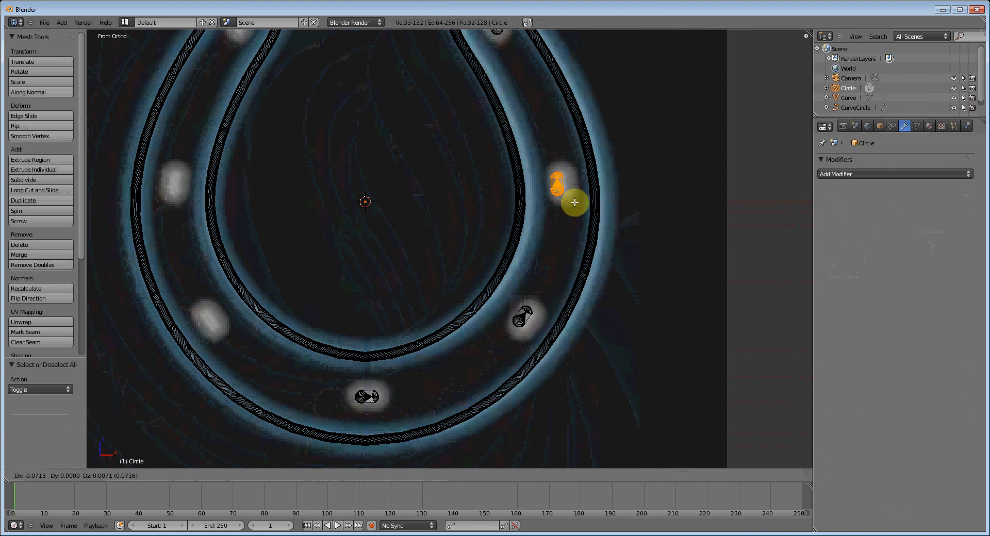
click(570, 194)
scroll(567, 190, down, 1)
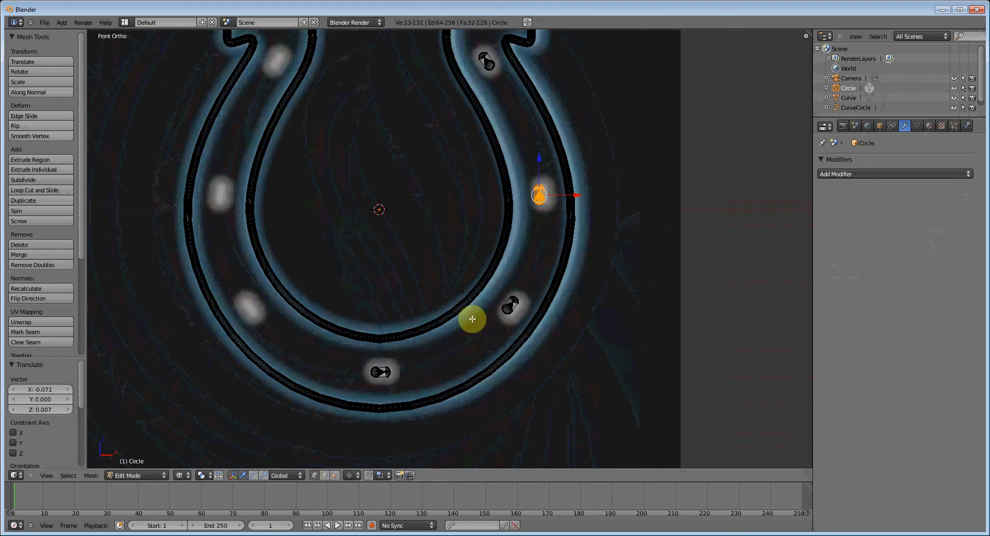
- Duplicate the bottom center capsule onto the lower left light spot, rotate the copy about 50 degrees, and fine-tune its position
key(a)
key(b)
drag(358, 360, 405, 385)
key(b)
drag(356, 354, 414, 396)
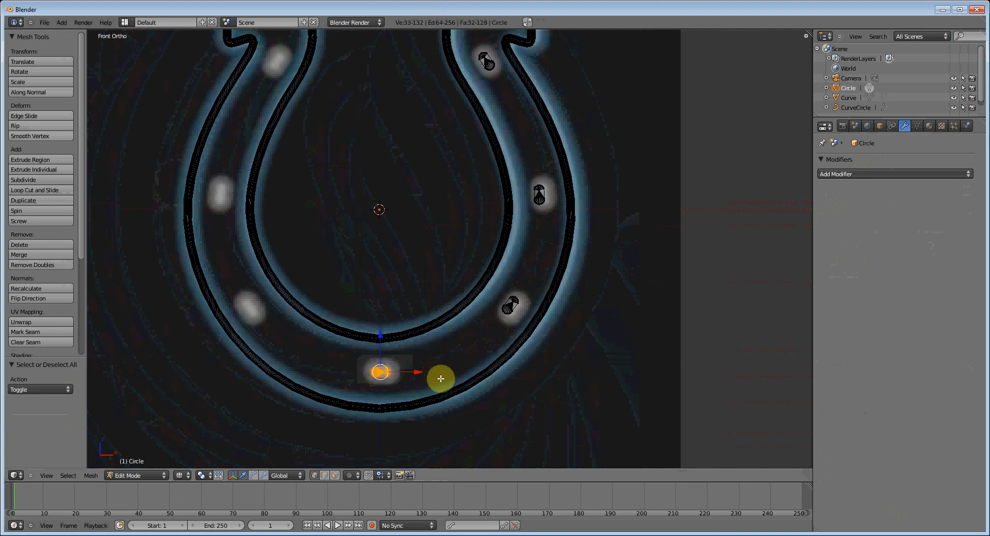
key(shift+d)
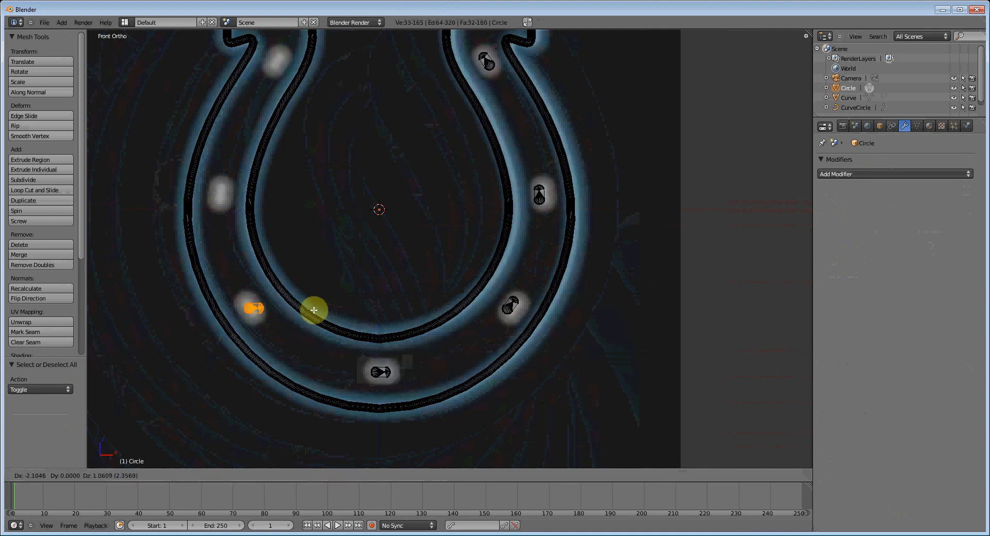
click(311, 311)
key(r)
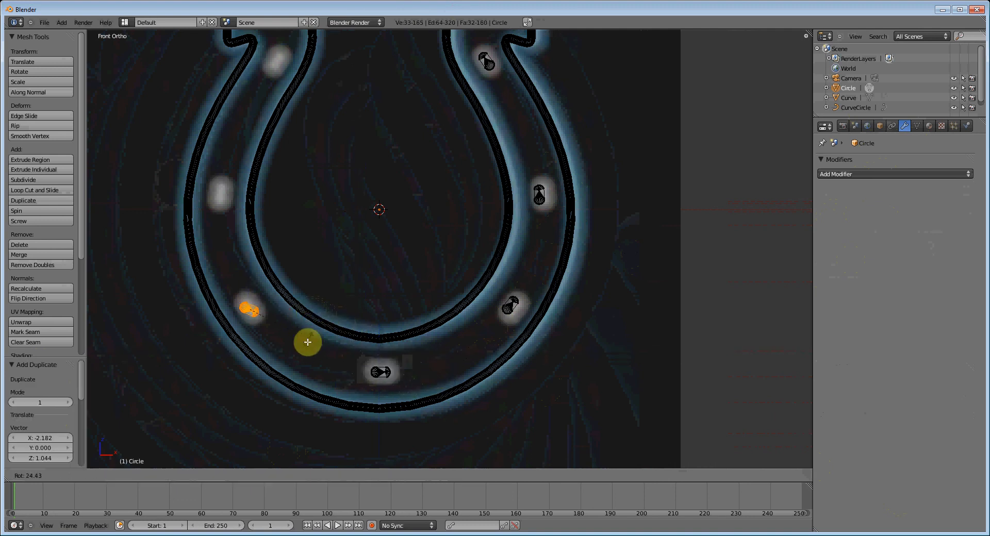
click(290, 363)
key(g)
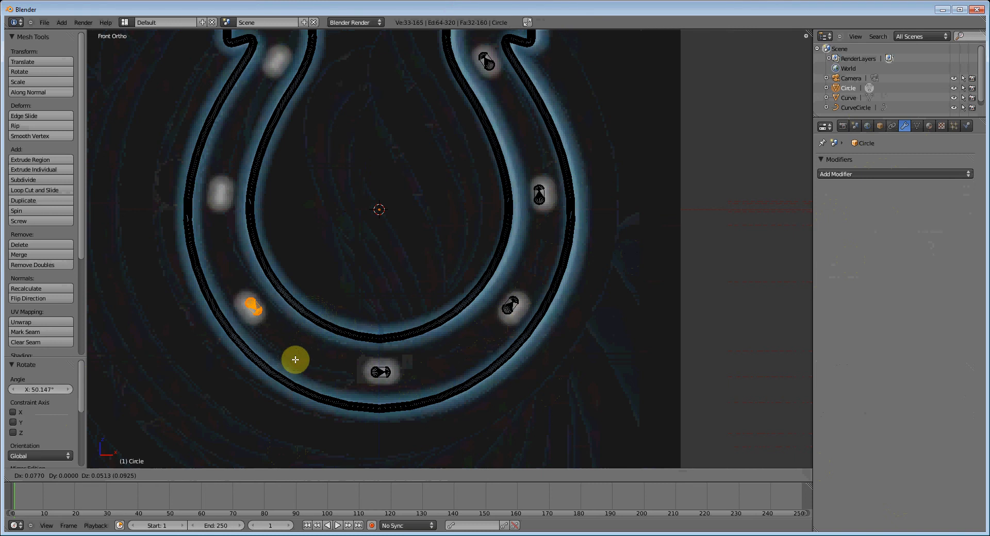
click(294, 361)
- Duplicate the lower left capsule onto the light spot midway up the left side and rotate the copy about 48 degrees to stand upright
key(shift+d)
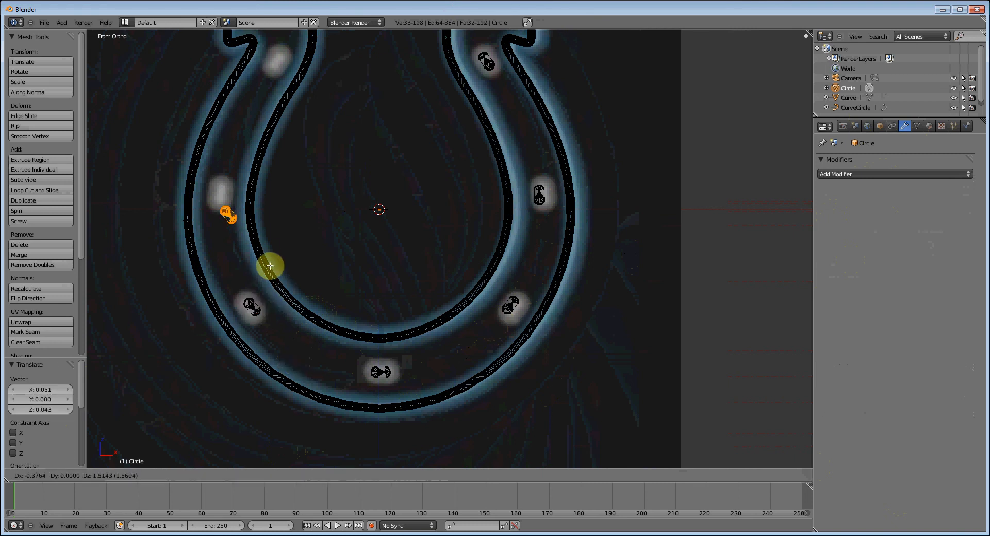
click(266, 250)
key(r)
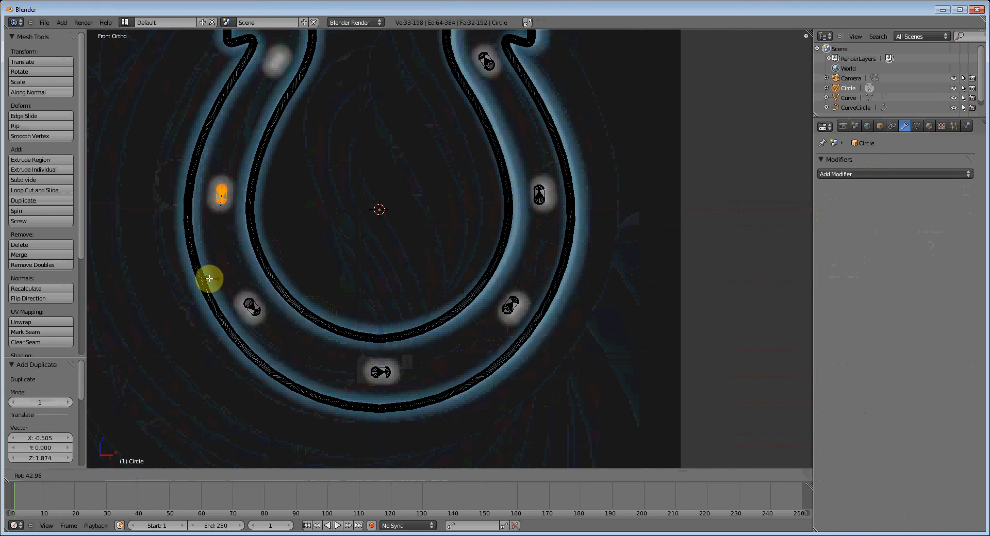
click(205, 279)
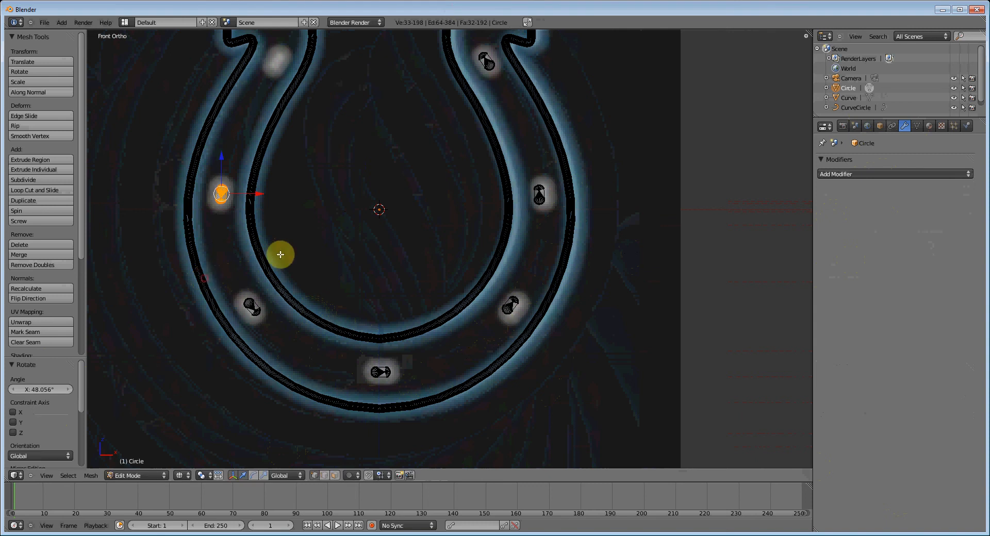
- Duplicate the left-side capsule onto the upper left light spot, rotate the copy about 21 degrees, and return to Object Mode with solid shading
key(shift+d)
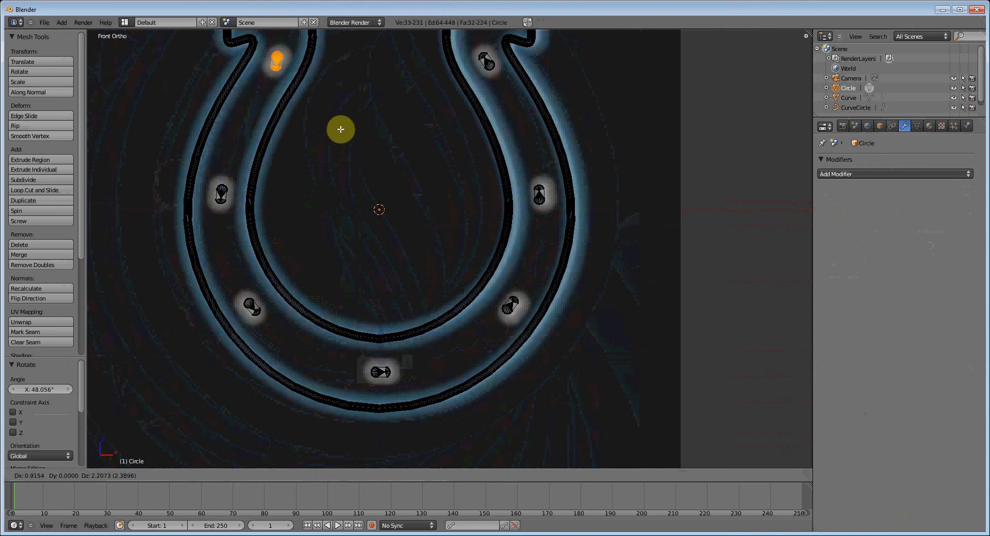
click(339, 131)
key(r)
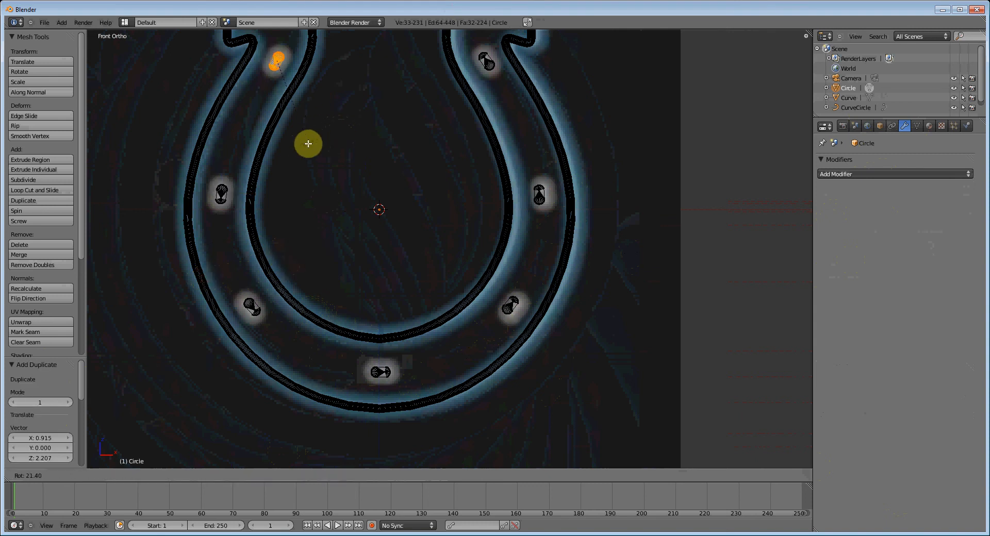
click(308, 144)
scroll(511, 235, down, 3)
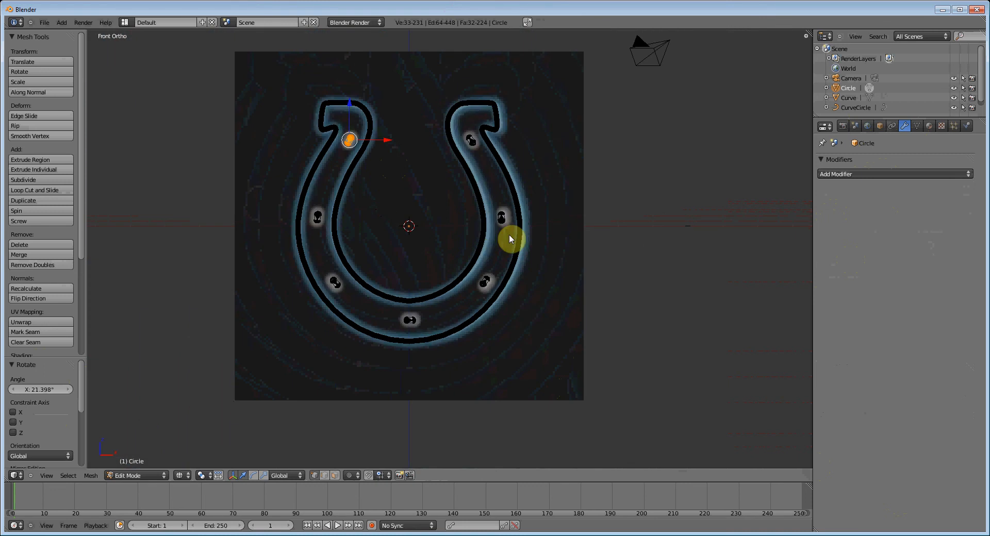
key(Tab)
key(z)
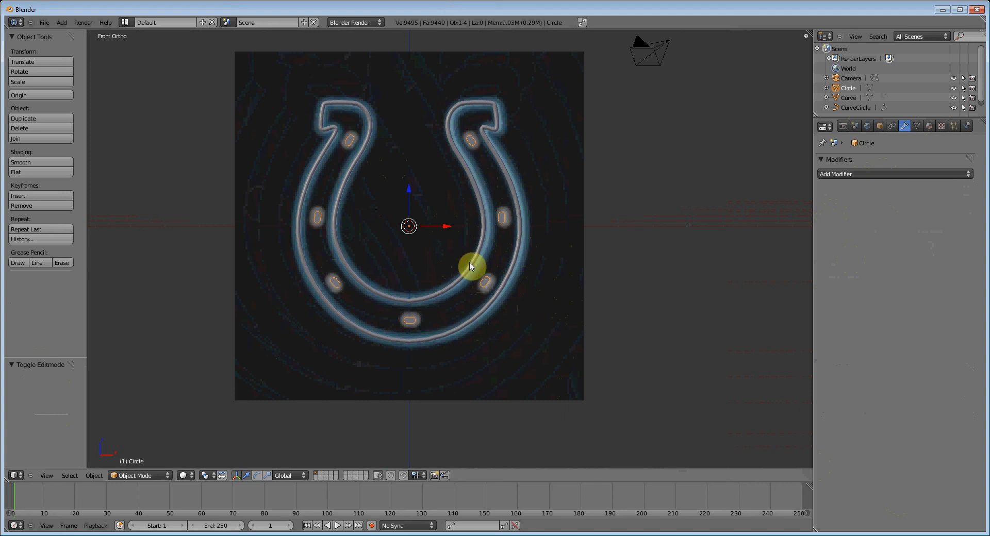
- Add a plane mesh, rotate it 90 degrees about X, and scale it up about 10.34 times as a wall
key(shift+a)
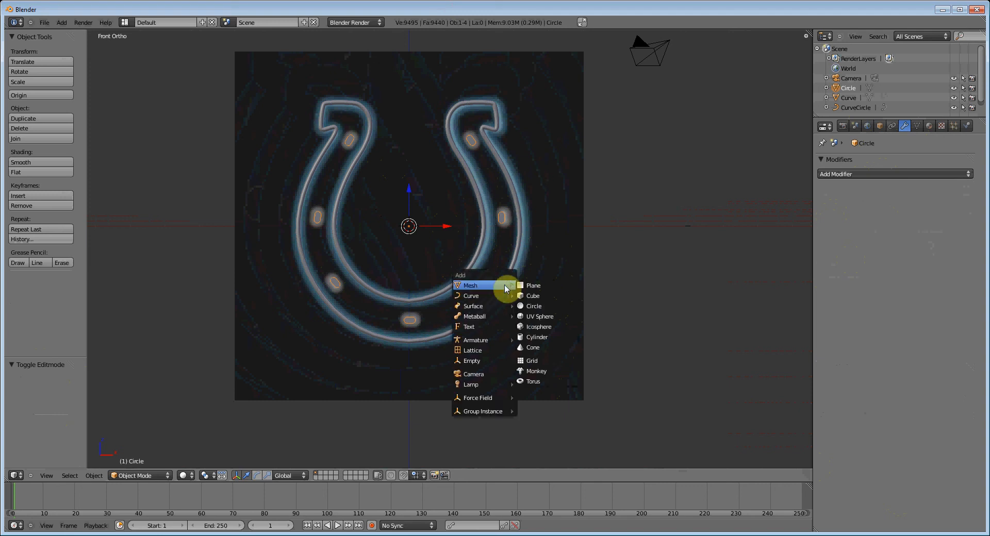
click(532, 286)
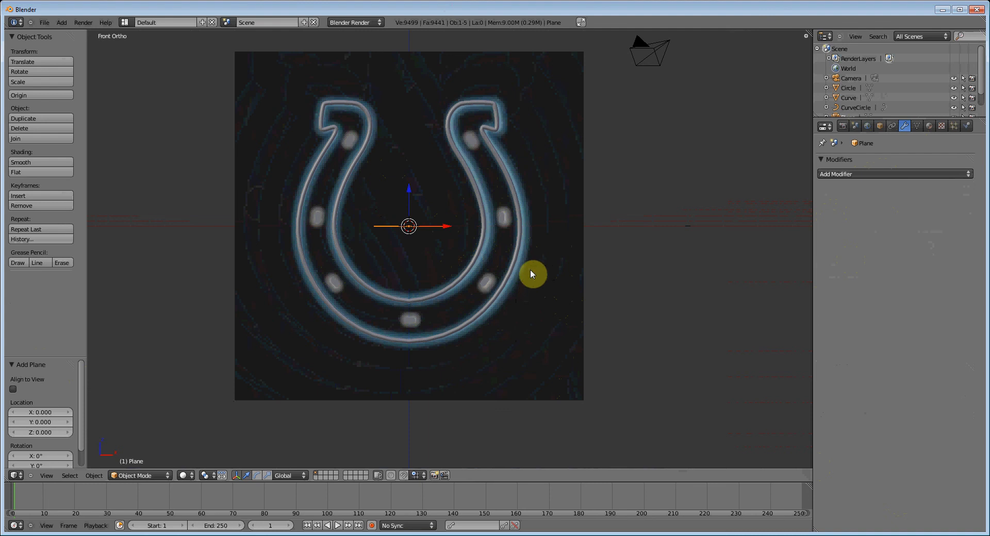
text(rx90)
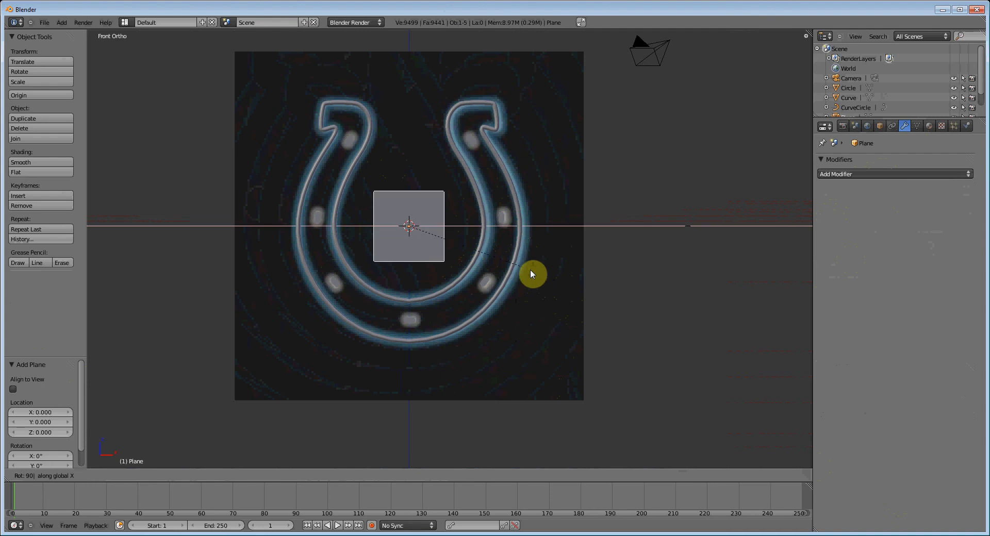
click(530, 270)
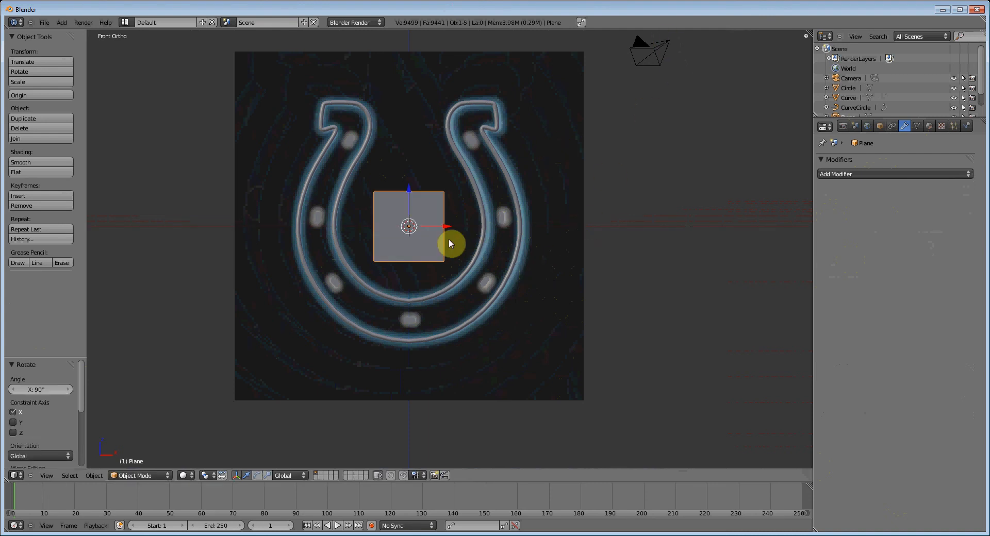
key(s)
click(726, 422)
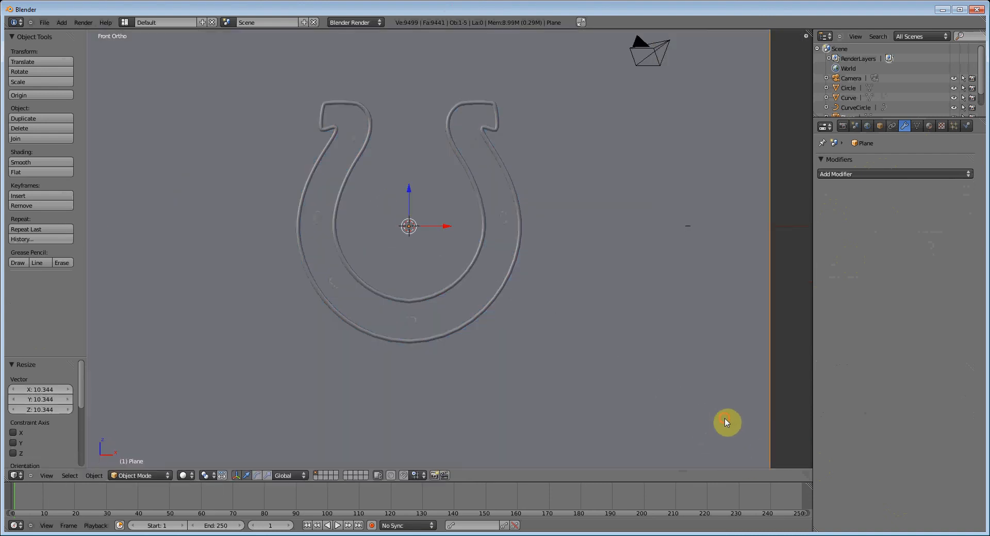
- From the top view, move the wall plane along Y to sit just behind the horseshoe with a small gap
key(KP_7)
scroll(418, 220, down, 1)
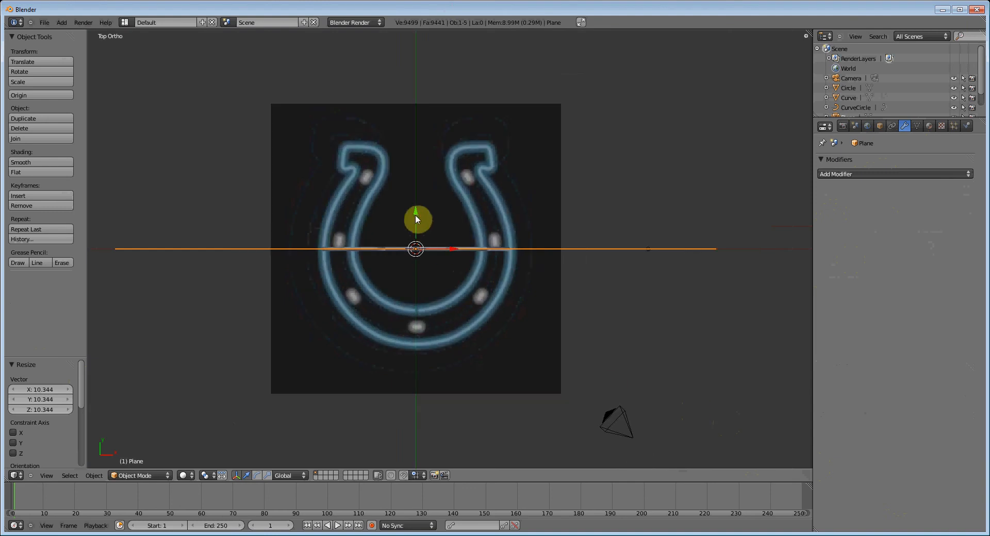
key(g)
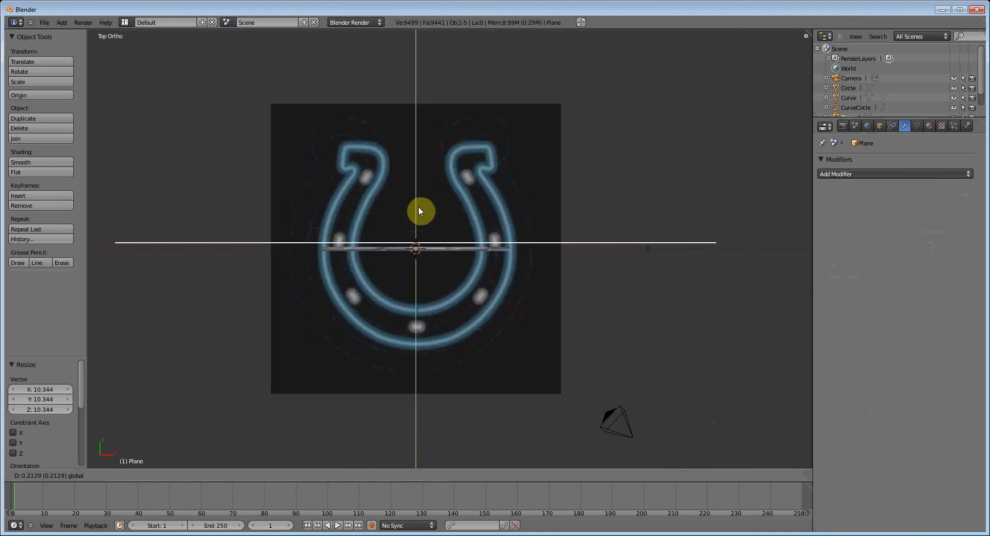
click(419, 205)
scroll(408, 233, up, 2)
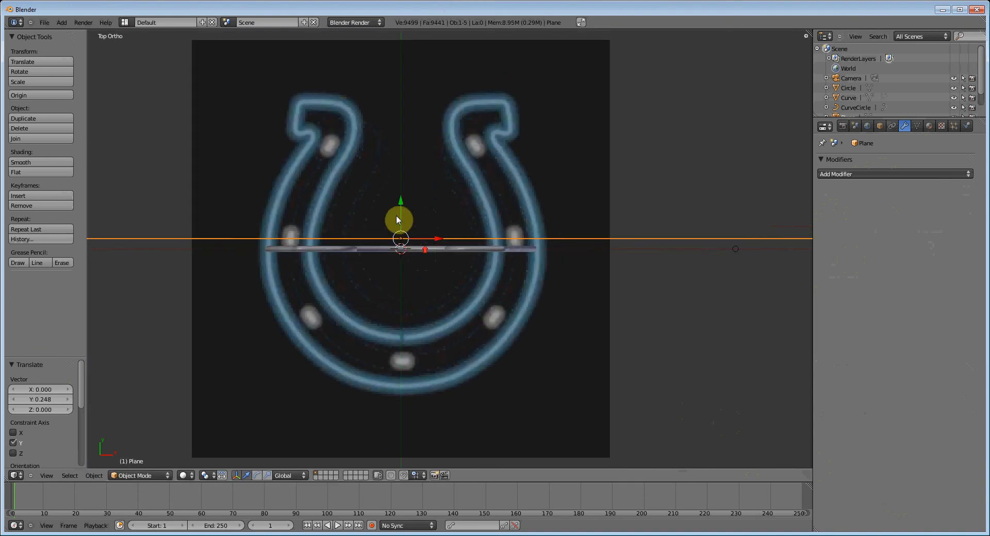
key(g)
click(406, 170)
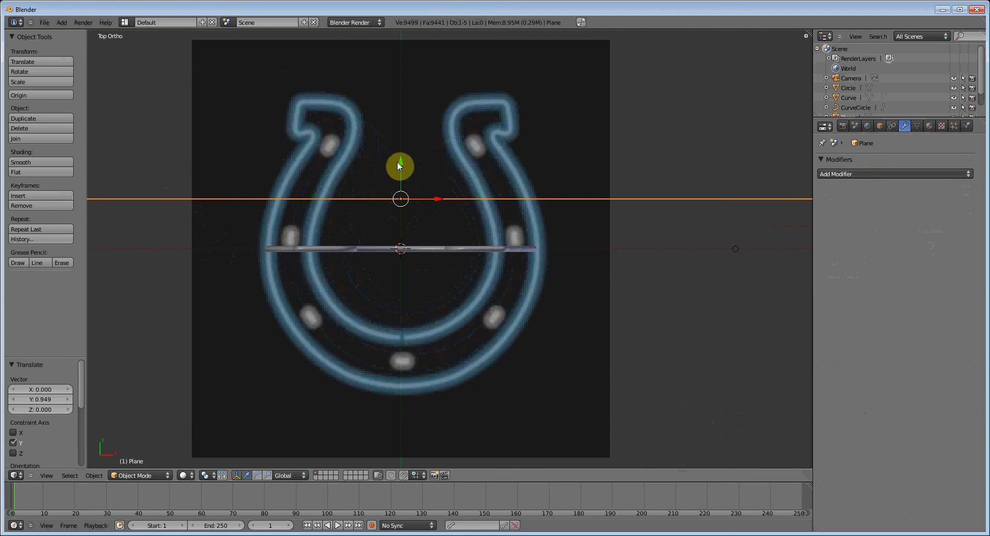
drag(400, 165, 405, 198)
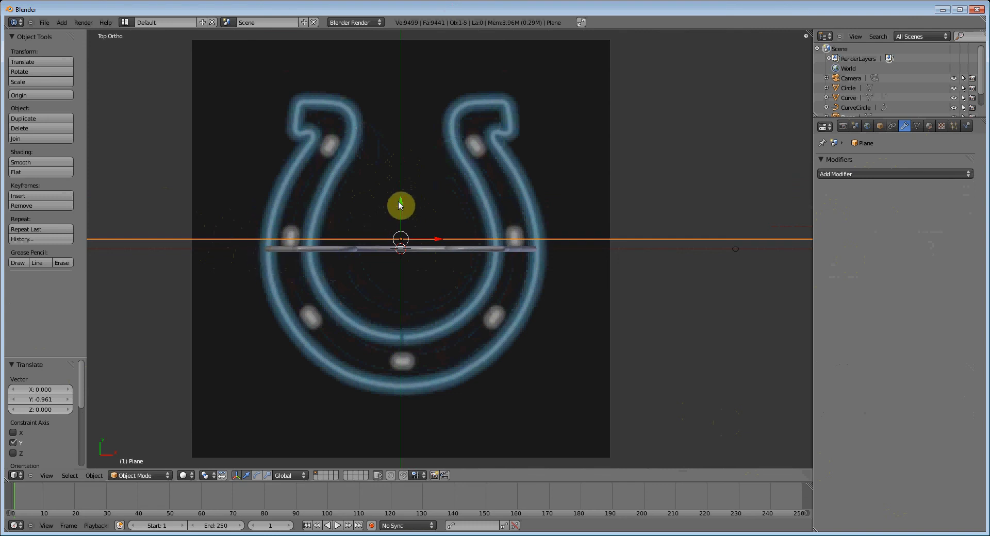
mouse_move(401, 205)
mouse_down()
mouse_move(407, 194)
mouse_move(405, 204)
mouse_up()
scroll(568, 276, down, 2)
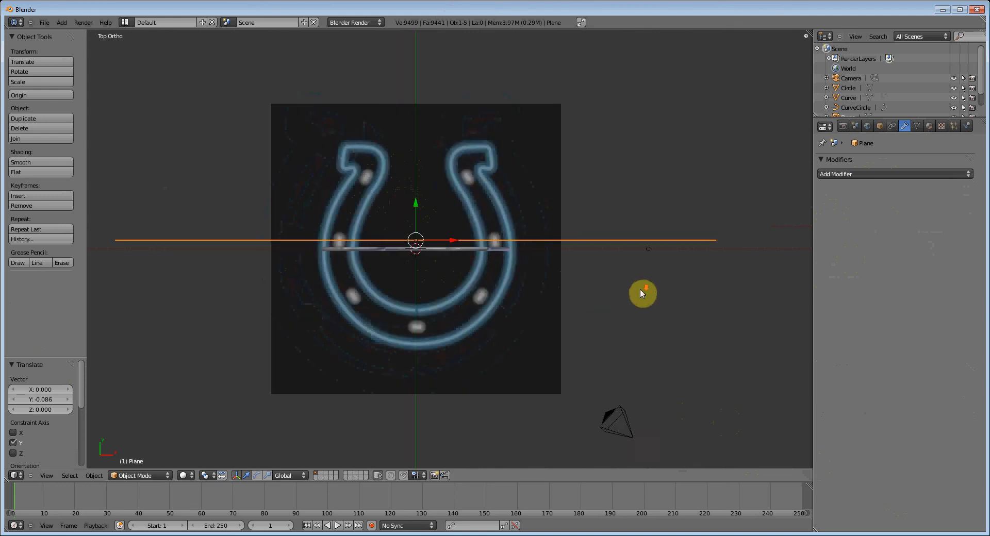
- Select the camera and set its X, Y and Z location to 0
right_click(635, 438)
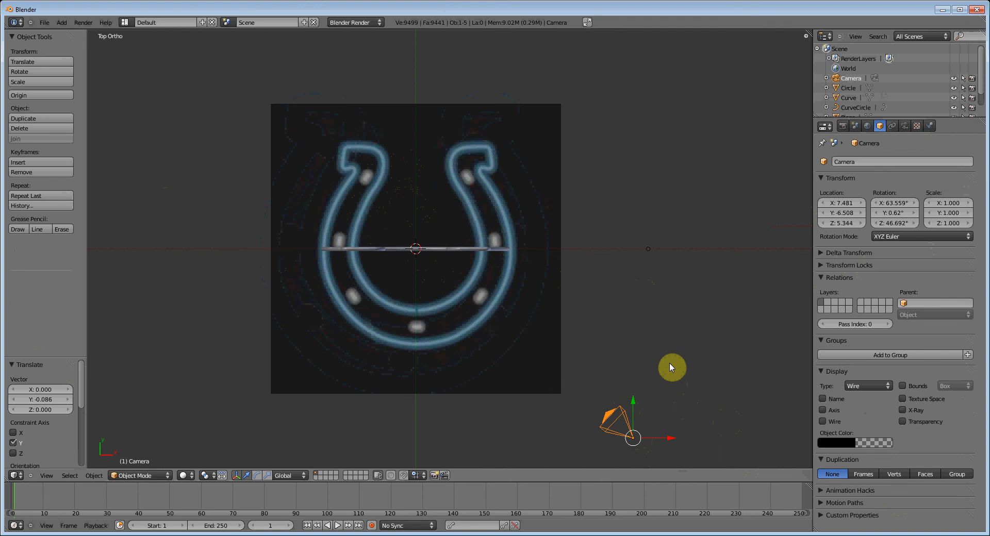
key(n)
click(753, 62)
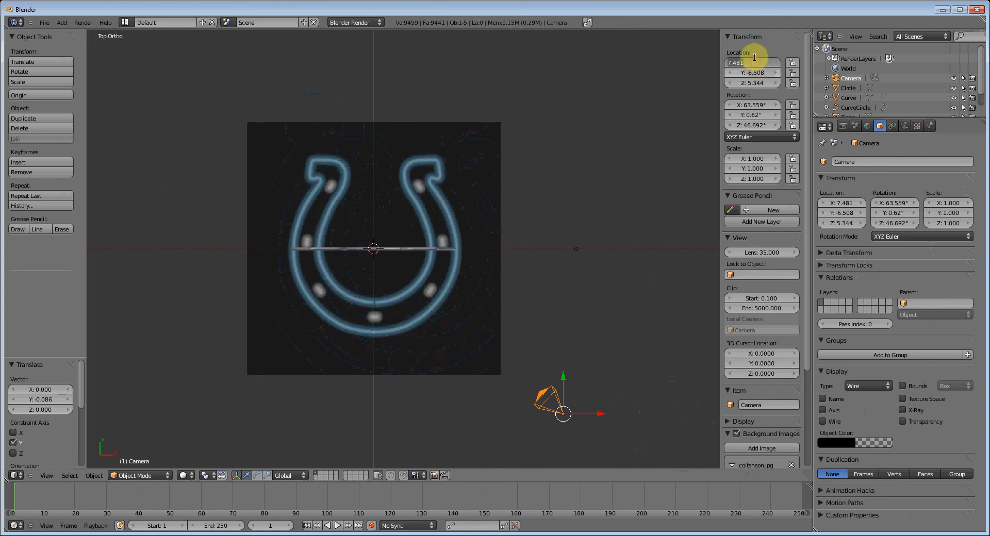
text(0)
key(Tab)
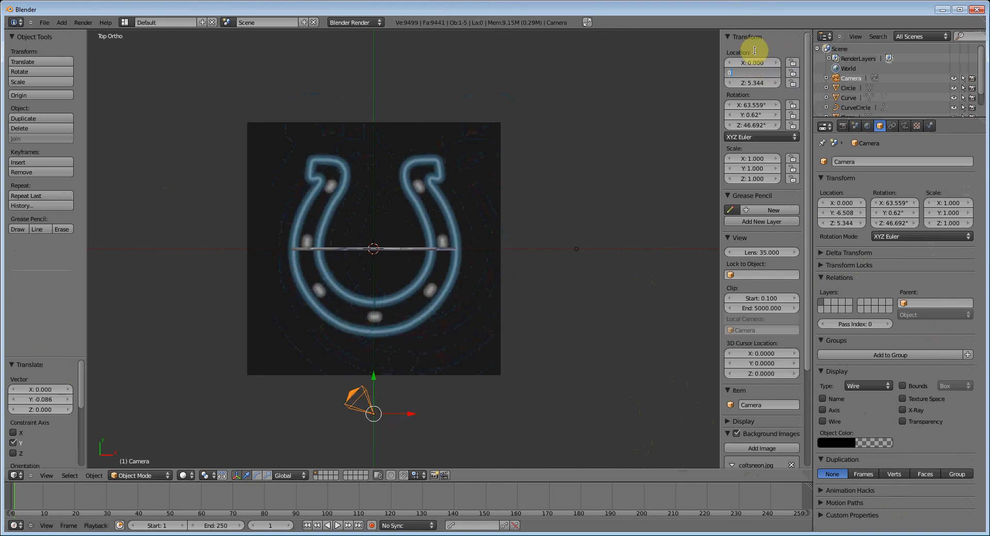
key(Tab)
text(0)
key(Tab)
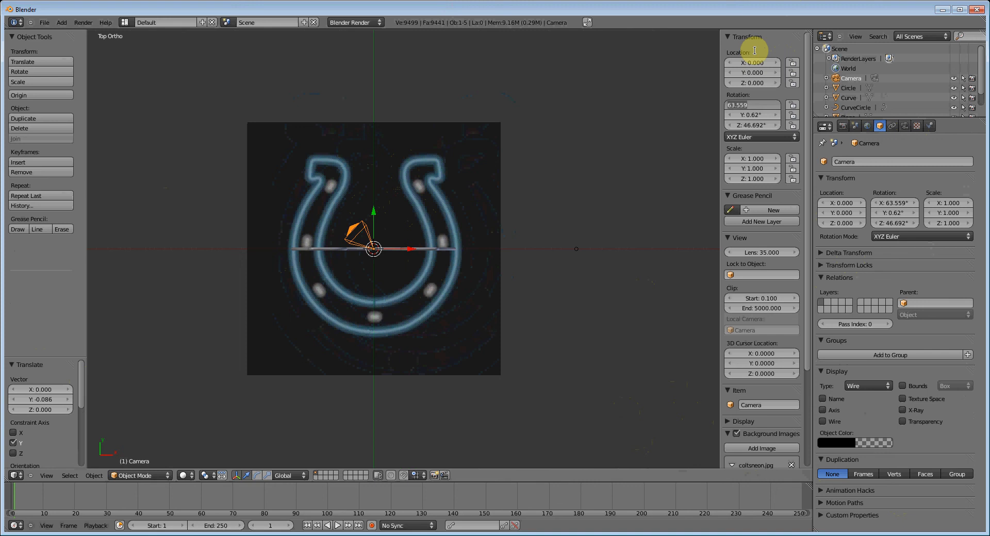
- Set the camera's rotation to 90° in X, 0° in Y and 0° in Z
key(Tab)
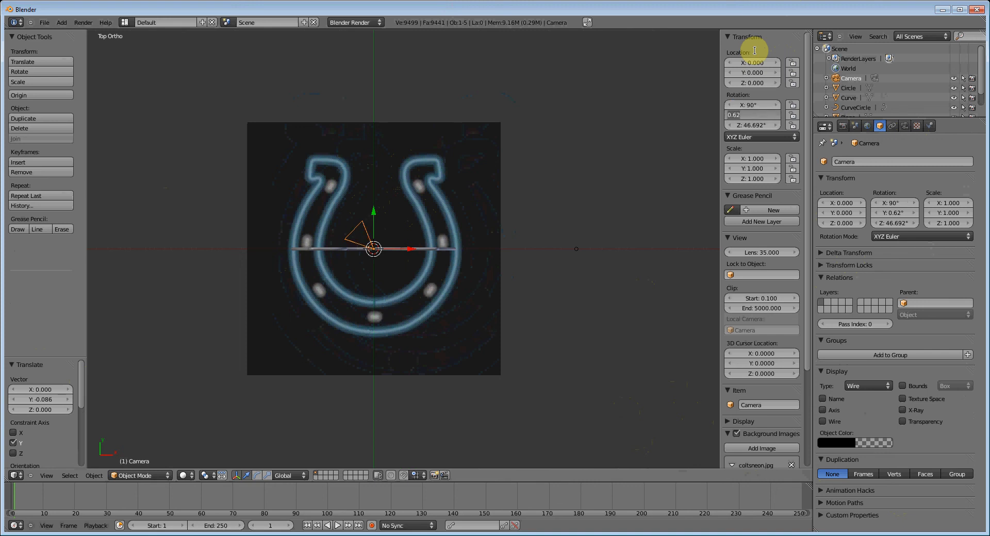
text(0)
key(Tab)
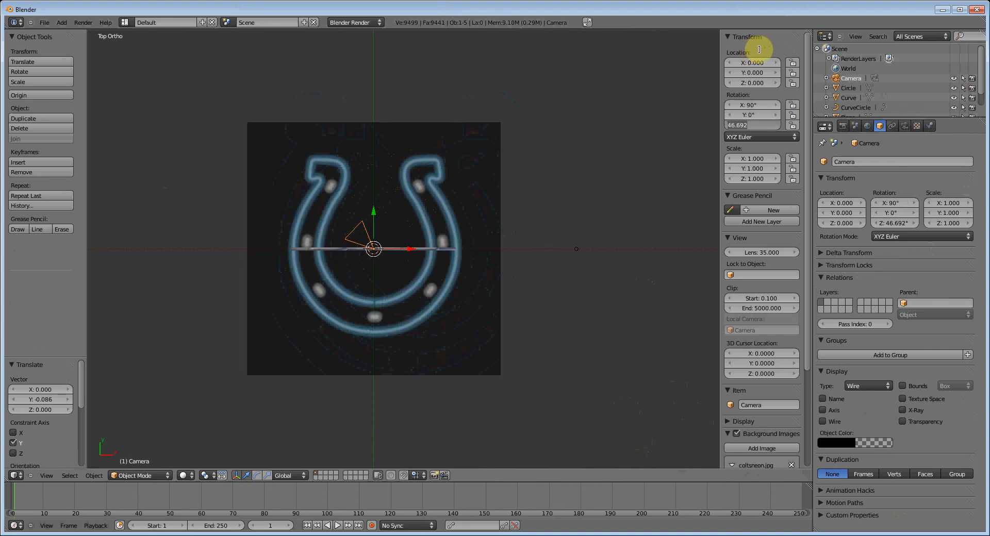
key(Tab)
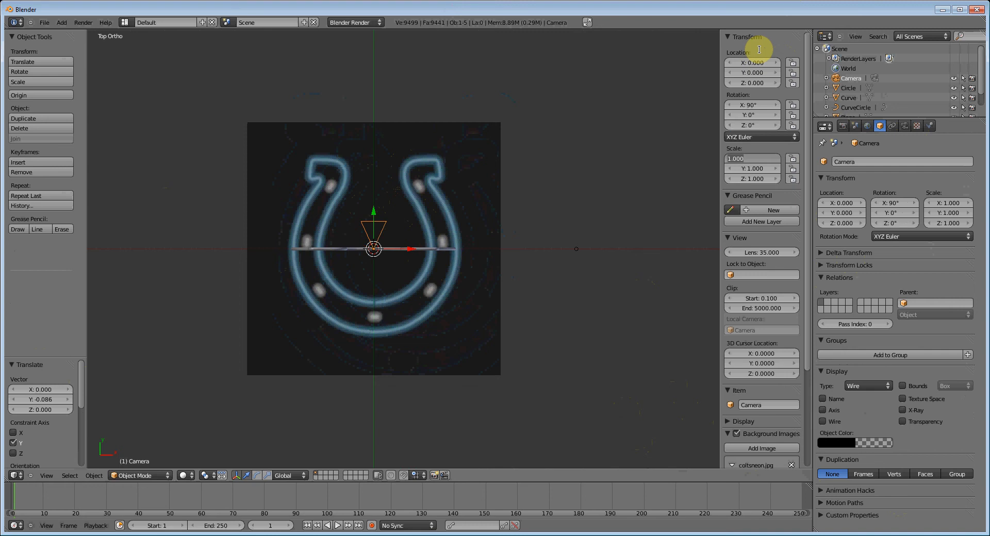
key(Return)
- Move the camera back along Y to about -15.86, framing the whole horseshoe in the camera view
drag(370, 209, 418, 412)
key(KP_0)
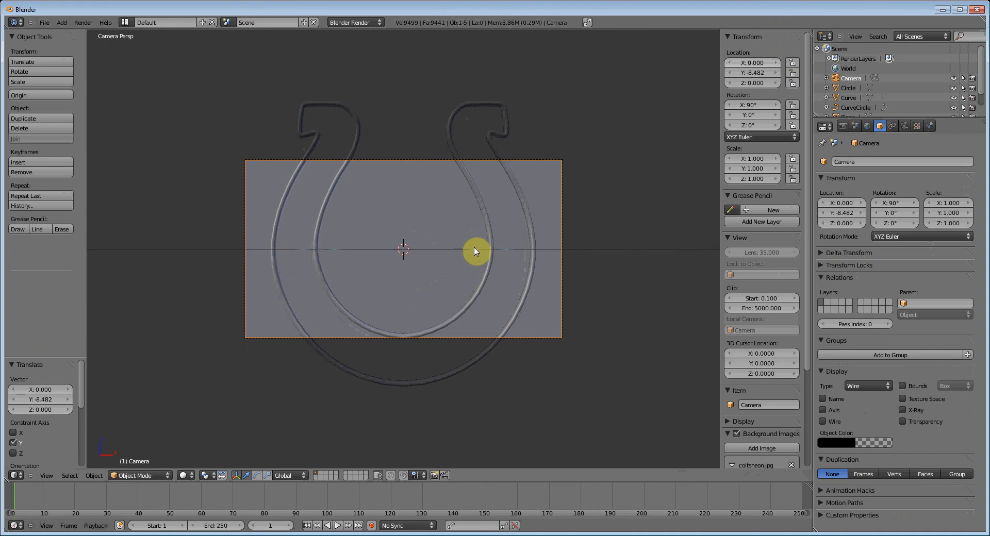
key(g)
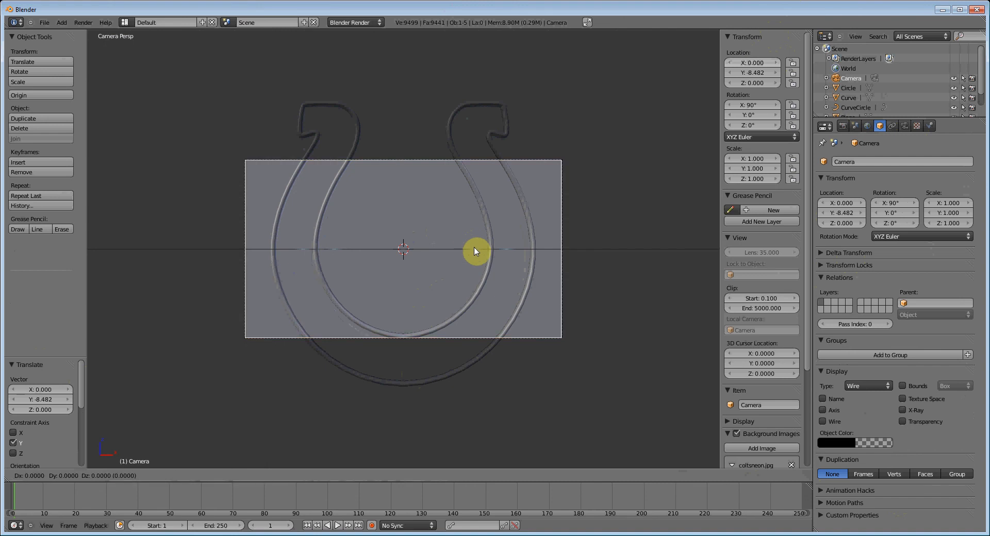
key(y)
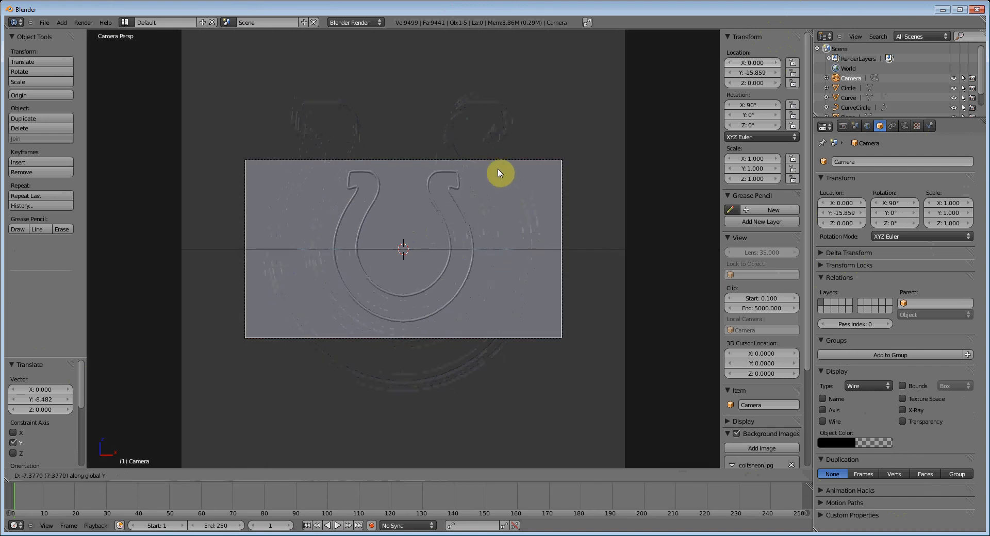
click(499, 173)
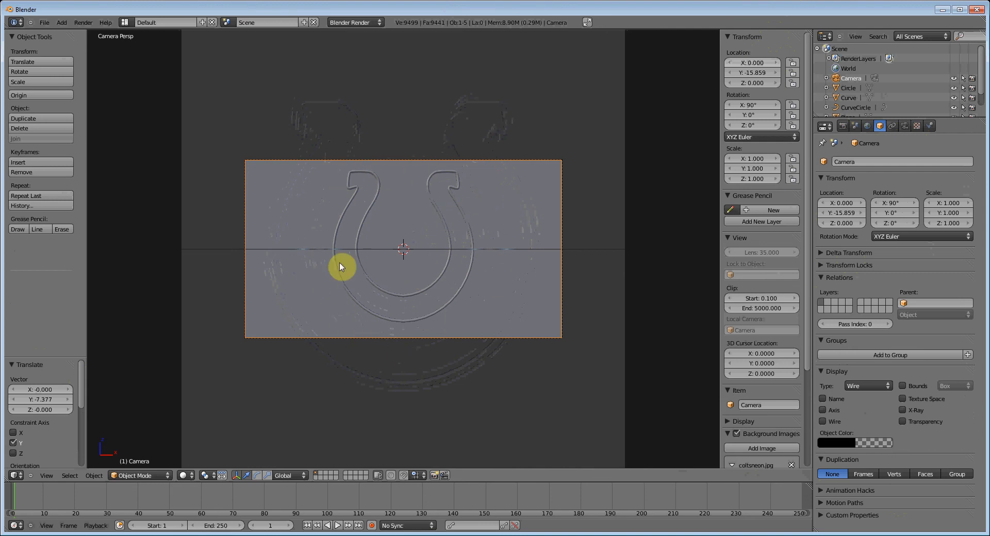
- Switch the viewport to wireframe shading, turn off the background image, and hide the view properties
key(z)
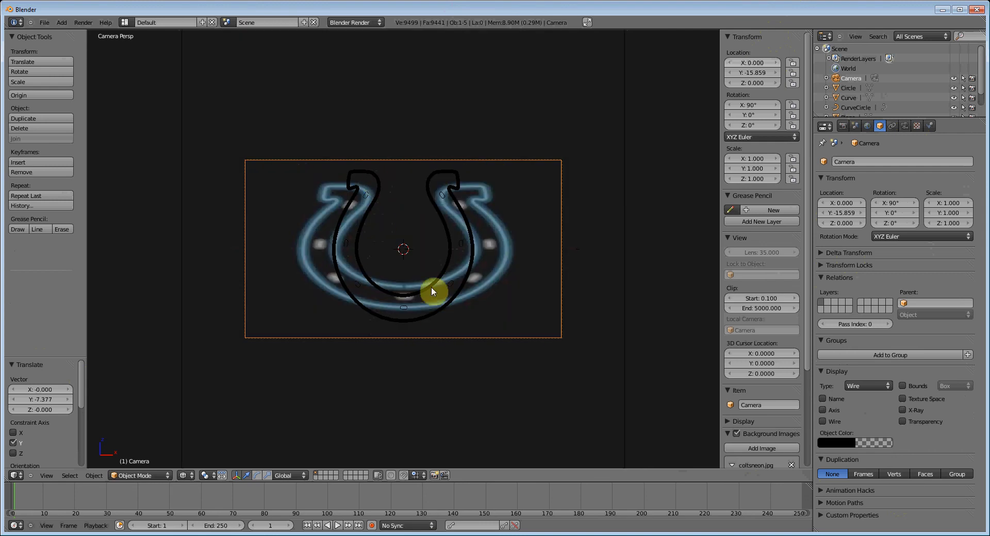
scroll(737, 423, down, 1)
click(736, 413)
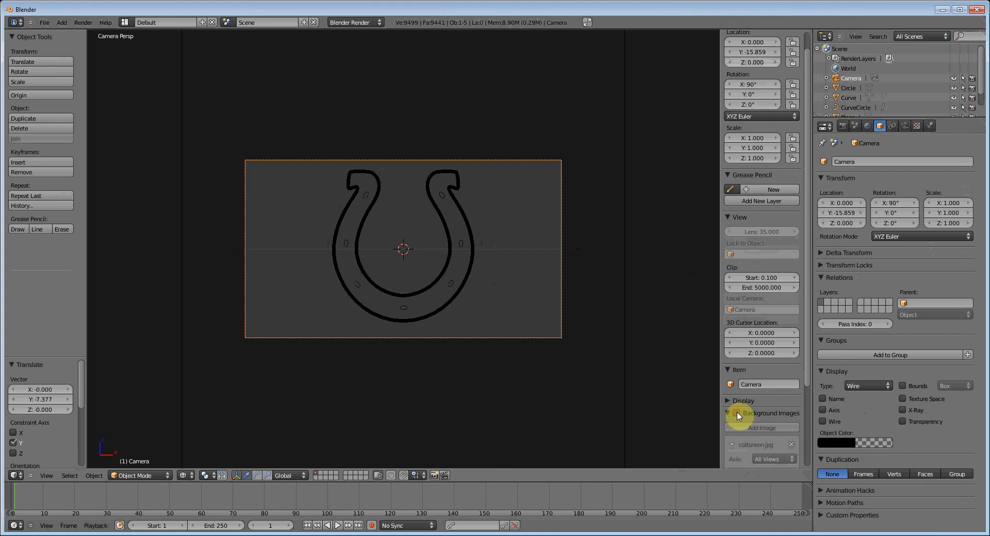
click(728, 414)
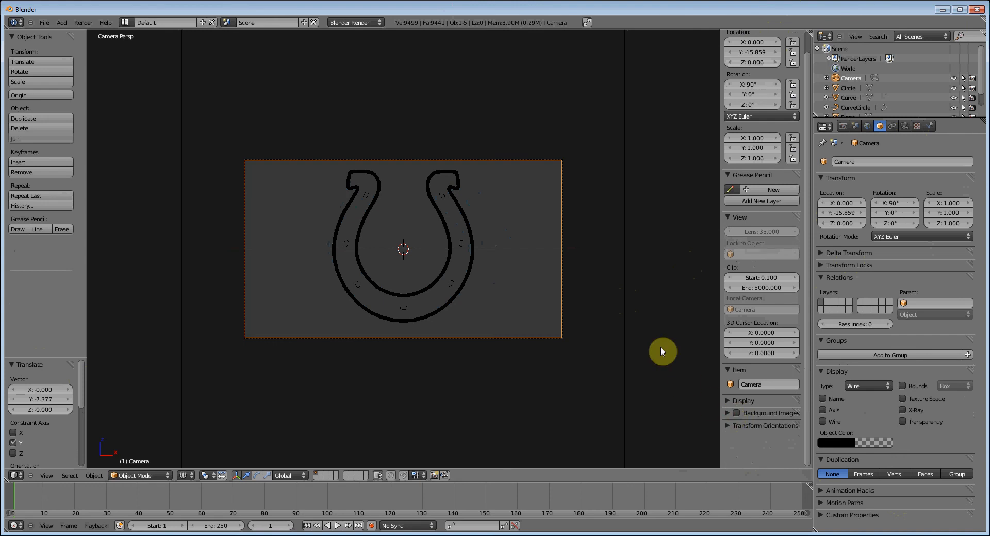
key(n)
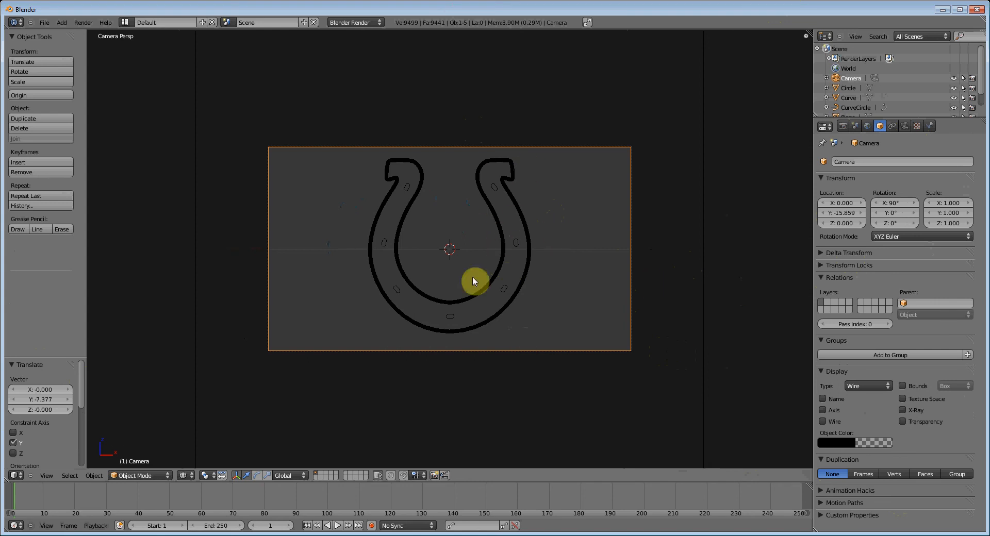
- Give the wall plane a new material with specular intensity 0 and diffuse intensity 1
right_click(495, 223)
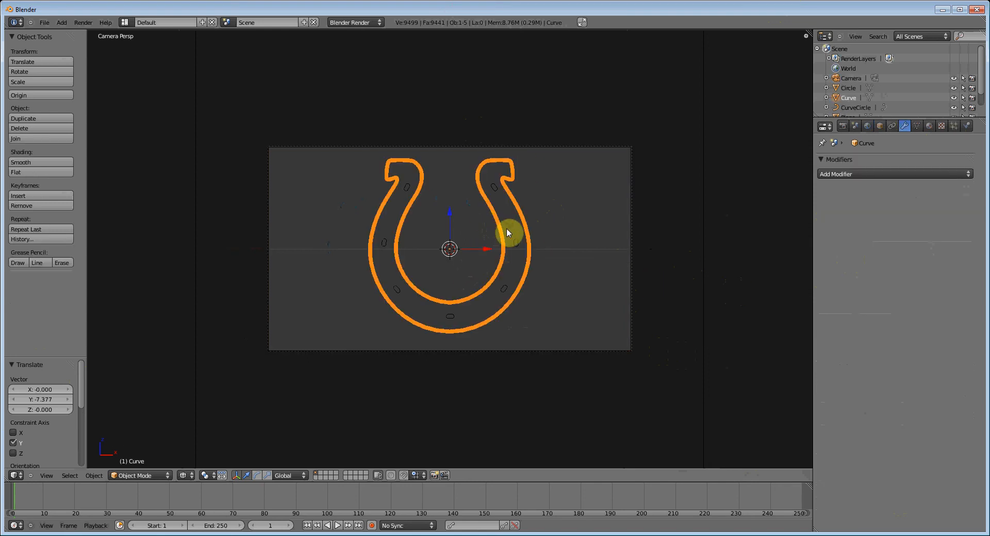
right_click(701, 192)
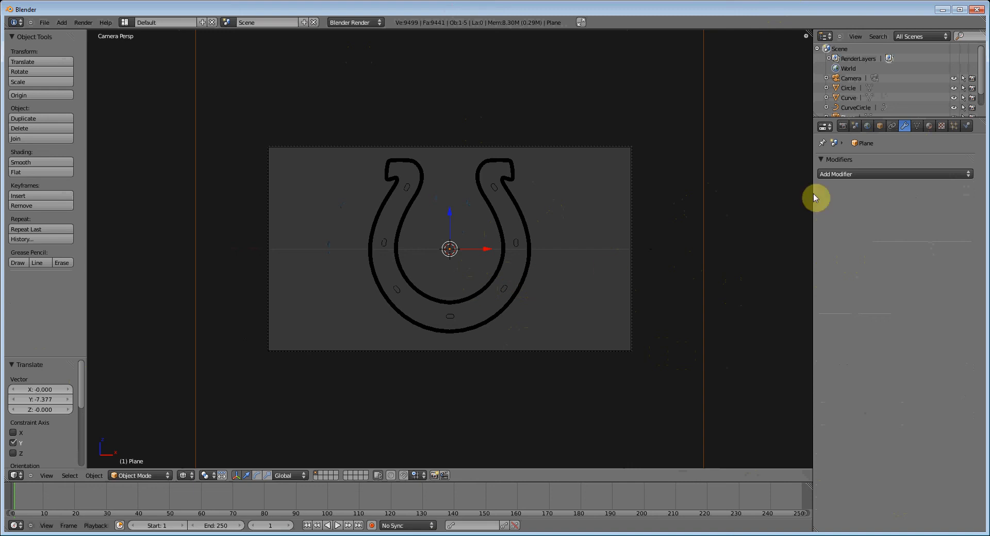
click(929, 127)
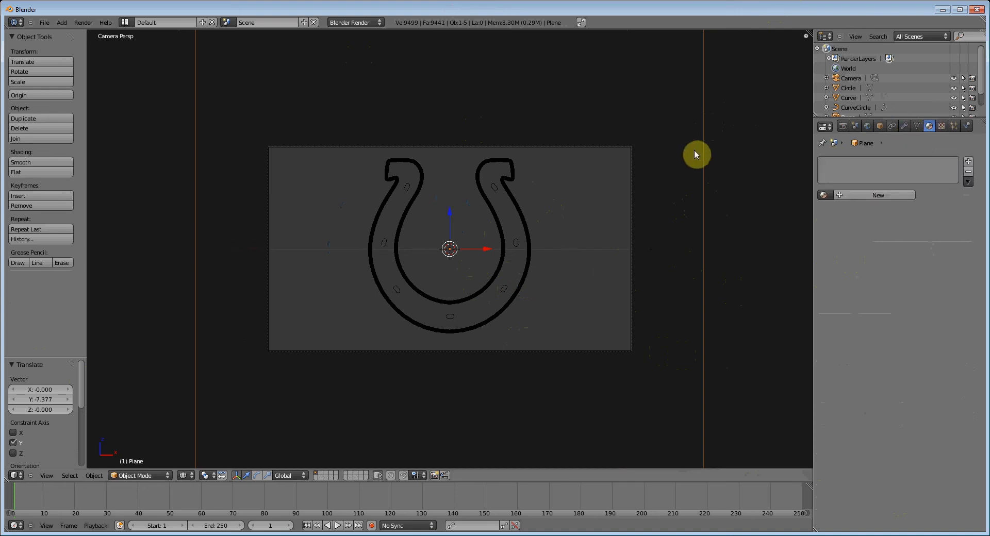
click(859, 200)
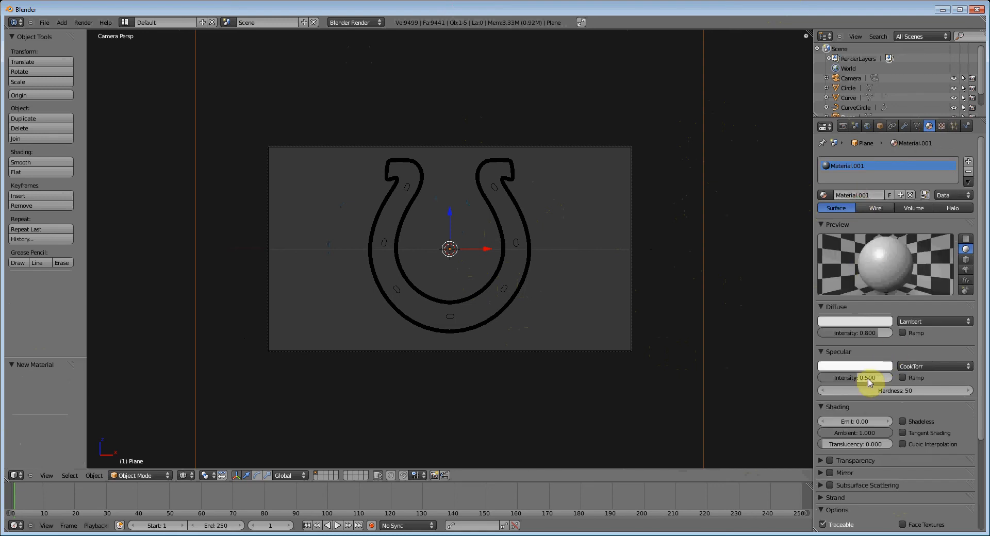
drag(870, 382, 778, 384)
drag(860, 334, 923, 361)
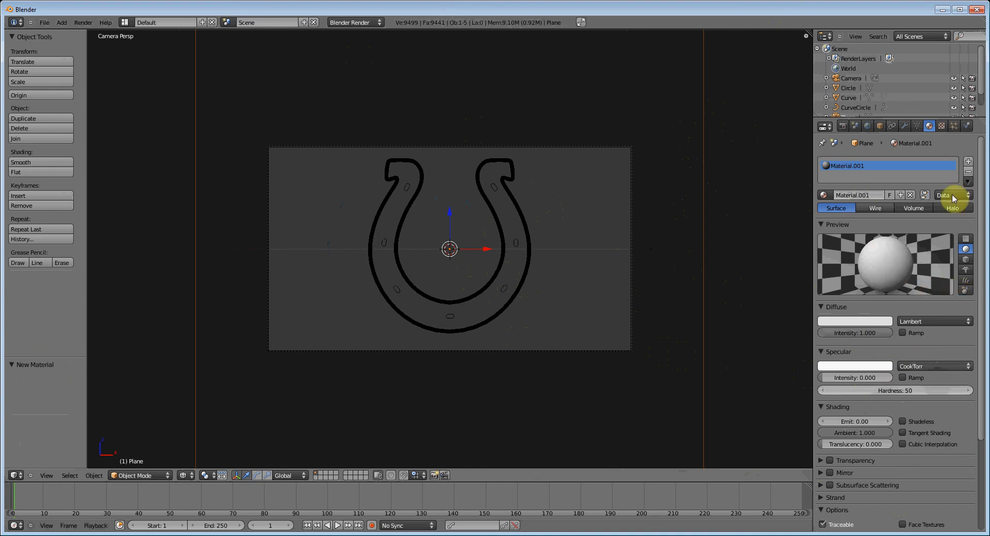
- Give the horseshoe tube a new material with specular intensity 0 and diffuse intensity 1
right_click(522, 221)
click(865, 200)
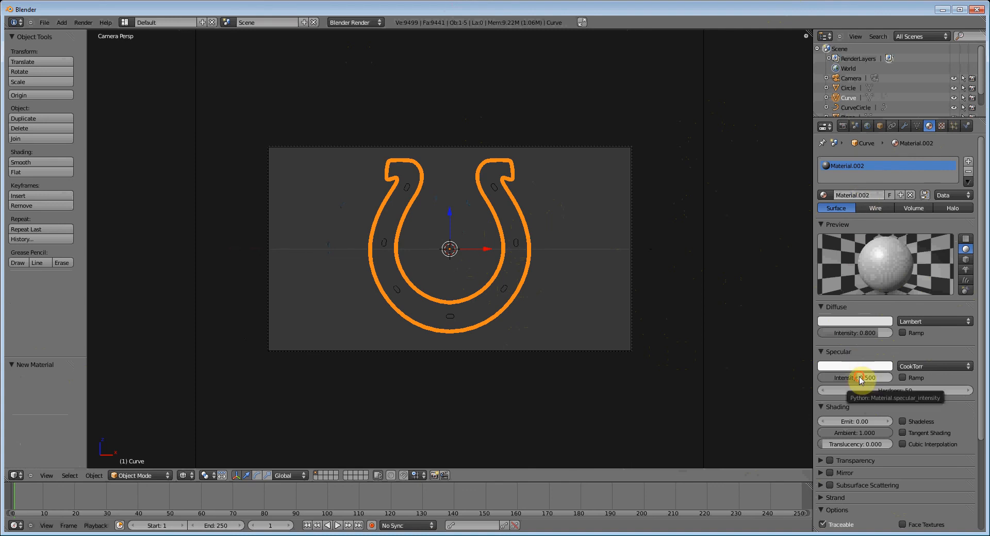
drag(860, 381, 801, 378)
drag(861, 335, 882, 334)
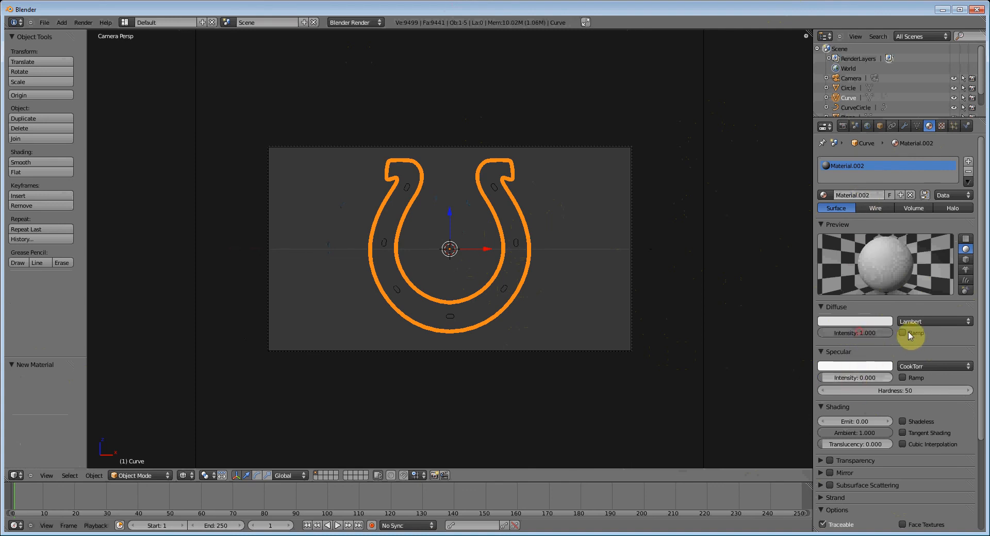
- Make the tube material's diffuse color an overbright cyan-blue with red 0, green 4.776 and blue 5
click(853, 321)
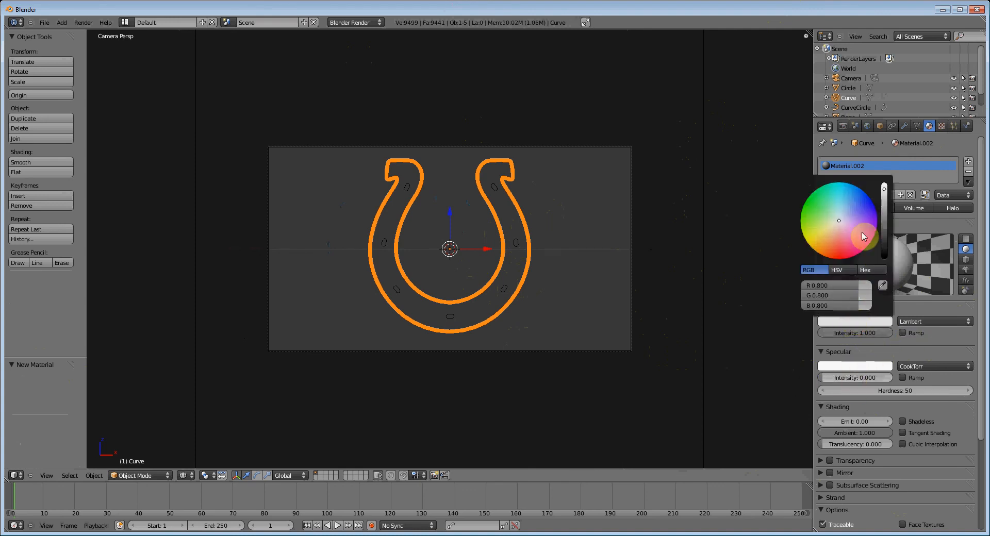
drag(839, 220, 841, 182)
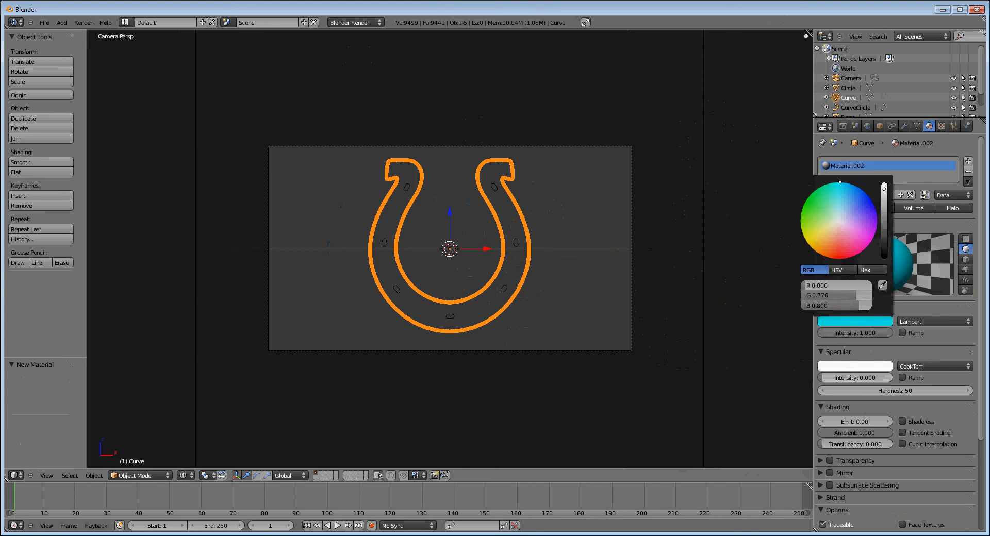
drag(846, 182, 849, 183)
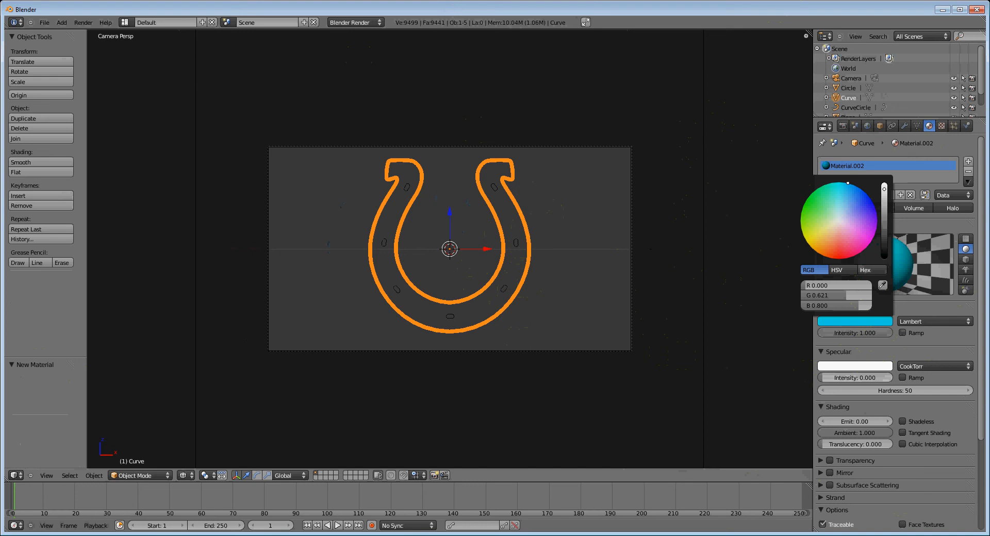
drag(884, 191, 884, 179)
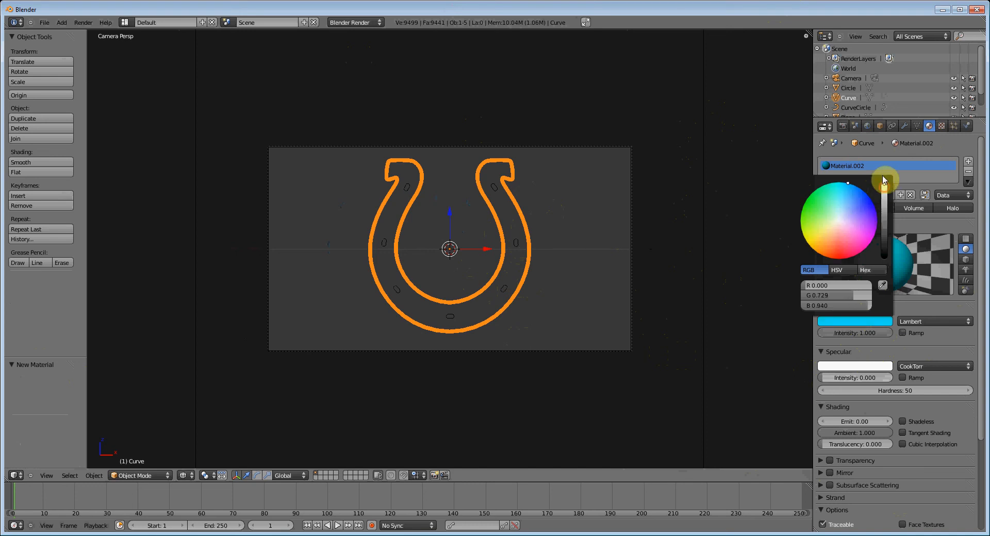
click(823, 306)
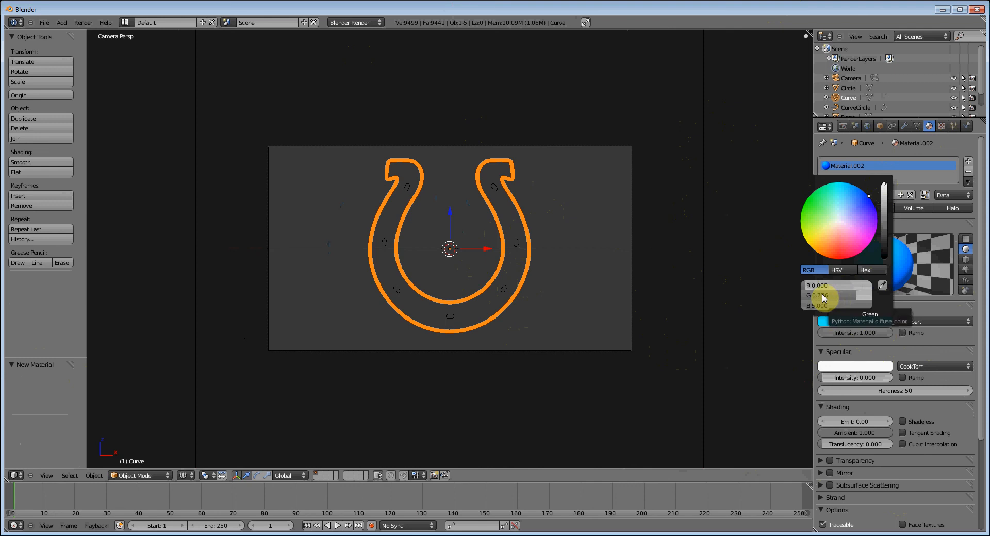
click(821, 296)
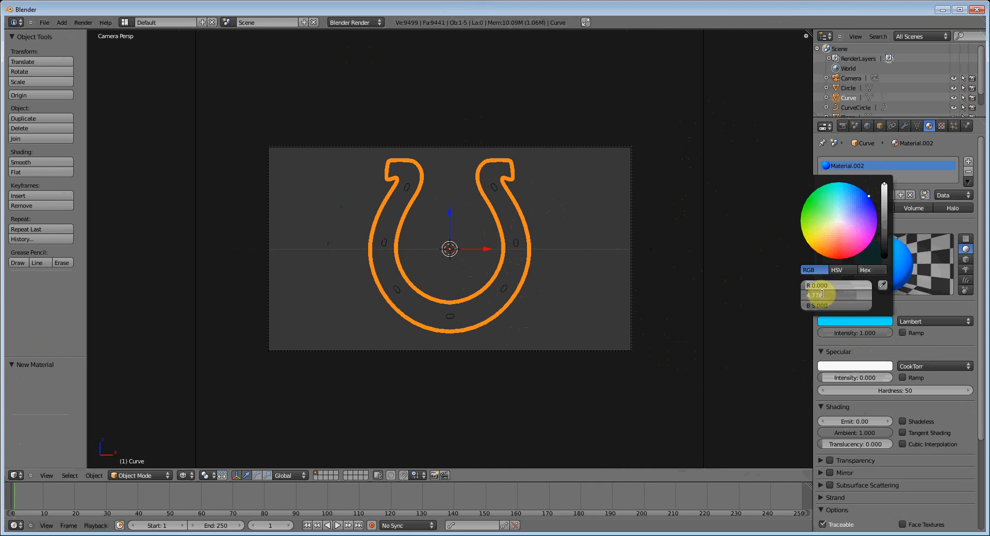
text(4.776)
key(Return)
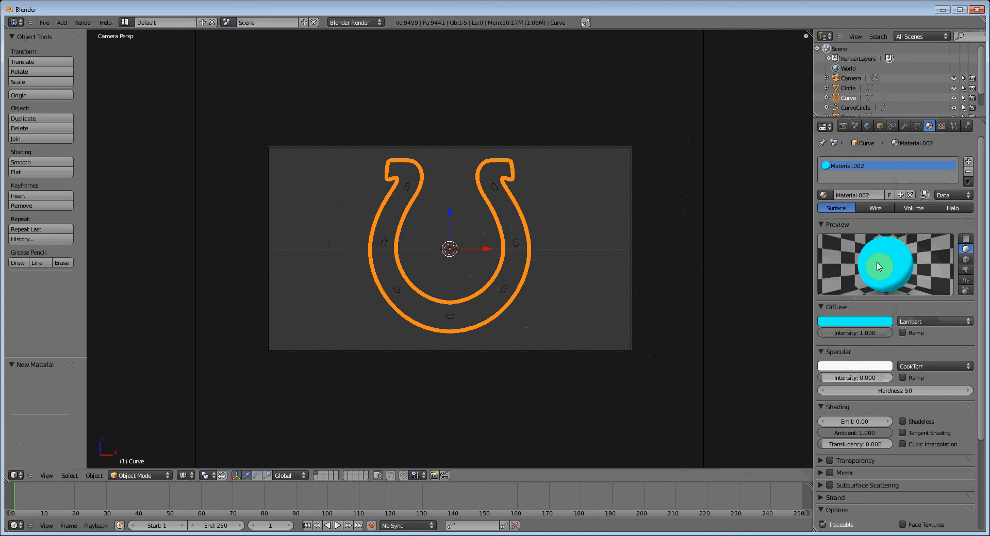
- Give the capsules a new material with an overbright white diffuse color, setting R, G and B to 5
right_click(517, 251)
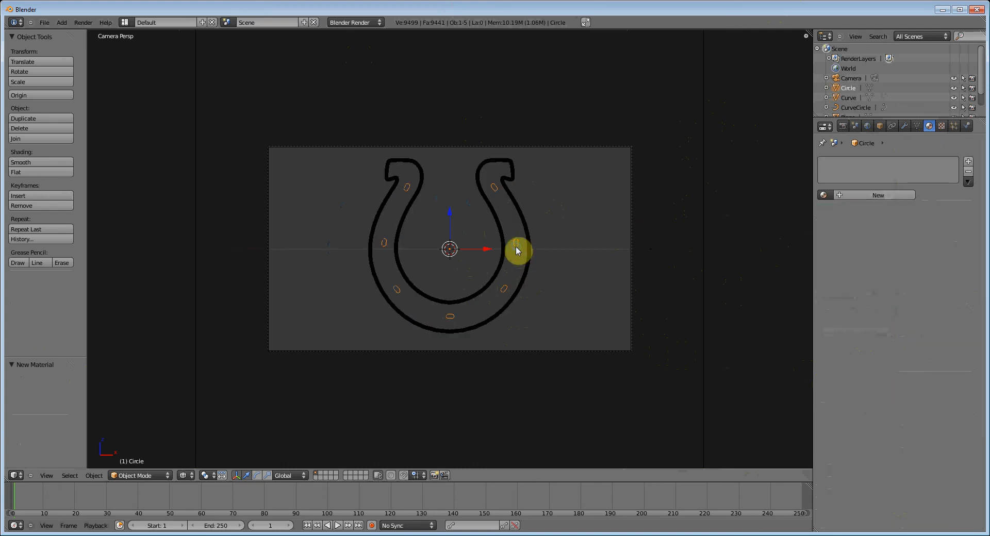
click(851, 200)
click(843, 321)
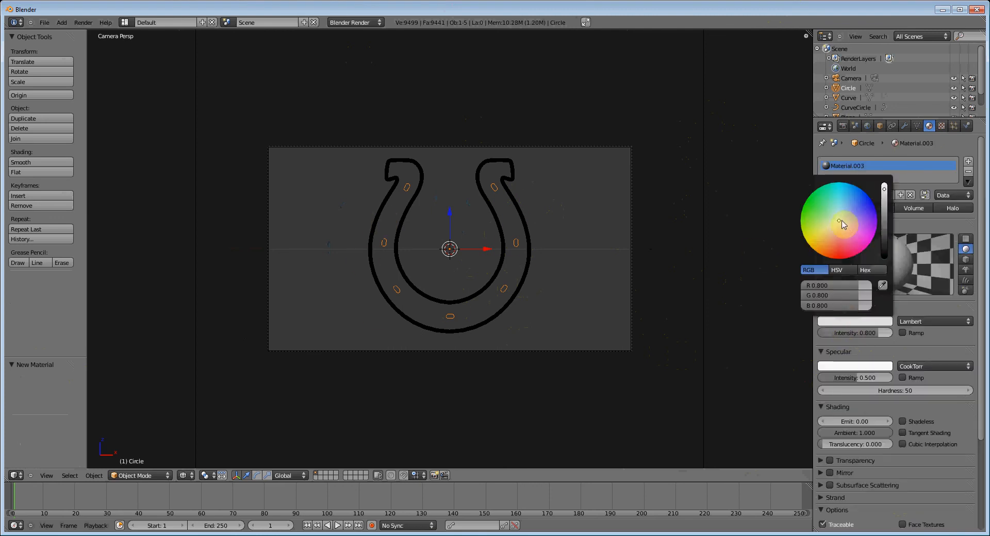
click(883, 186)
click(830, 285)
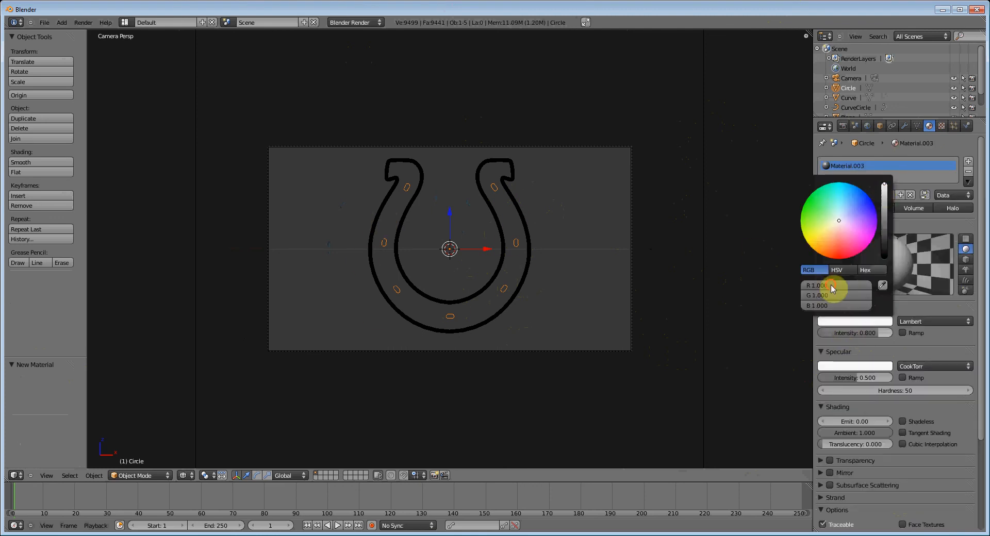
text(5)
key(Tab)
text(5)
key(Tab)
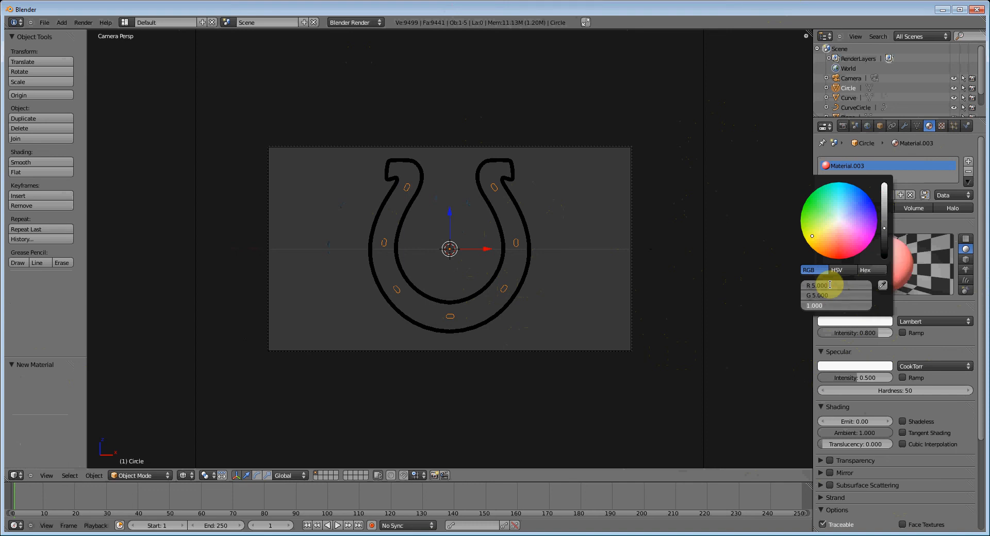
text(5)
key(Return)
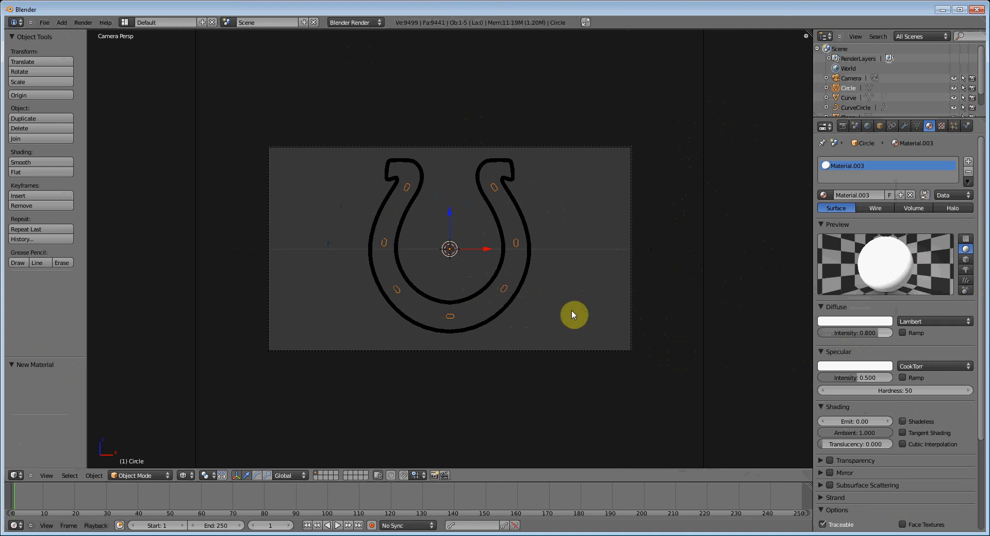
- Set the Emit value of the capsules' material to 2
click(855, 421)
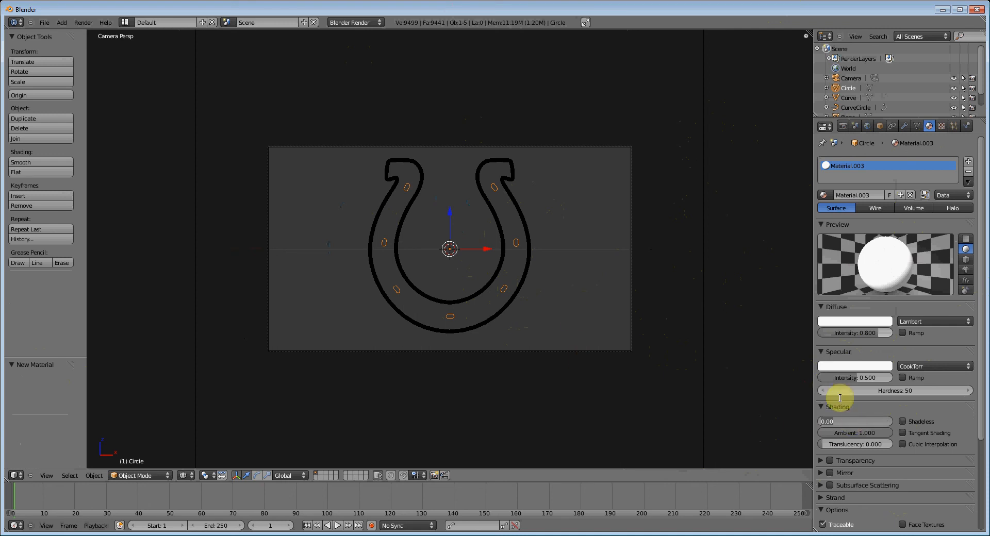
text(2)
key(Return)
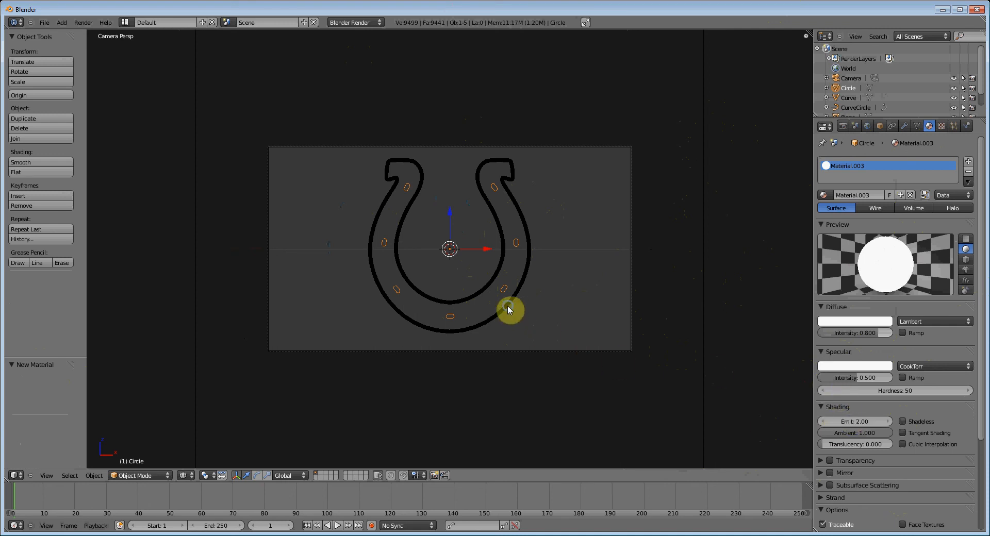
- Set the Emit value of the horseshoe tube's material to 1 and render a test image from the camera
right_click(508, 309)
click(855, 420)
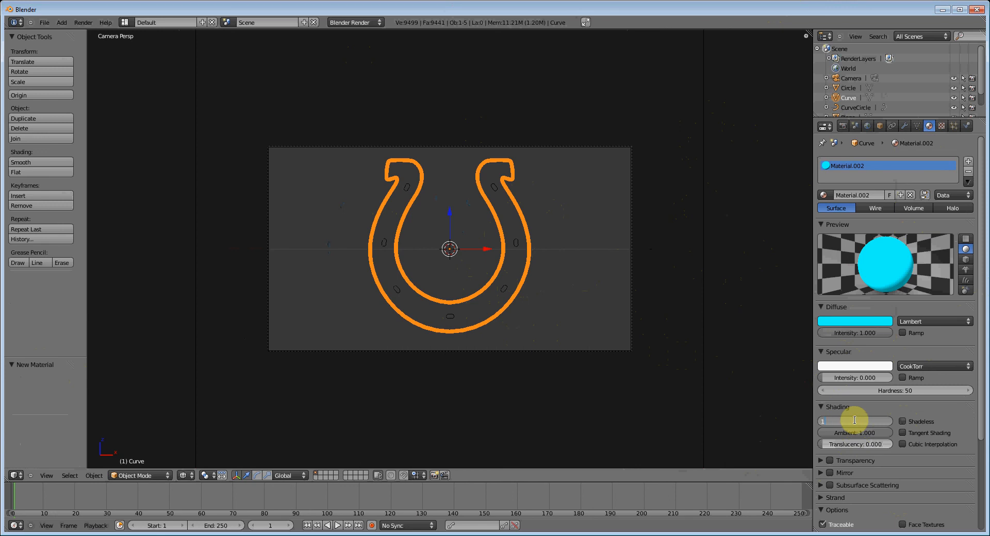
text(1)
key(Return)
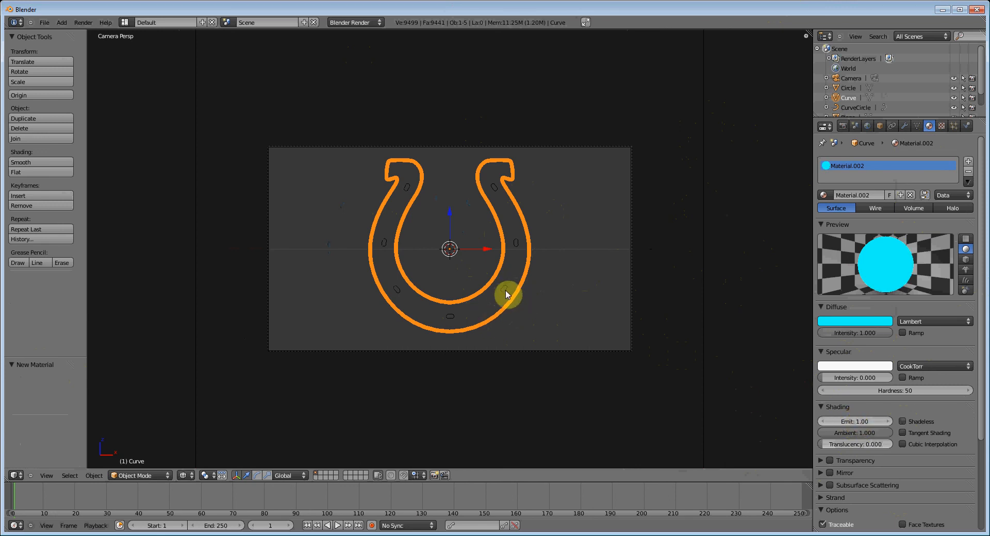
key(F12)
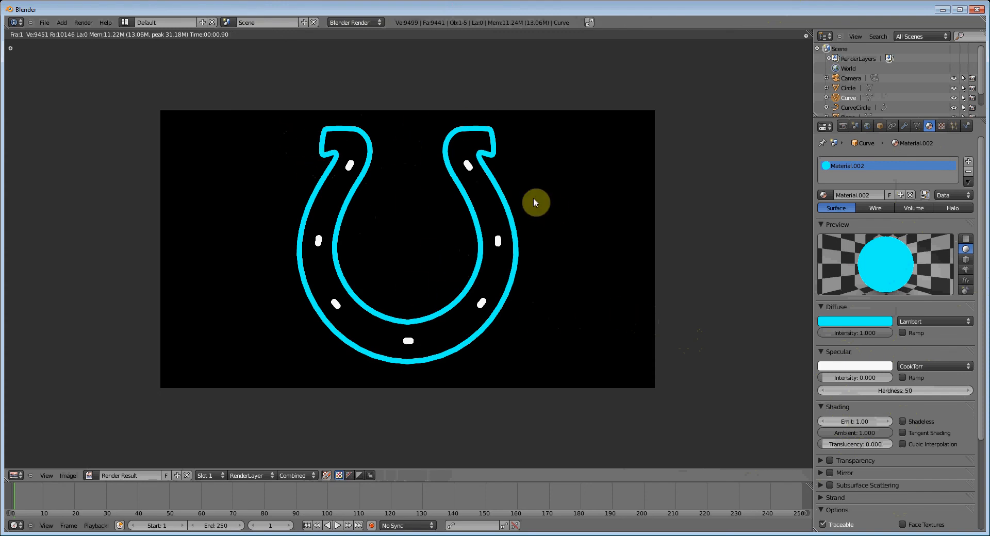
key(Escape)
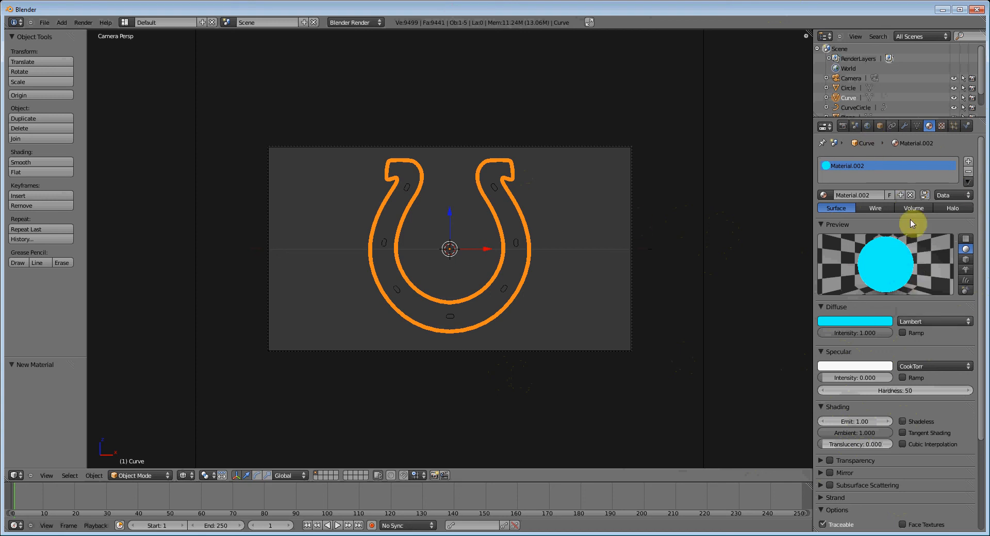
- Set the world's light gathering method to Approximate
click(868, 126)
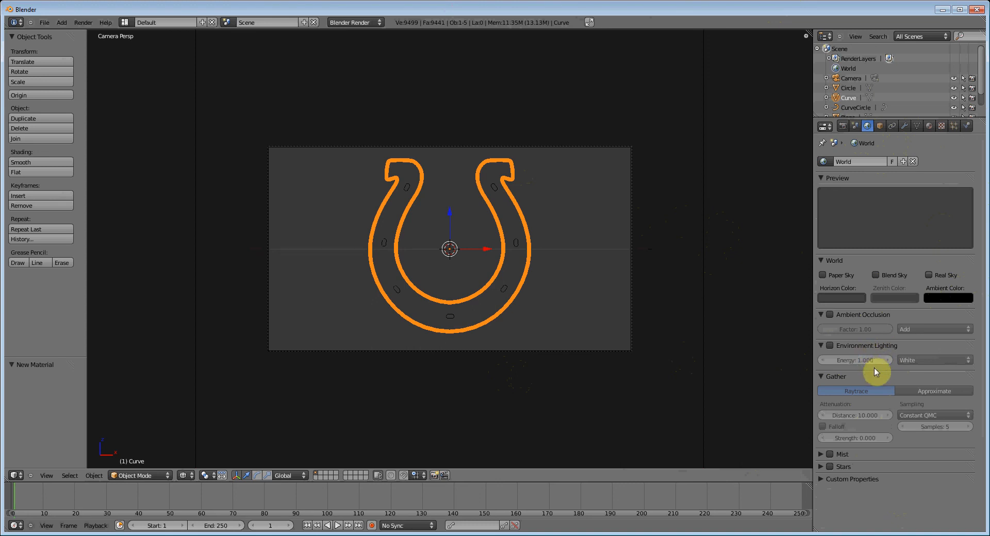
click(916, 395)
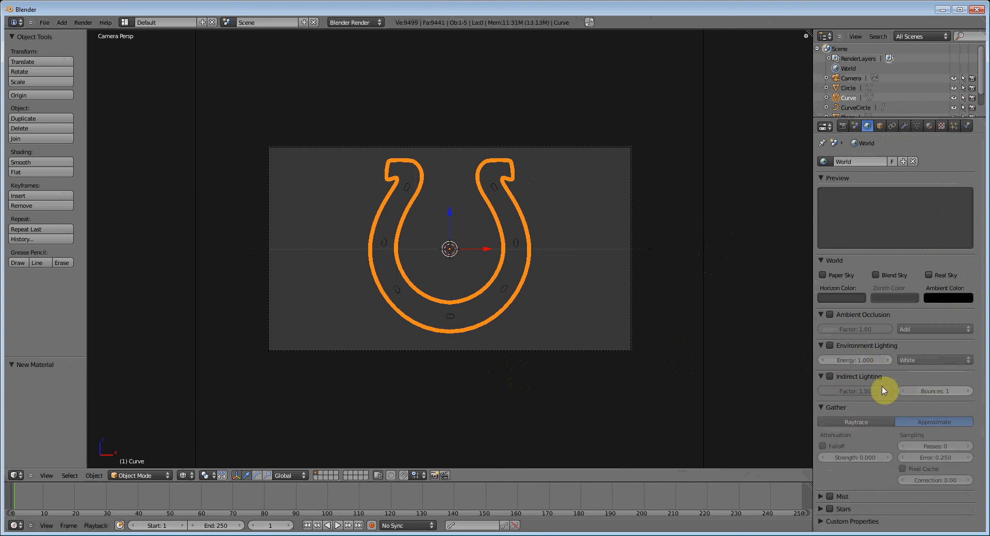
- Enable indirect lighting for the world and turn on attenuation falloff with a strength of 5
click(829, 378)
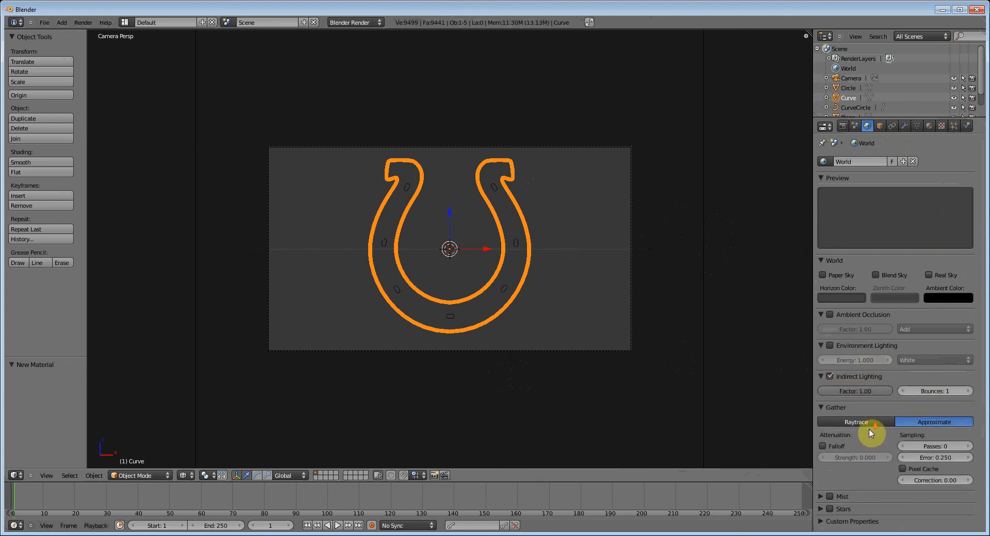
click(823, 446)
click(828, 458)
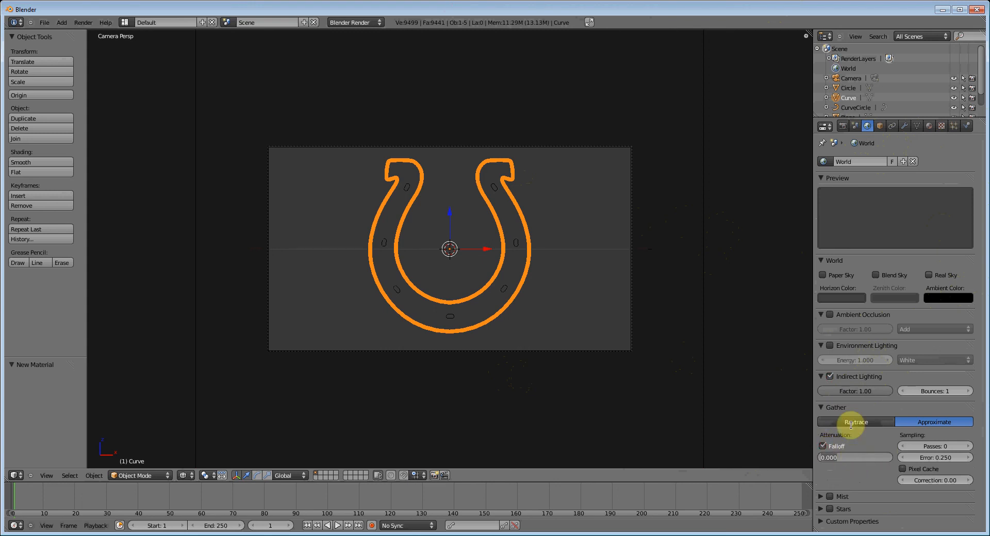
text(5)
key(Return)
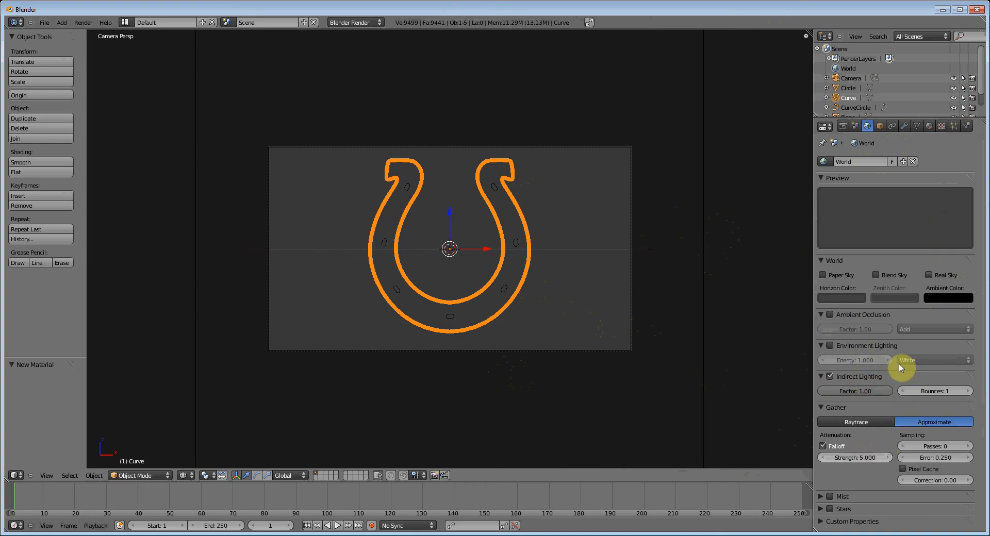
- Render a test image from the camera to check the indirect lighting glow, and close the render
click(843, 126)
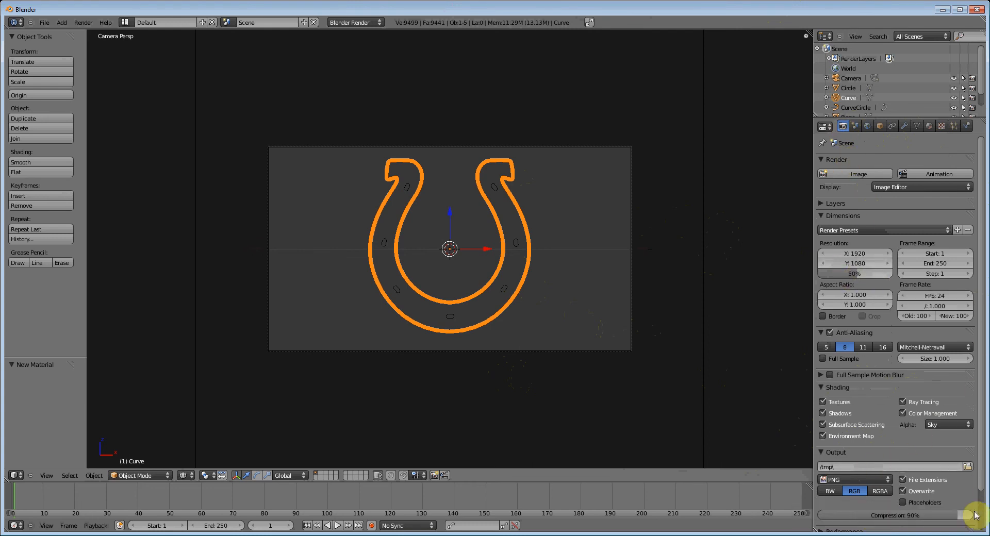
click(869, 126)
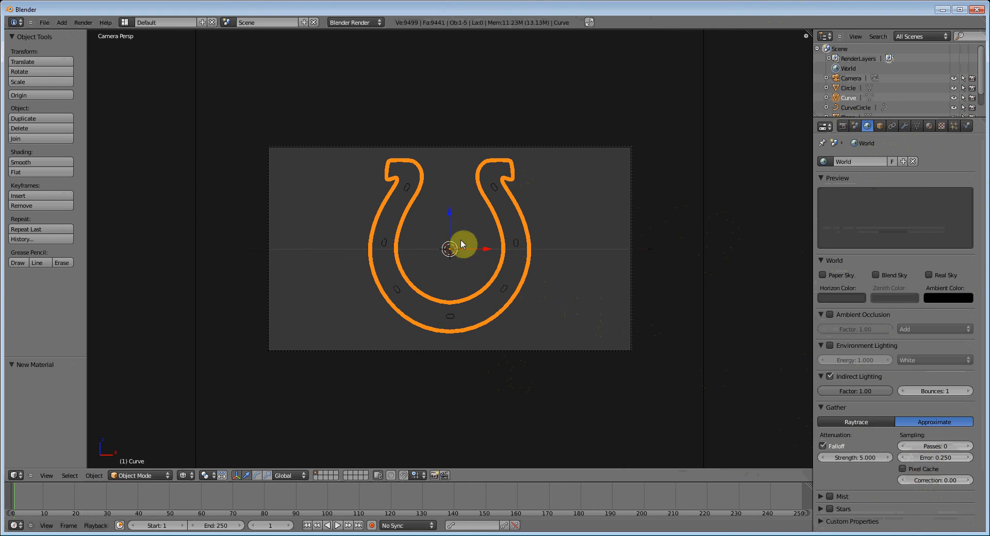
key(F12)
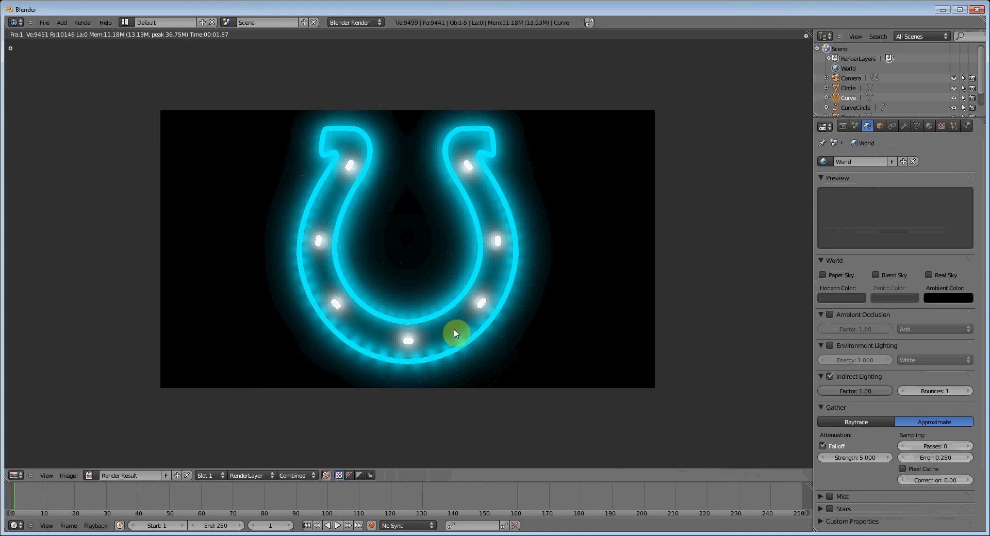
key(Escape)
- Apply Subdivide Smooth with one cut to the horseshoe tube's whole mesh and render the image again
key(Tab)
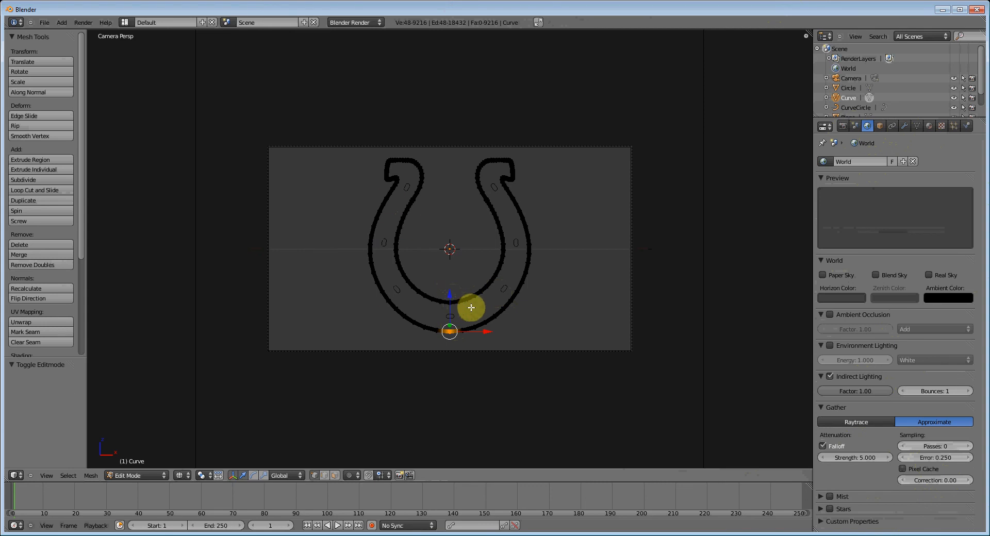
key(a)
key(a)
key(w)
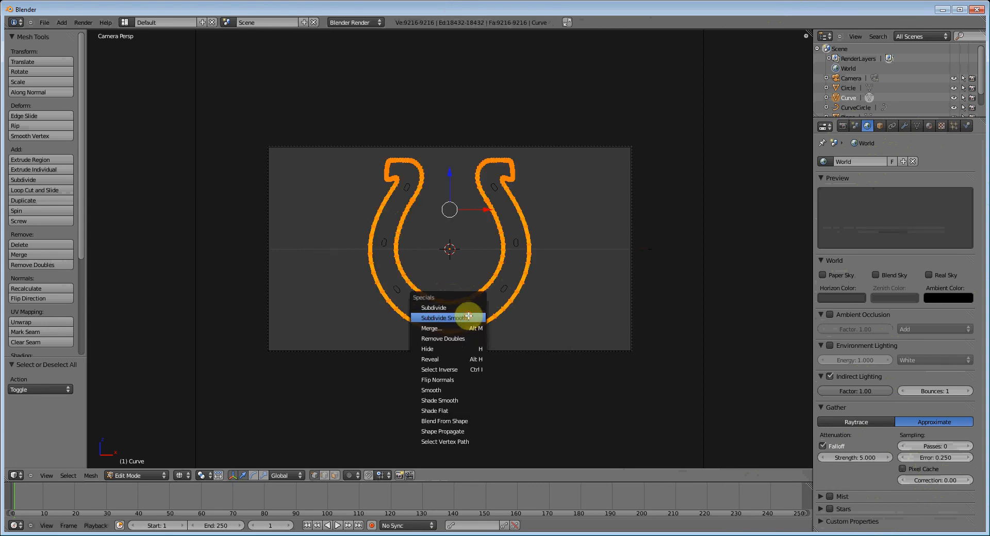
click(468, 316)
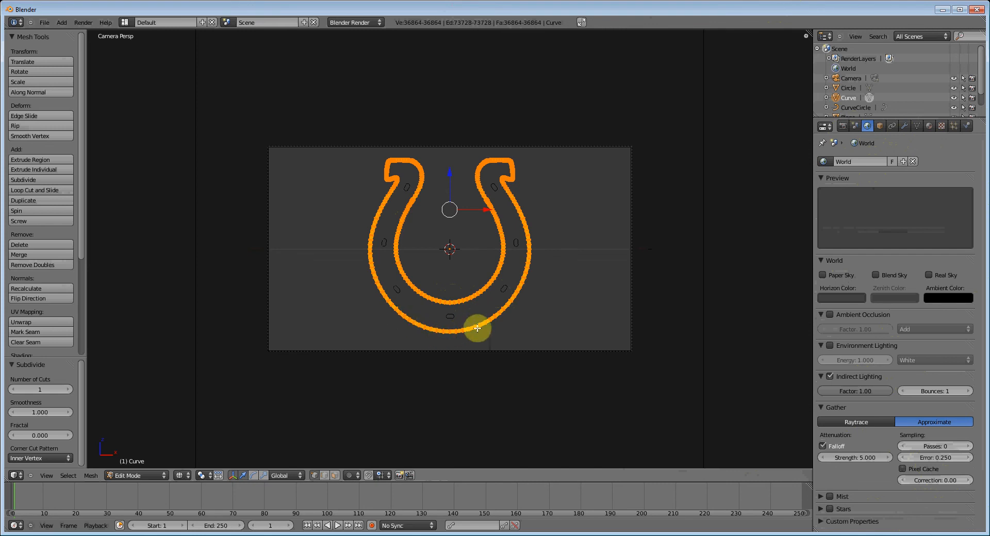
key(F12)
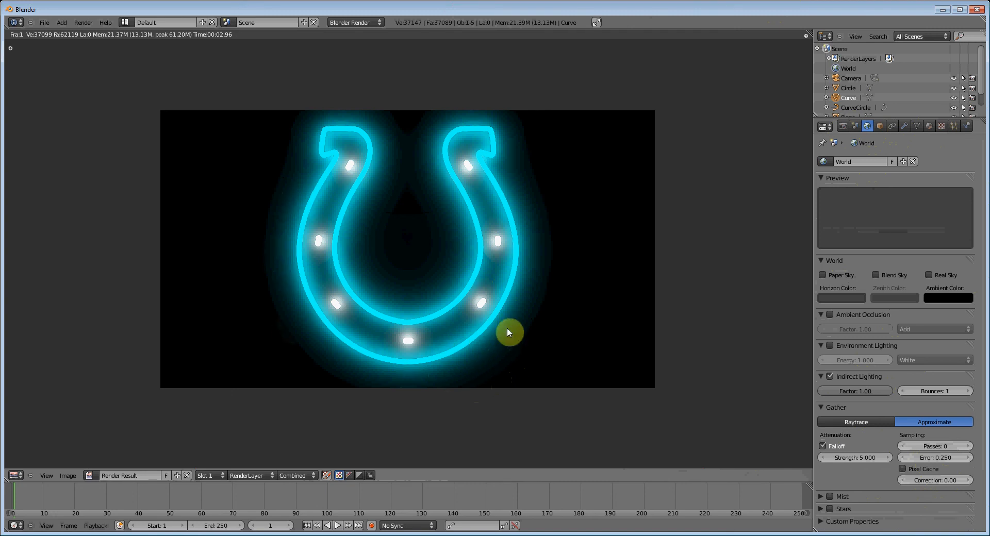
- Set the world's approximate gather sampling error to 0.15
click(920, 458)
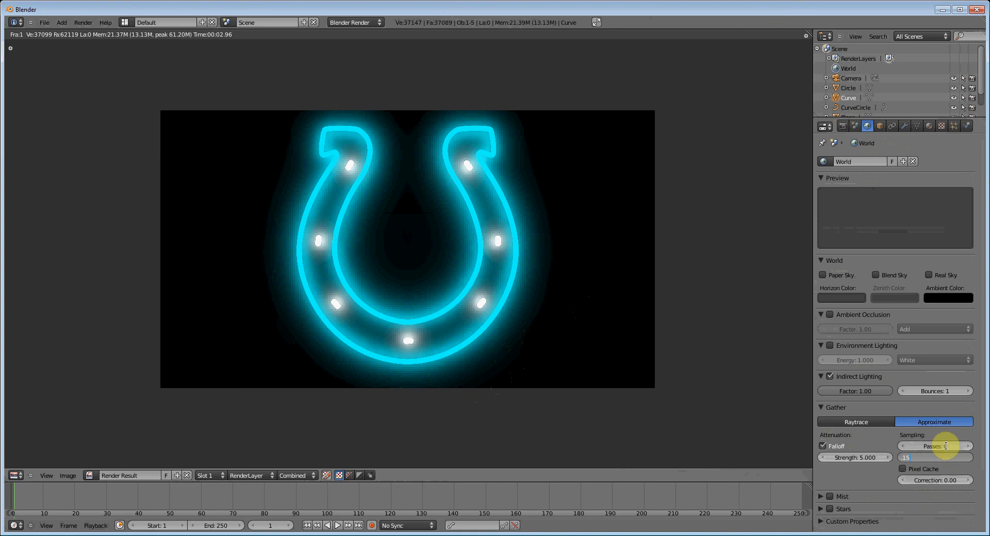
key(Return)
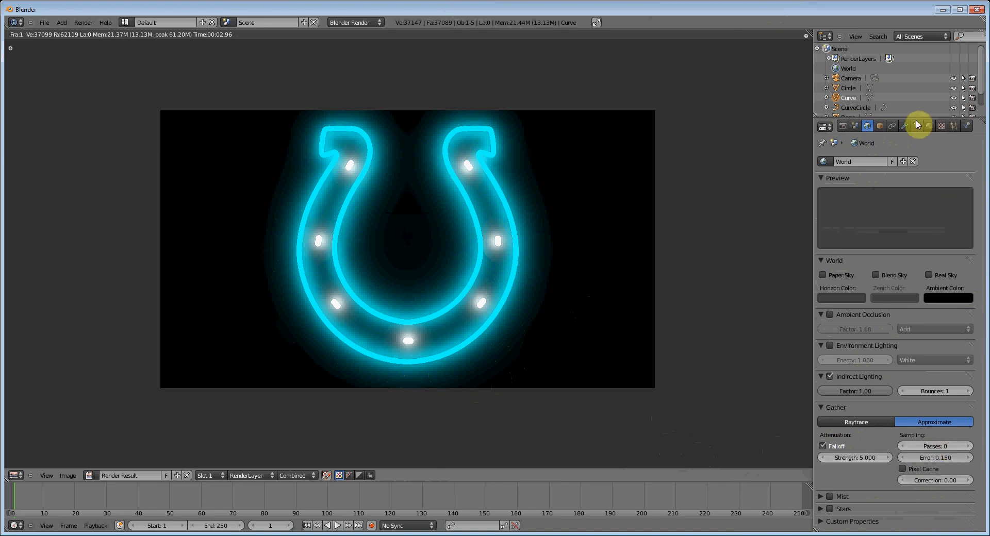
- Set the render resolution scale and the PNG compression to 100%, and render the full-size image for inspection
click(843, 126)
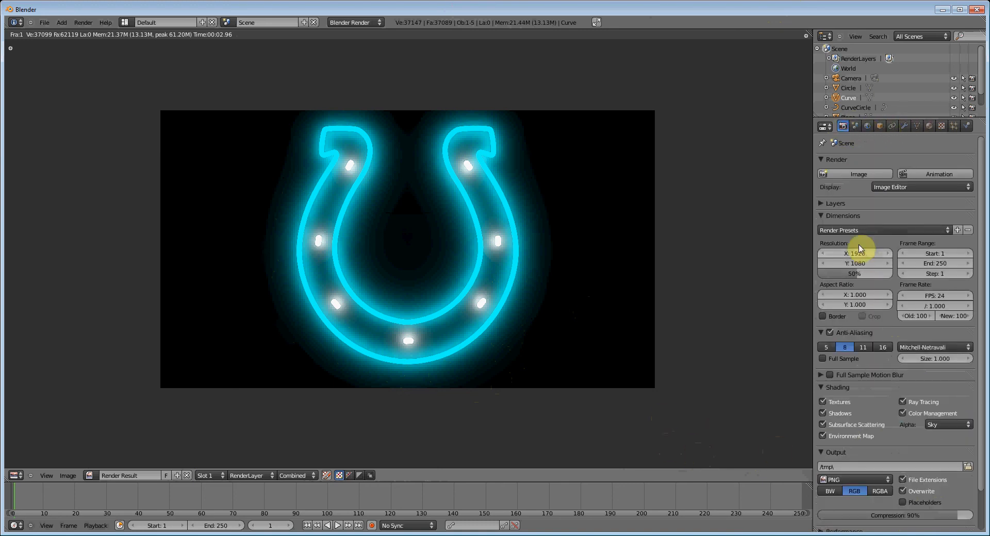
drag(904, 522, 980, 517)
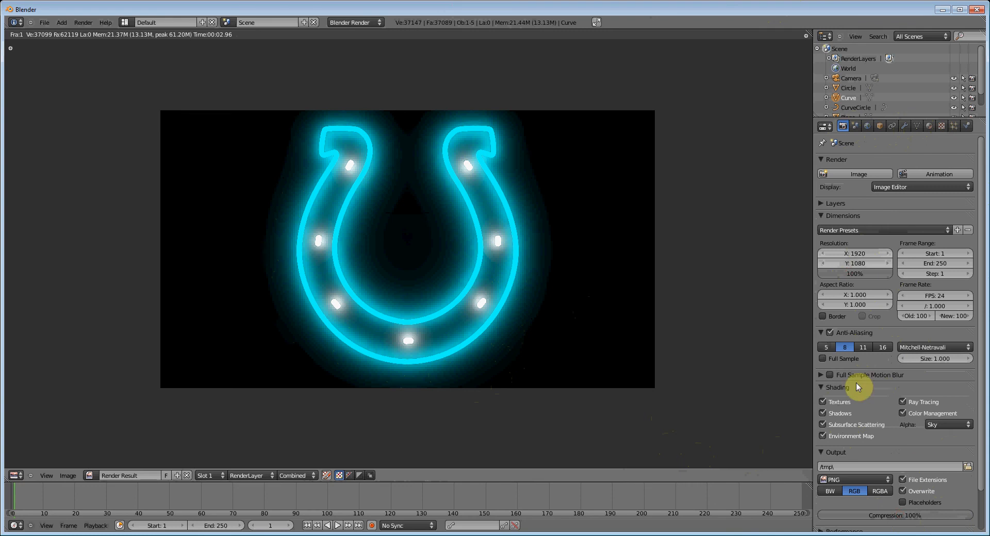
key(F12)
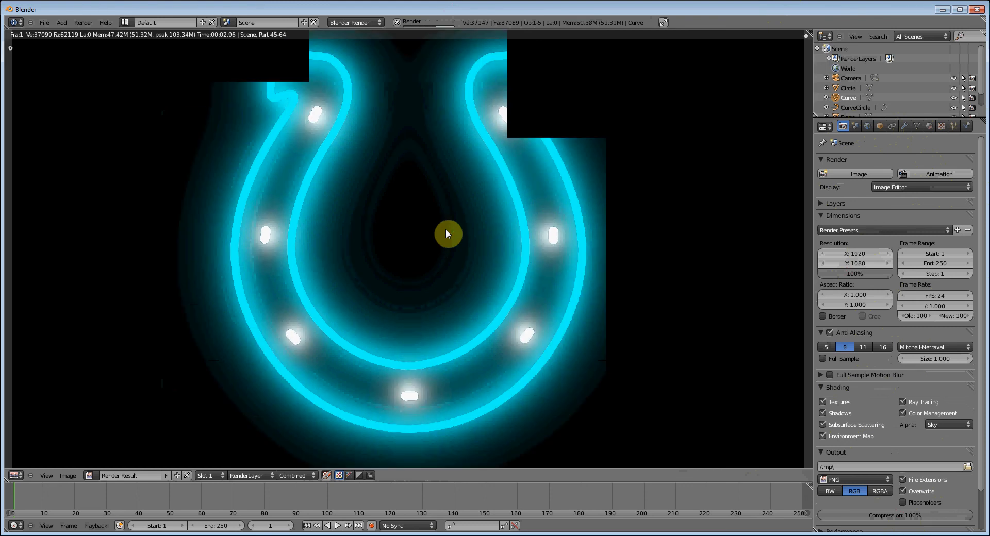
scroll(446, 229, up, 1)
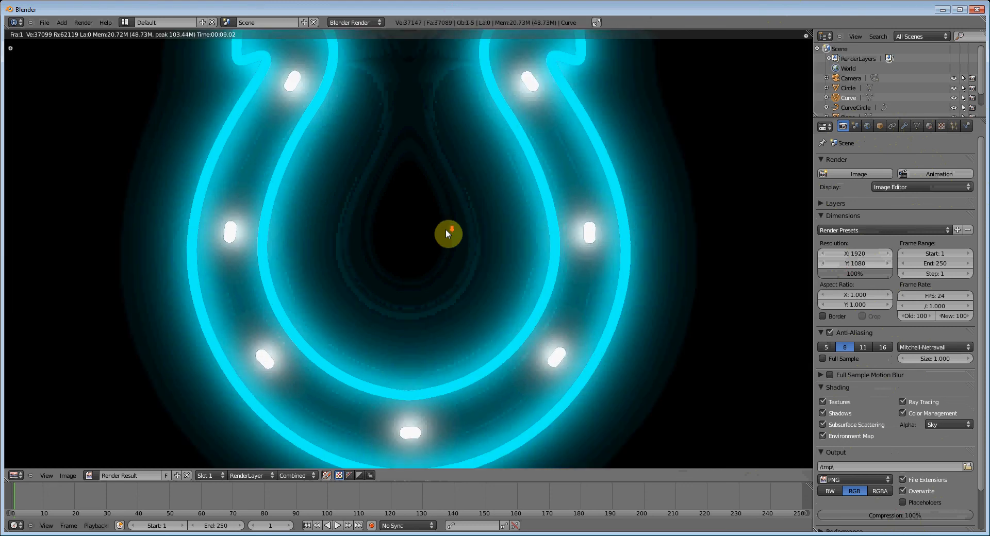
middle_drag(465, 216, 452, 193)
scroll(444, 176, down, 1)
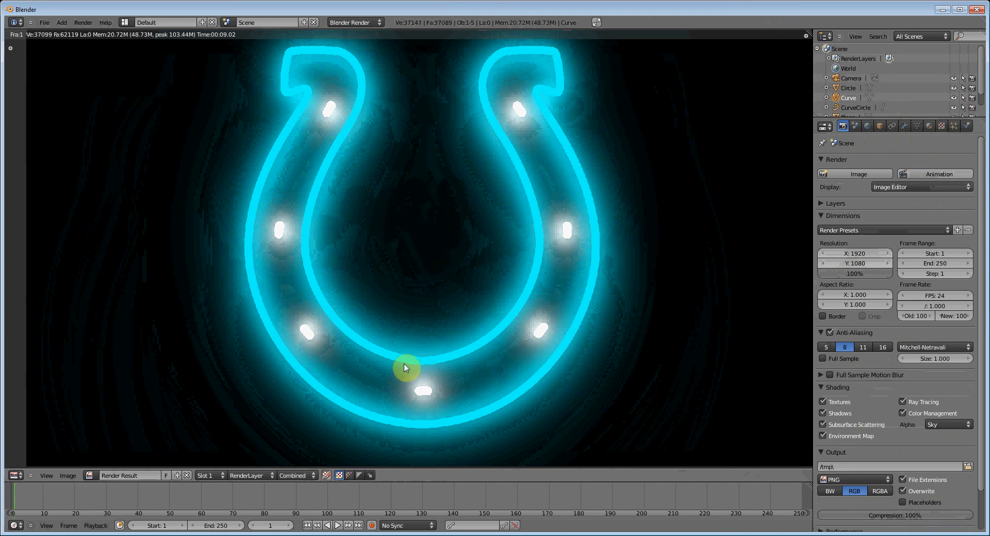
click(102, 535)
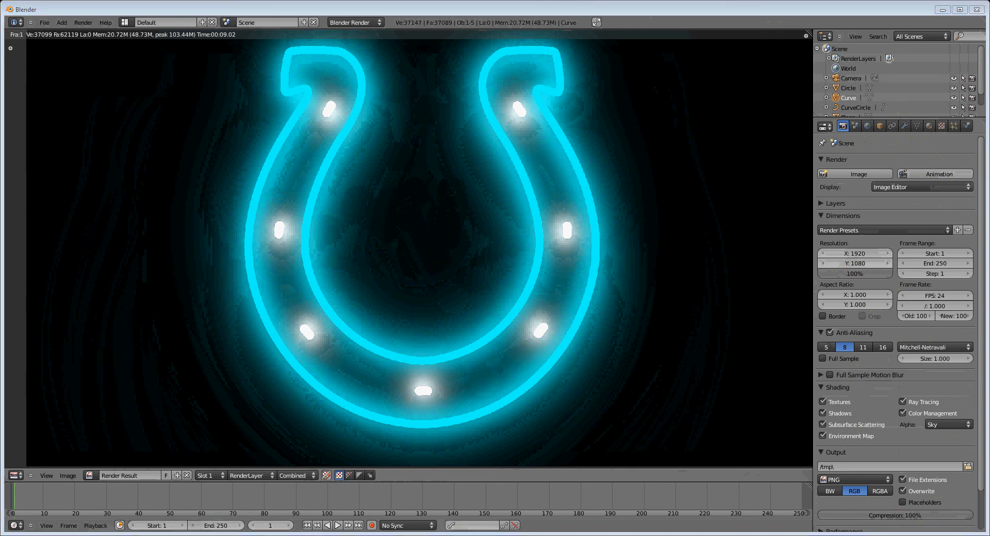
click(604, 307)
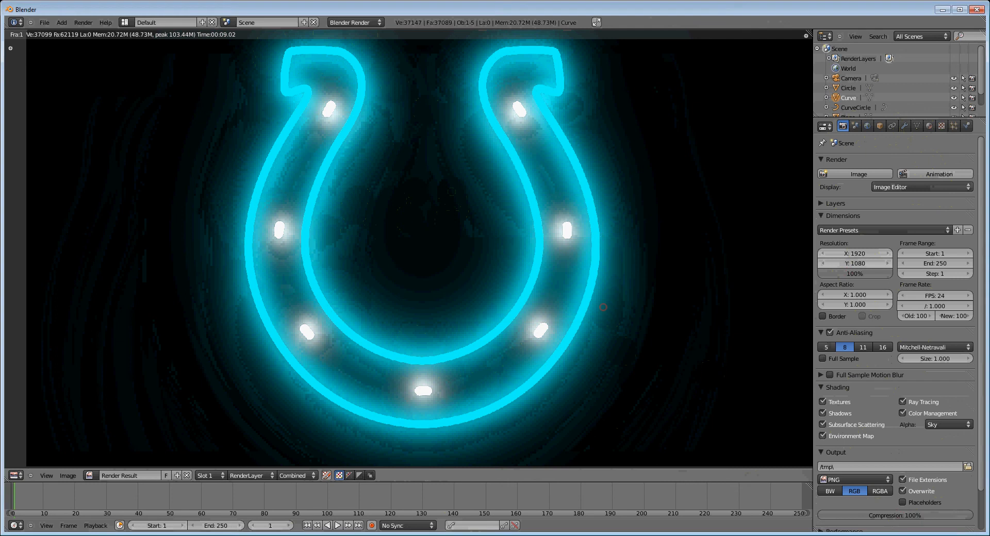
click(901, 535)
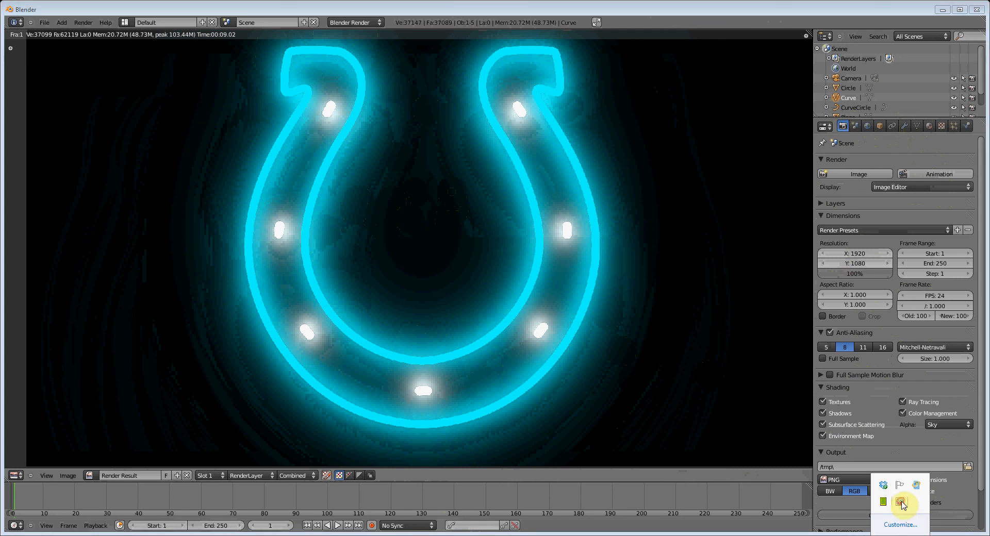